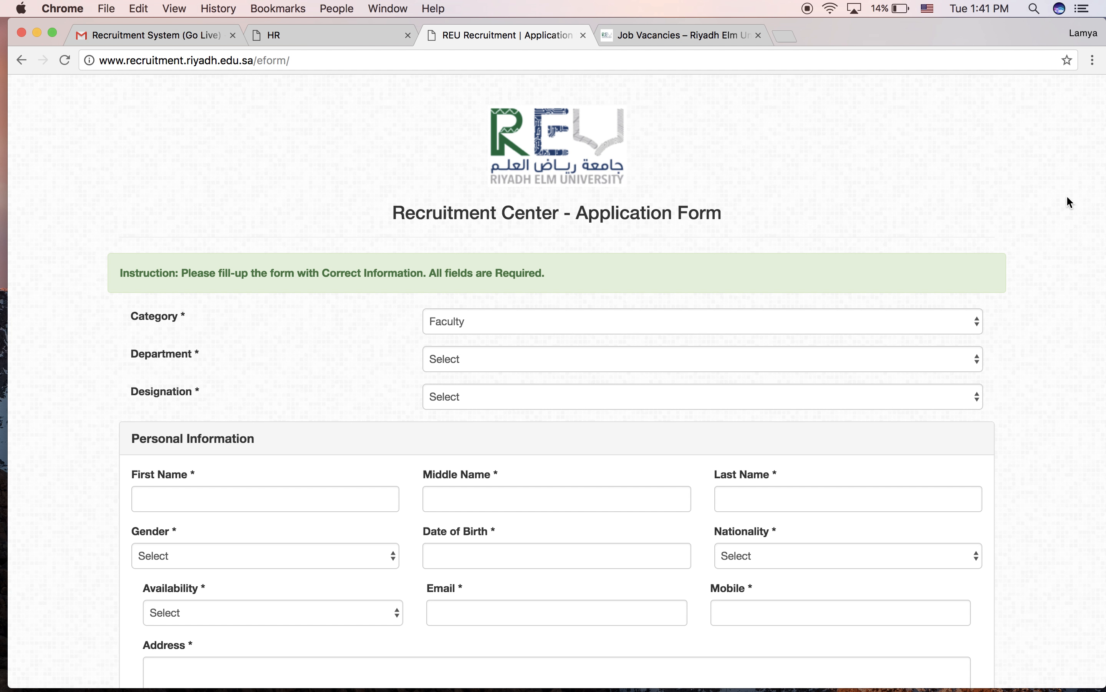
Step: Look over the recruitment application form, and return to the manpower request form in the HR dashboard
scroll(1068, 202, down, 5)
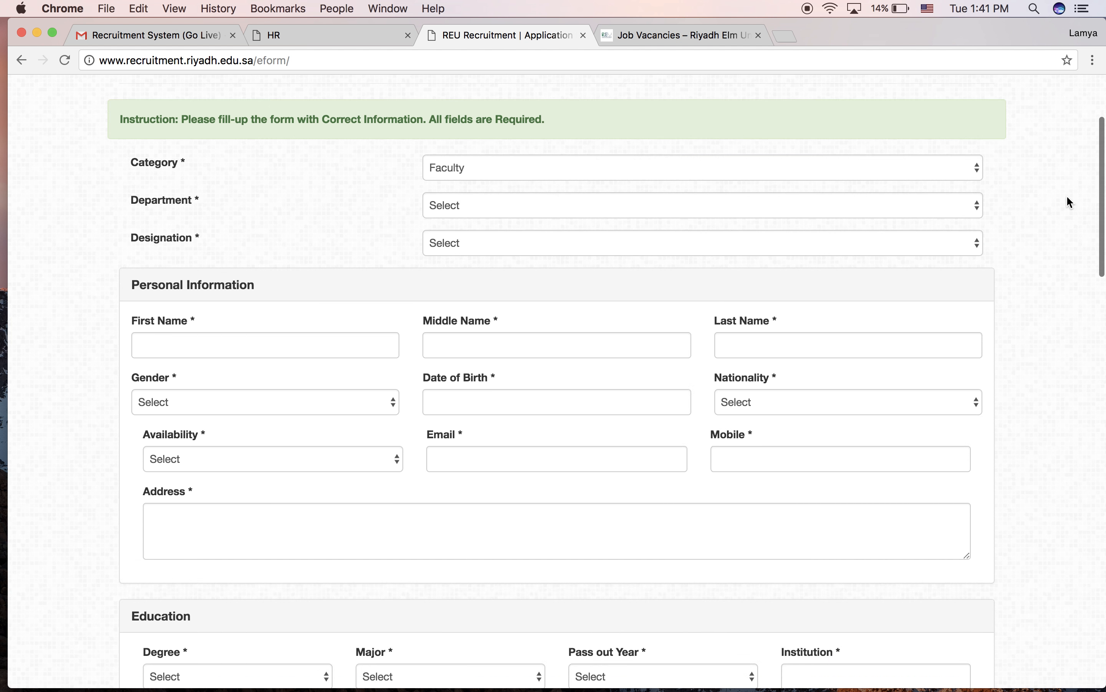
scroll(1068, 201, up, 4)
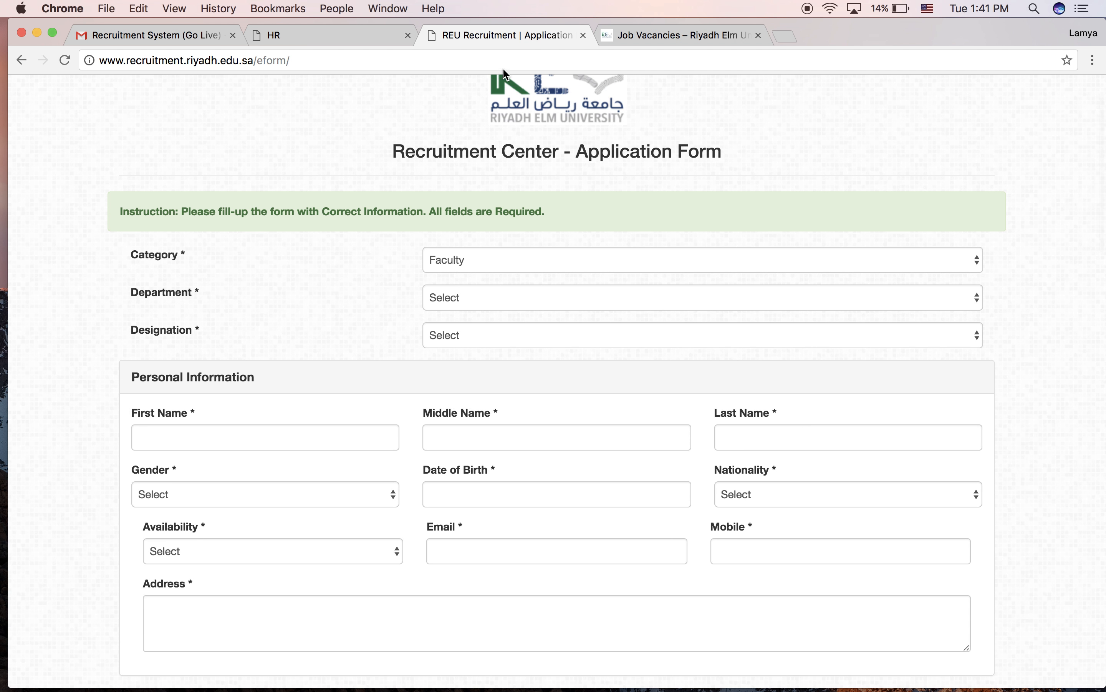
click(310, 37)
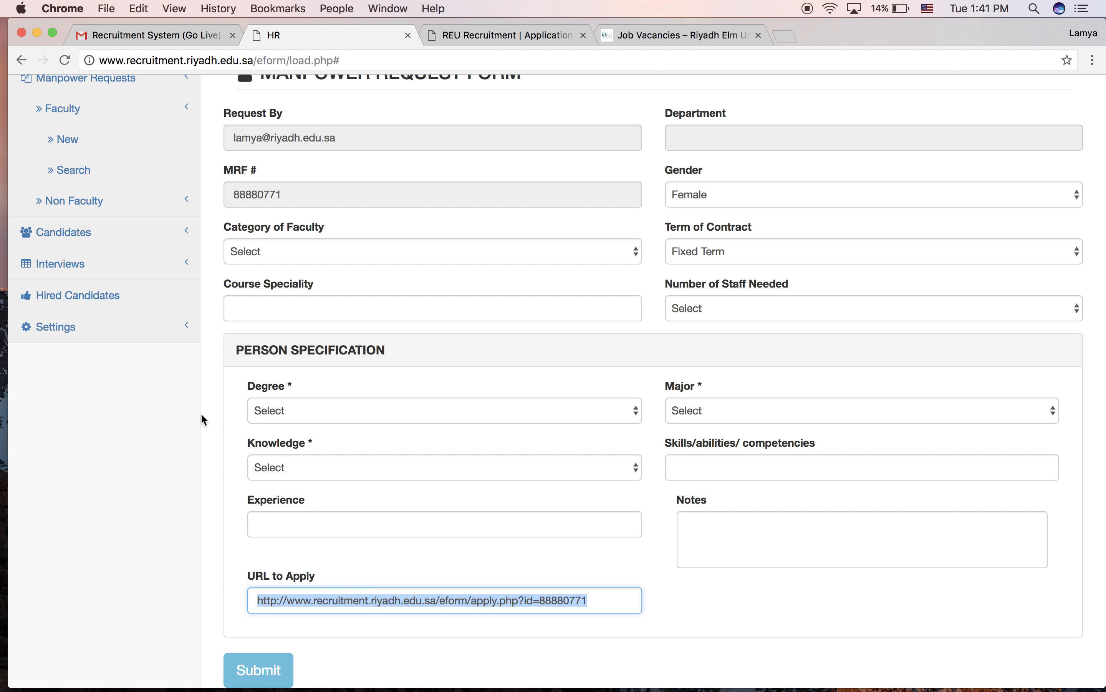
click(208, 346)
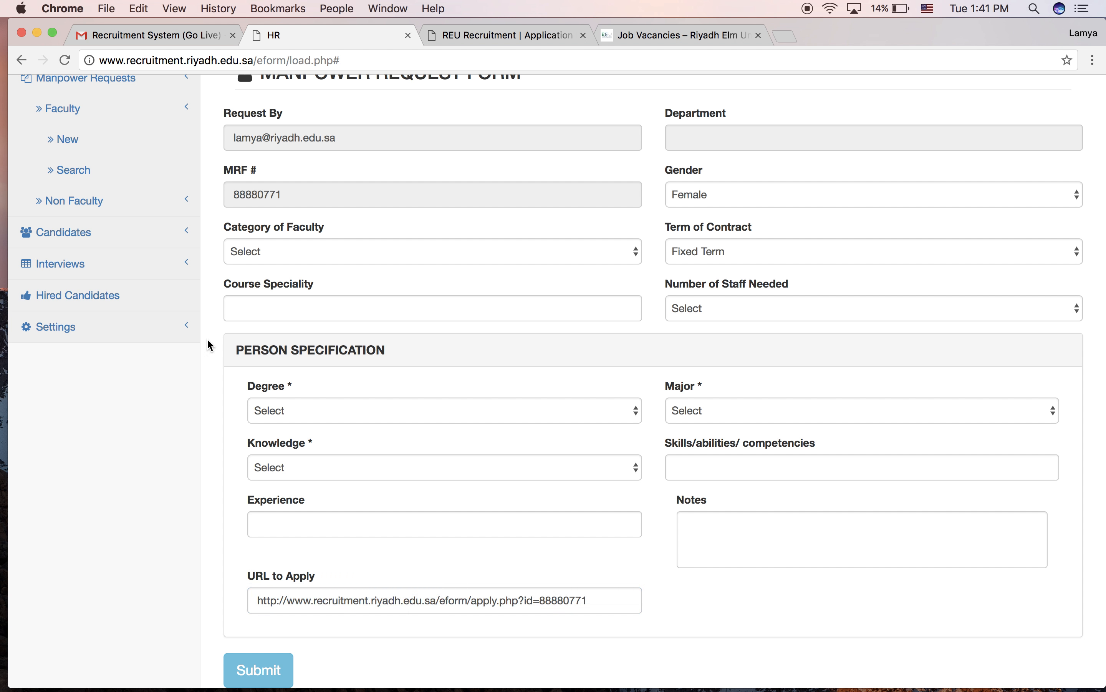
scroll(208, 345, up, 4)
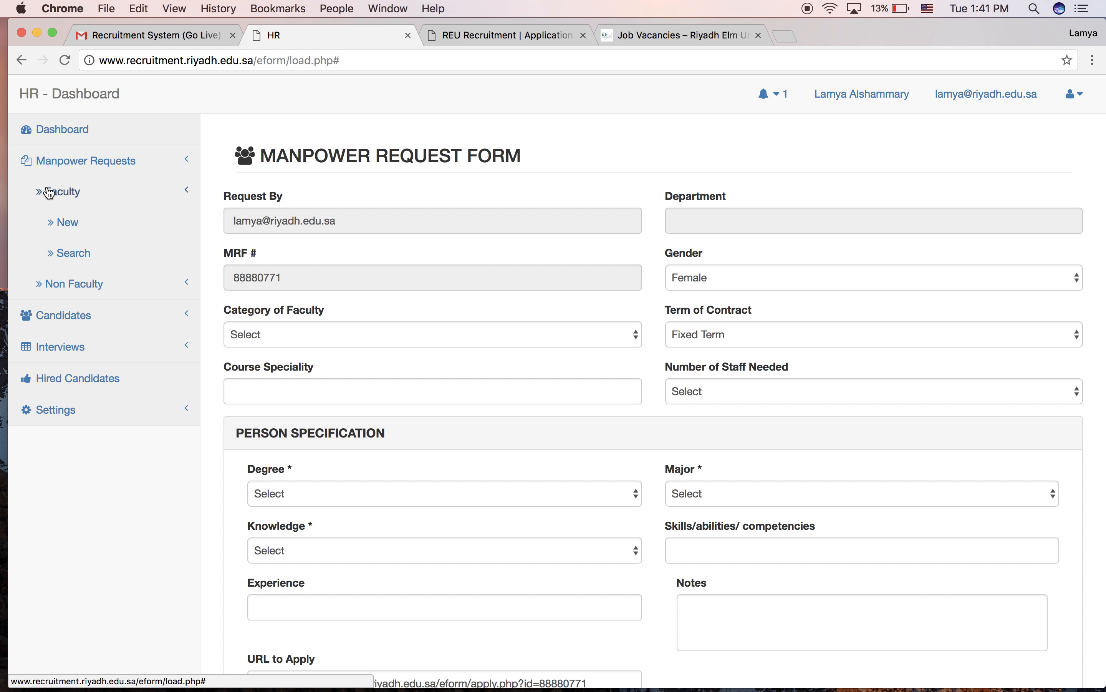
Step: Open a new non-faculty manpower request and view the choices for the number of staff needed, leaving it unselected
click(63, 193)
click(61, 193)
click(61, 192)
click(62, 222)
click(72, 255)
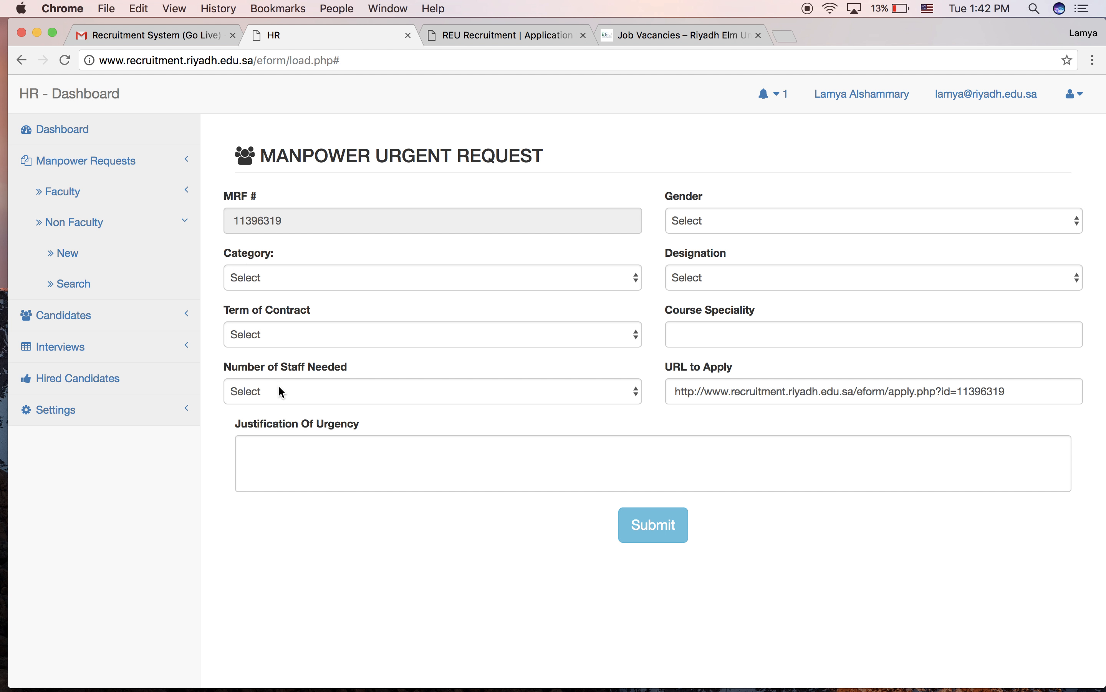
click(299, 391)
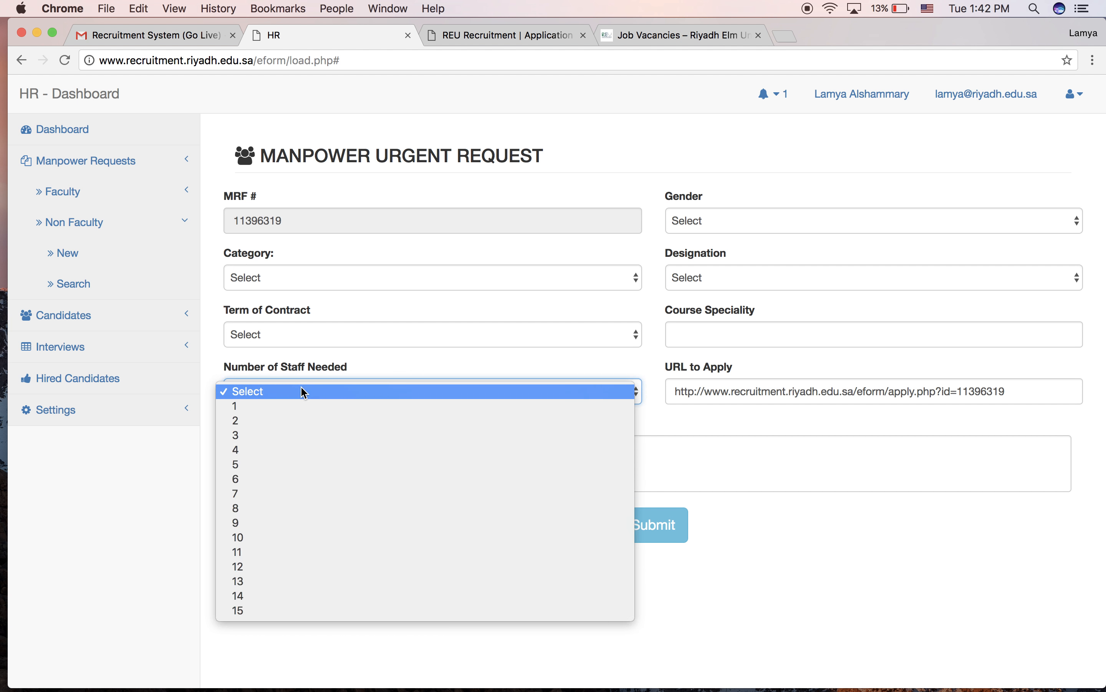
click(304, 391)
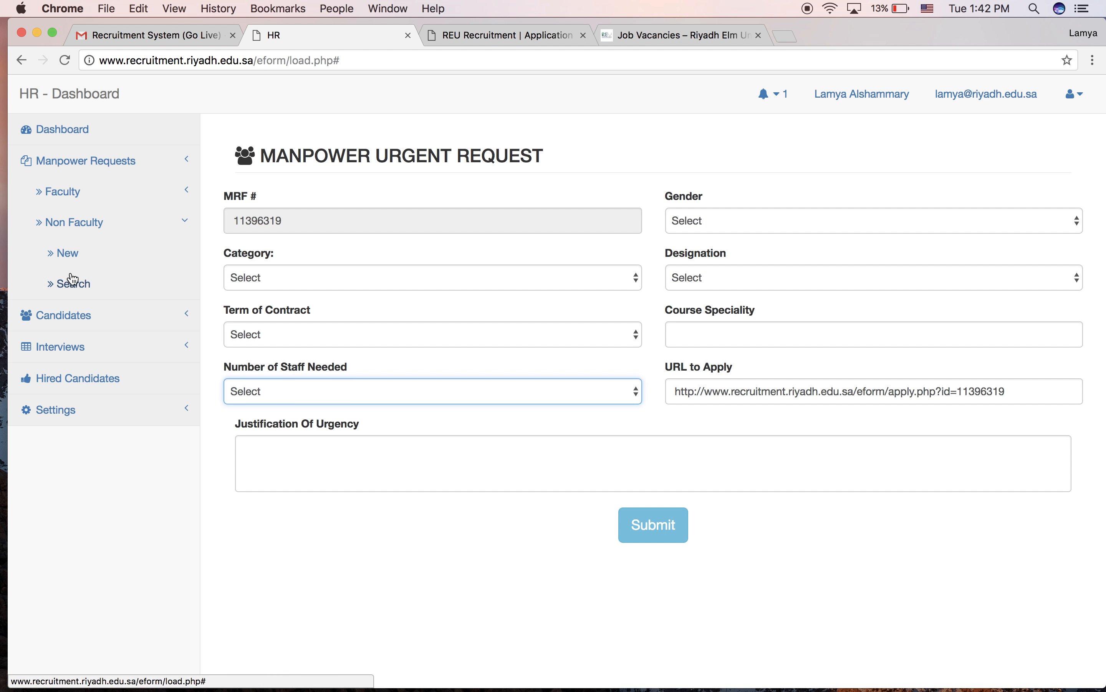
Step: View the list of non-faculty manpower requests and the list of faculty requests
click(73, 281)
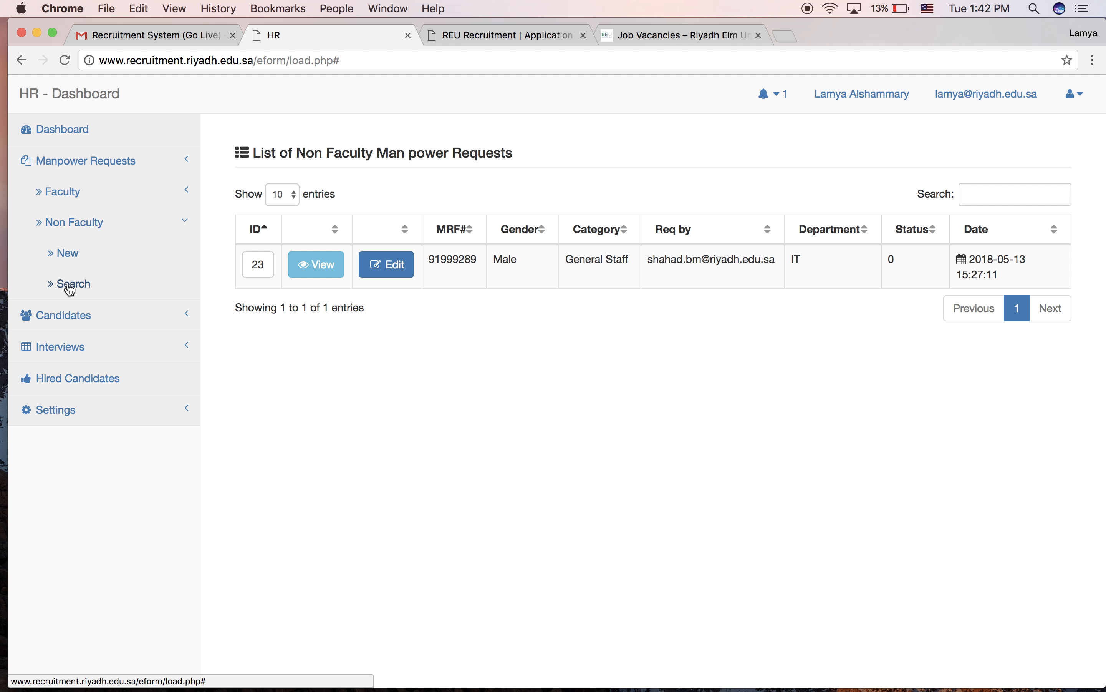
click(69, 191)
click(71, 253)
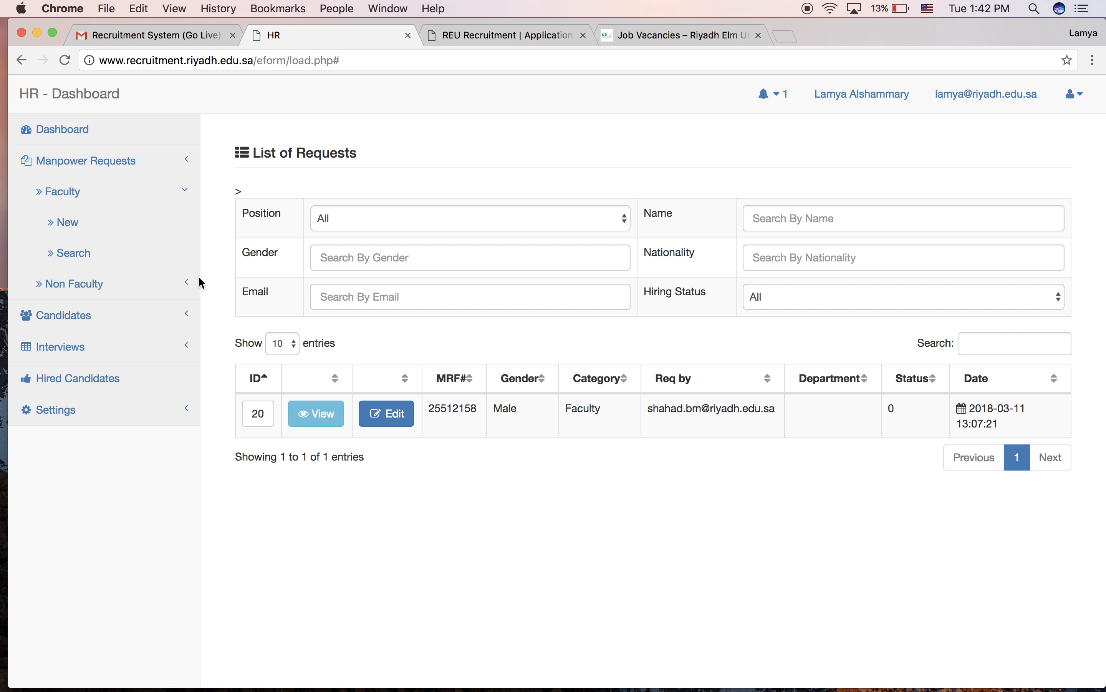
Step: Open the General Applicant List of candidates
click(95, 172)
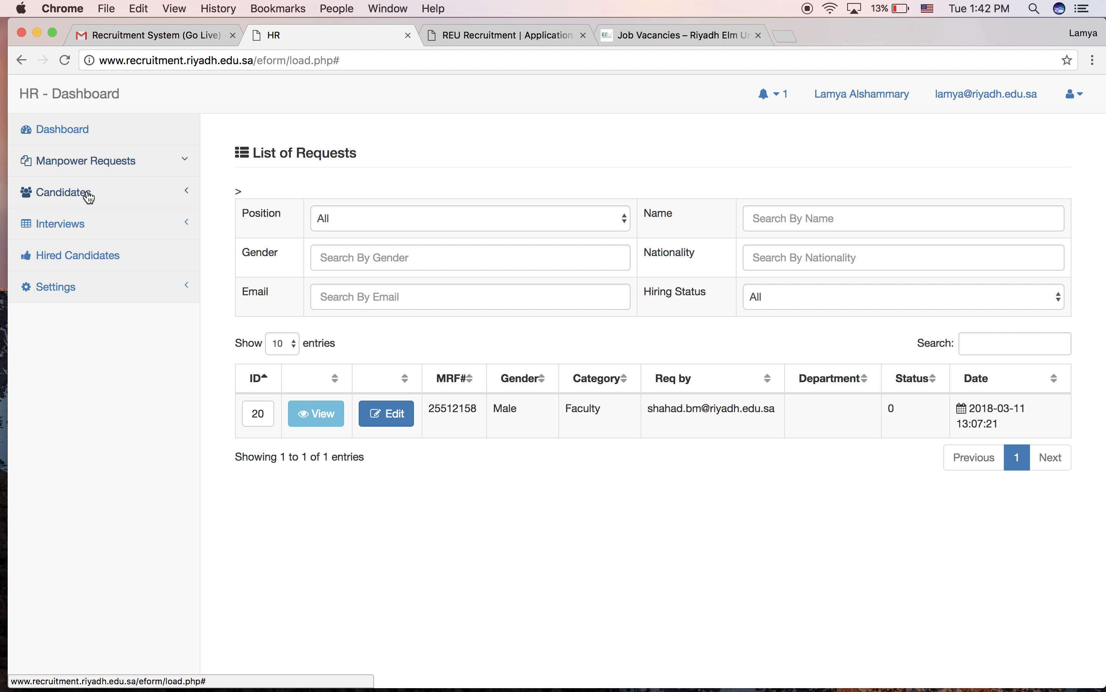
click(90, 196)
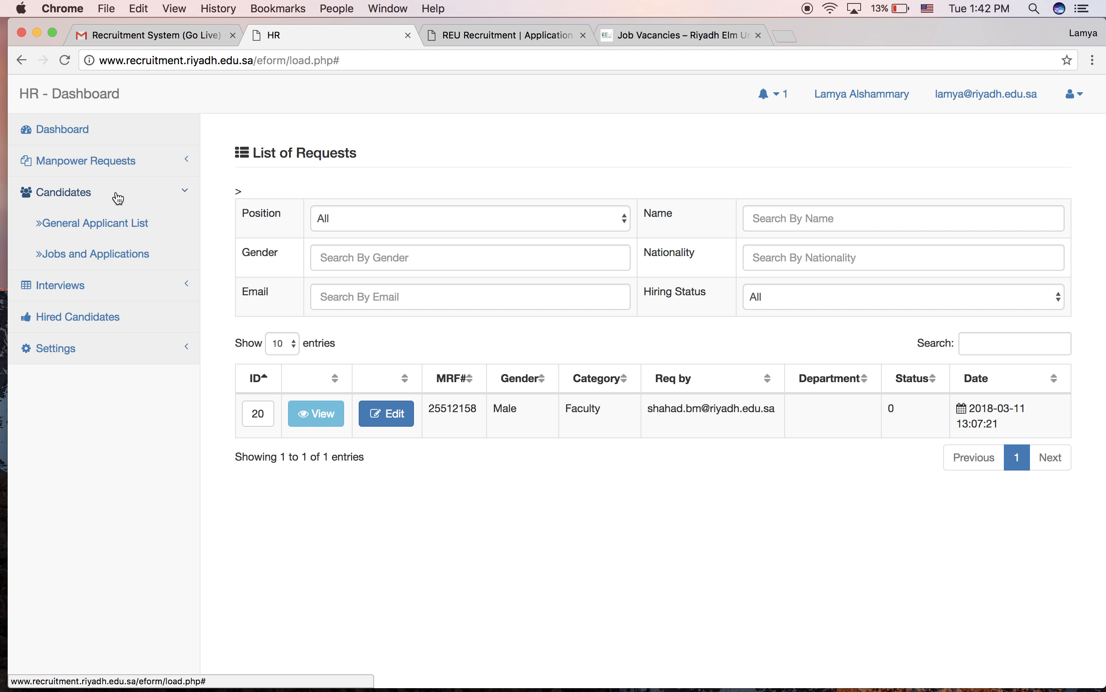
click(100, 232)
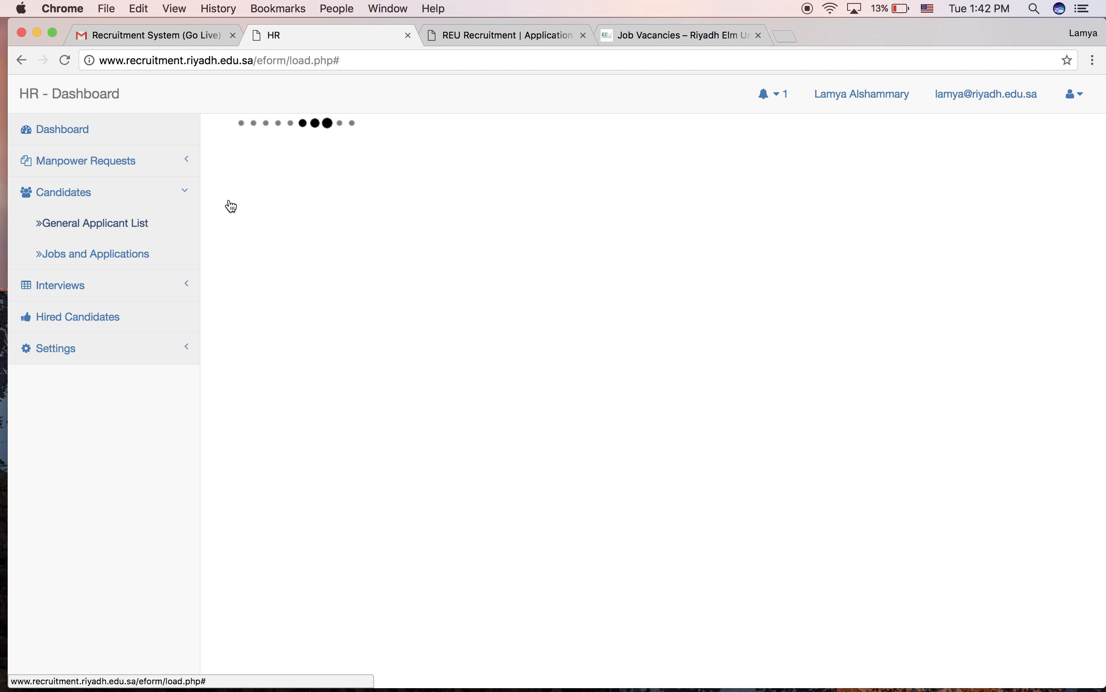
Step: Look at the public application form again and return to the general applicant list
click(486, 38)
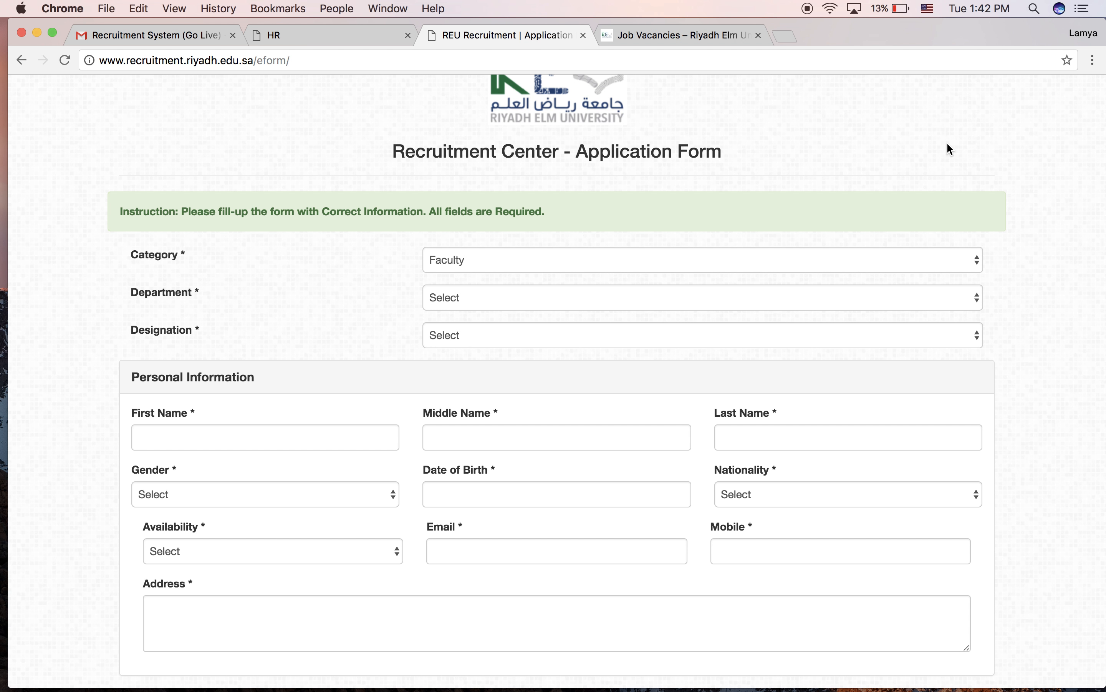
scroll(947, 144, up, 3)
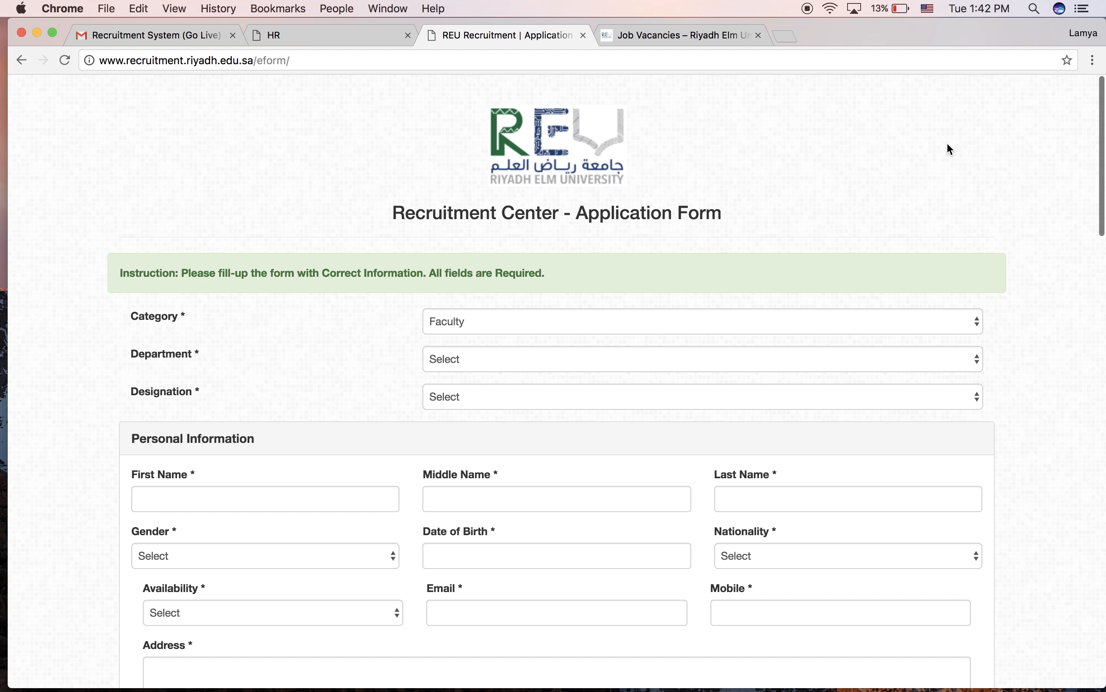
click(315, 35)
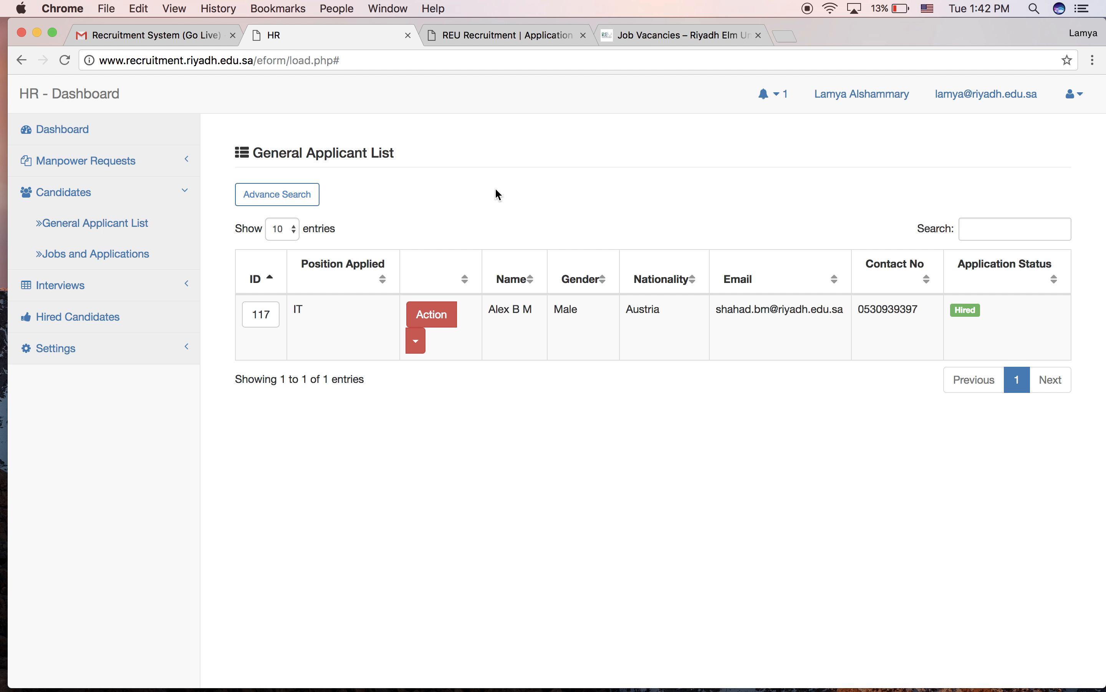
Step: Open the short-listing decision form for the applicant to the IT position
click(416, 347)
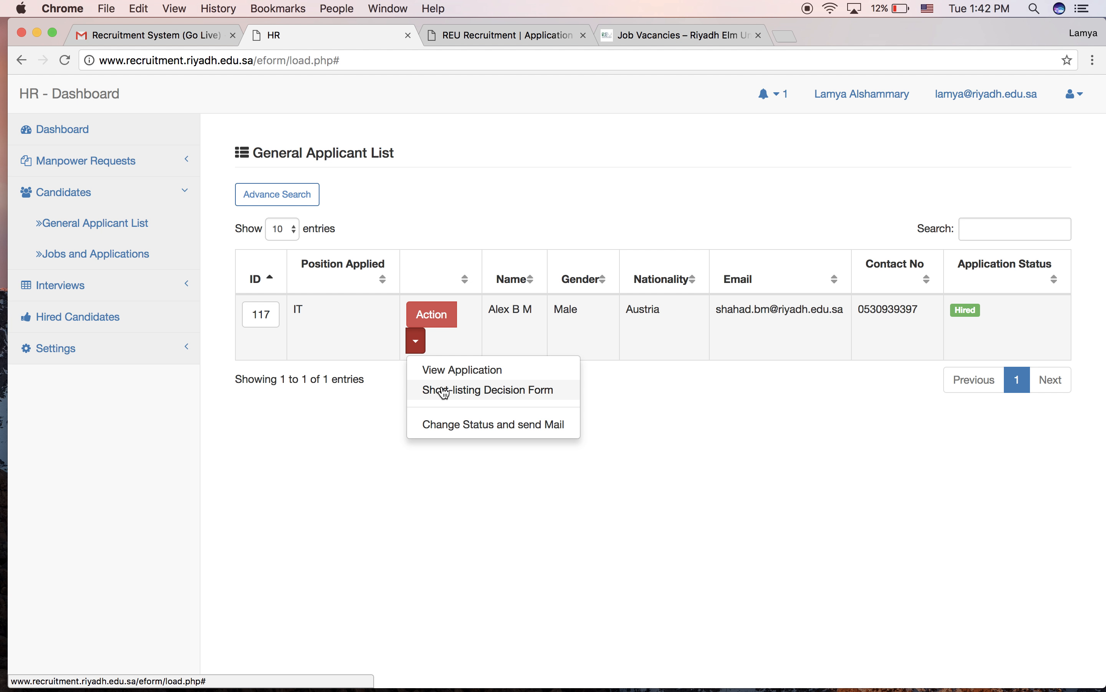
click(443, 391)
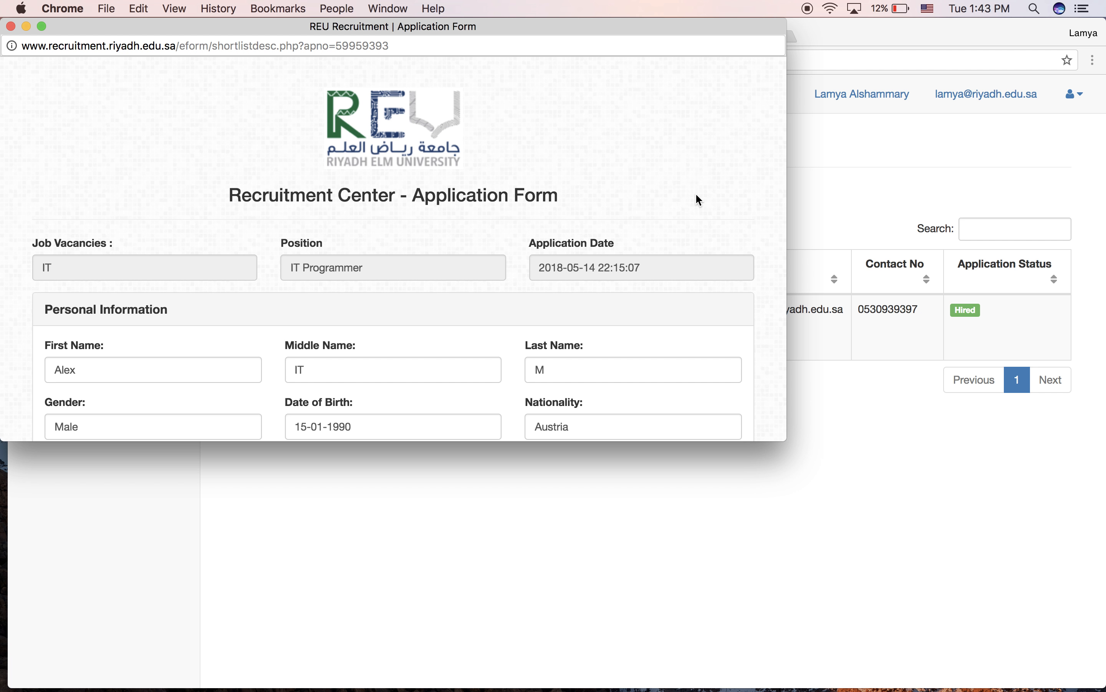
scroll(696, 197, down, 10)
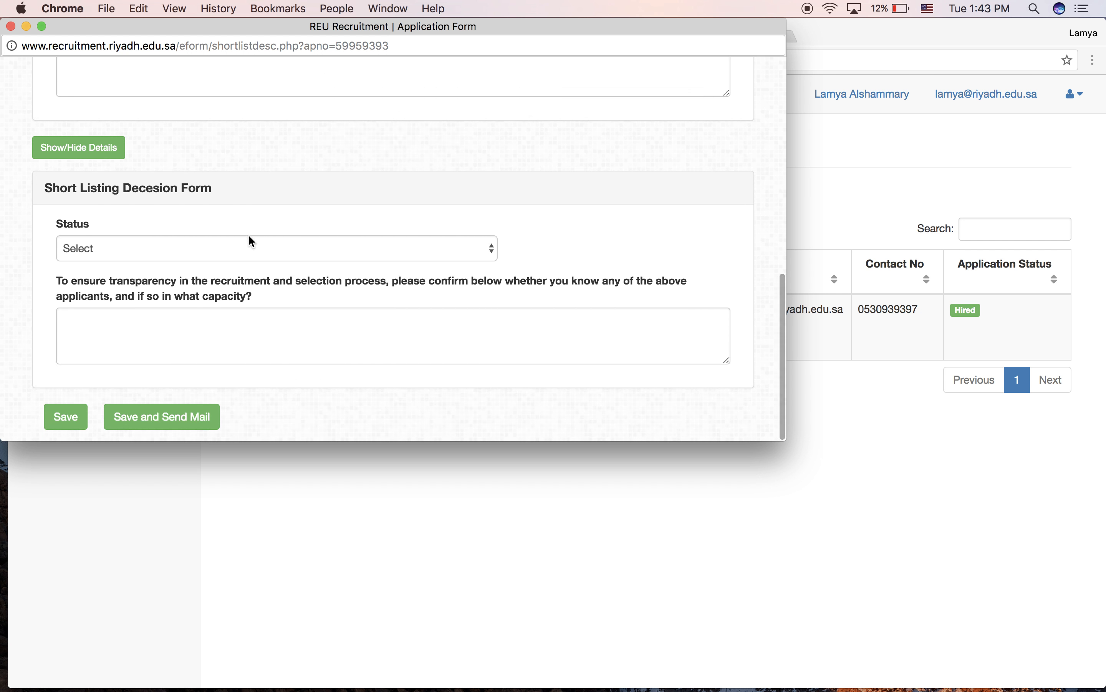
Step: Set the status to Short List for the General Staff-IT Programmer vacancy, save and send the mail, and close the form window
click(255, 248)
click(232, 263)
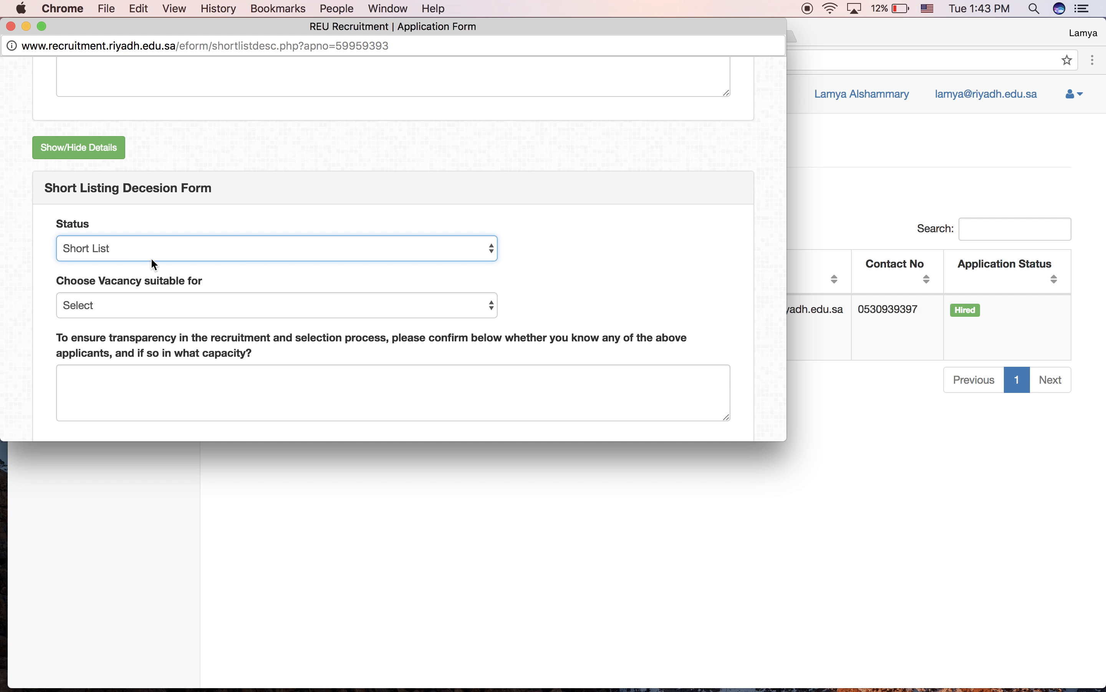
click(127, 304)
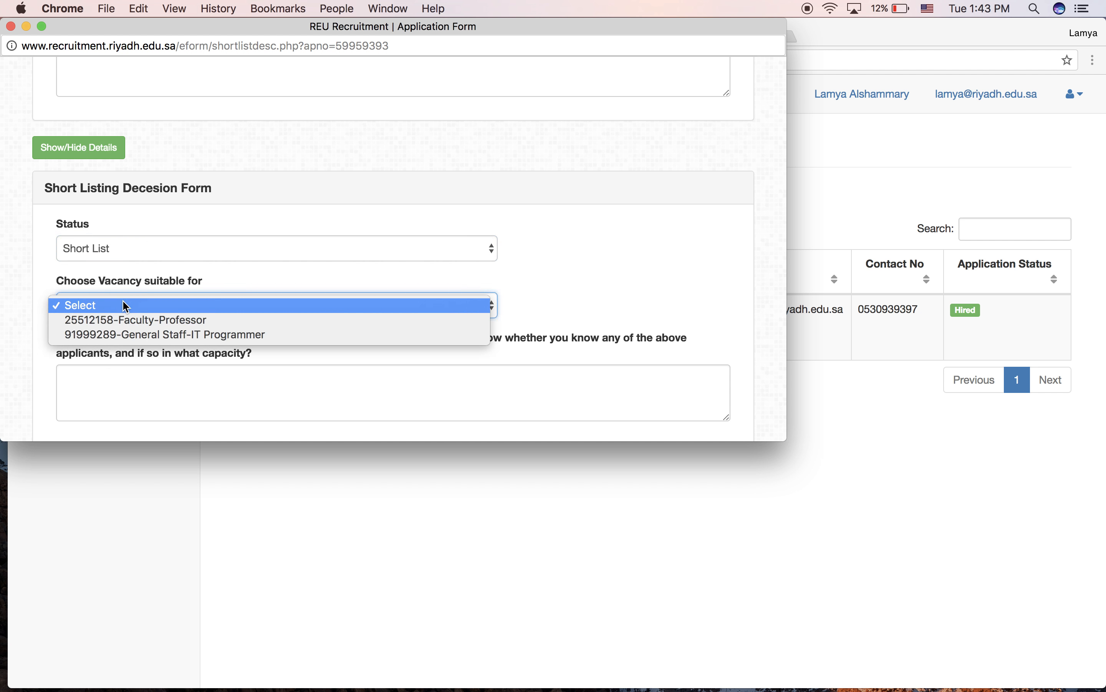
click(185, 335)
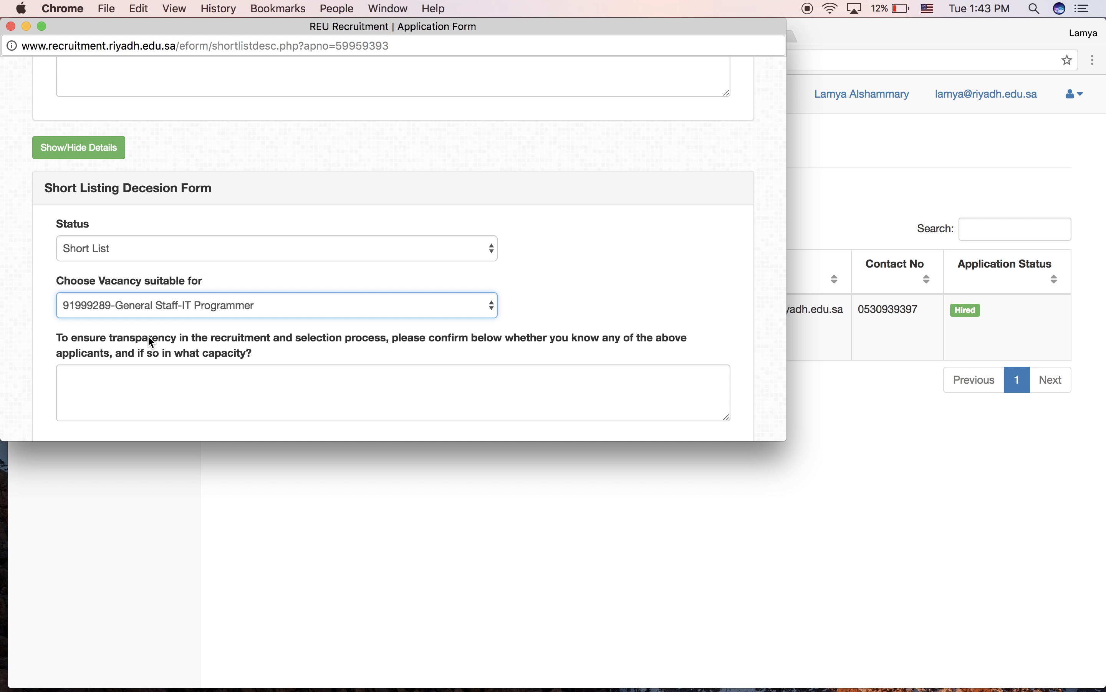
click(33, 327)
scroll(33, 326, down, 3)
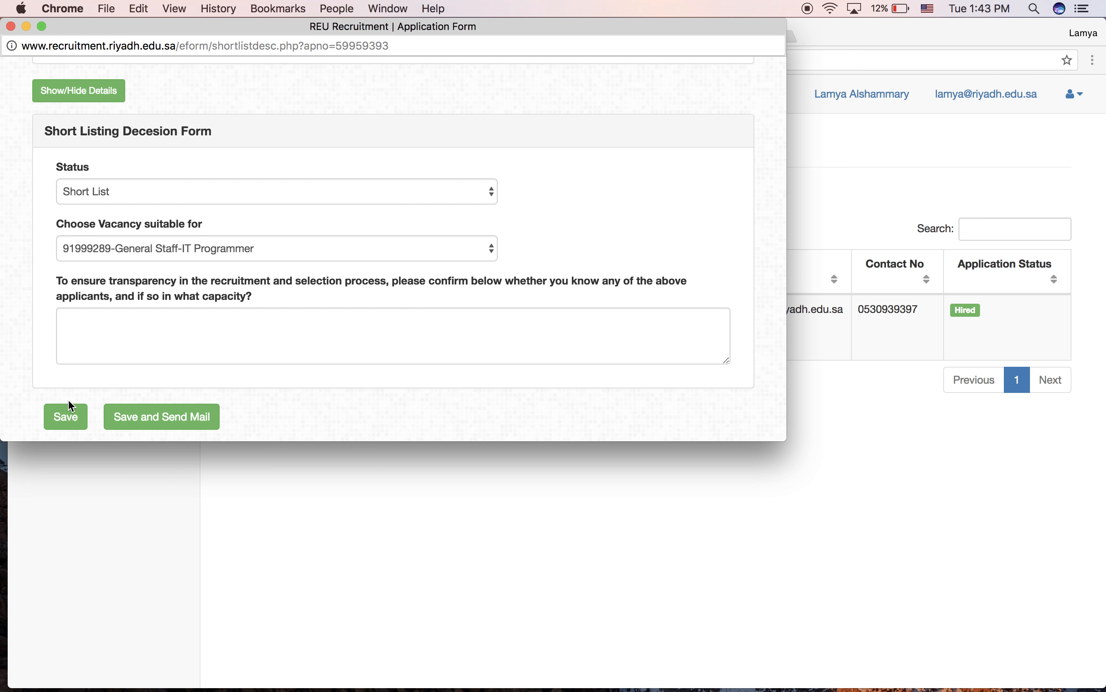
click(170, 417)
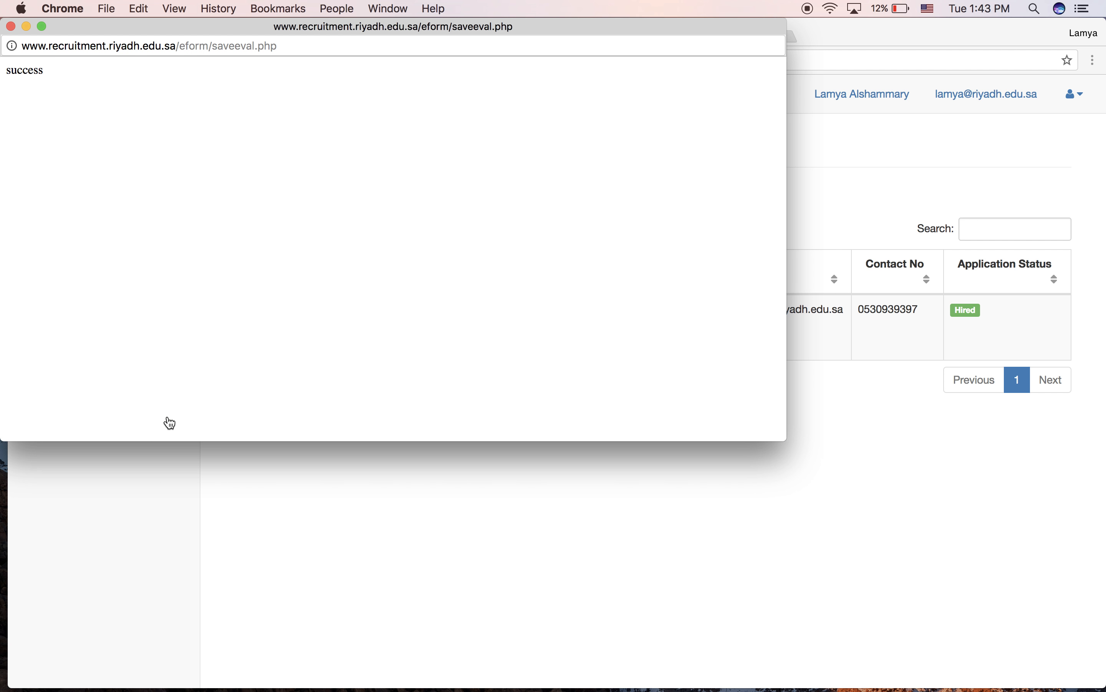
click(12, 27)
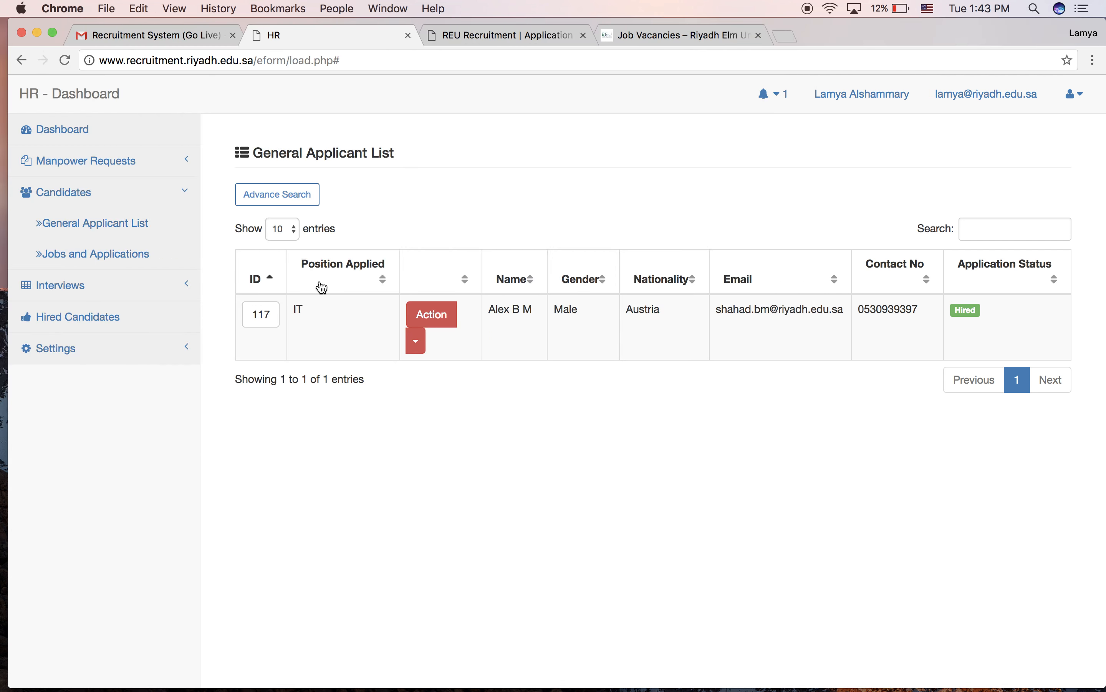
Step: Open Change Status and send Mail for the IT applicant and set the status to Reject
click(417, 344)
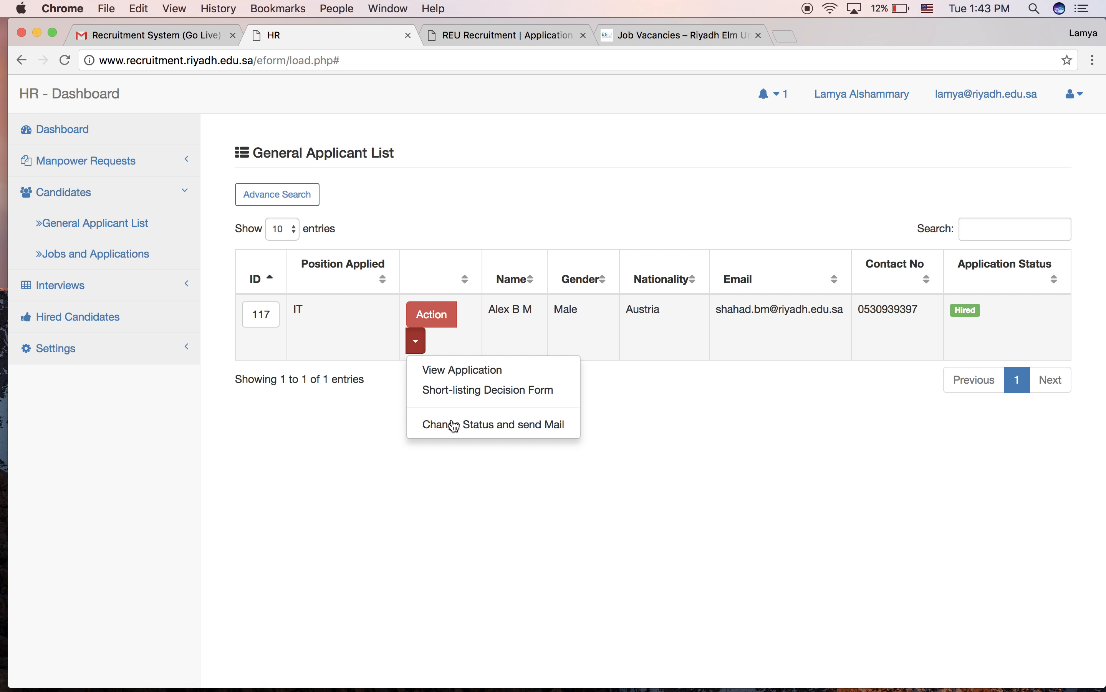
click(473, 425)
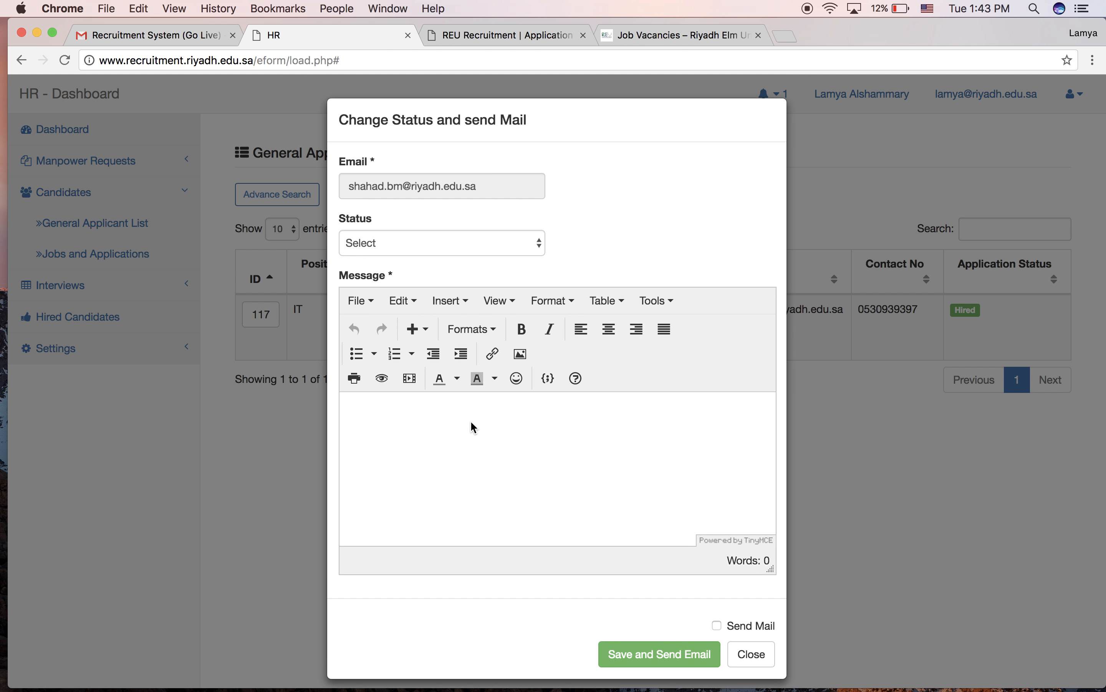
click(412, 248)
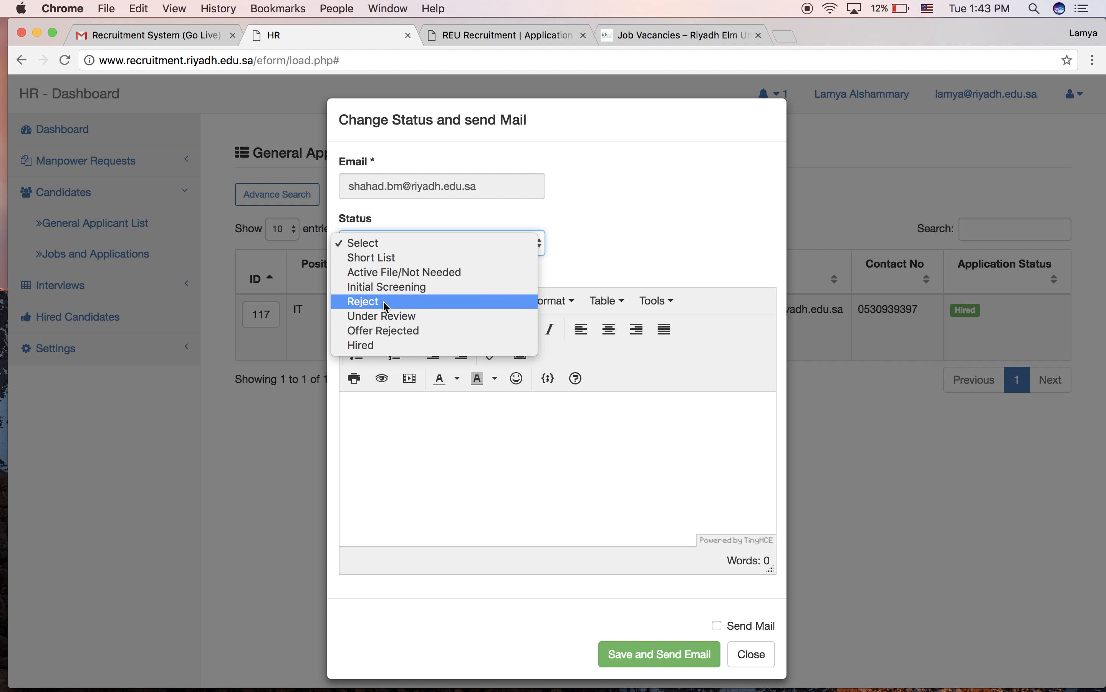
key(Escape)
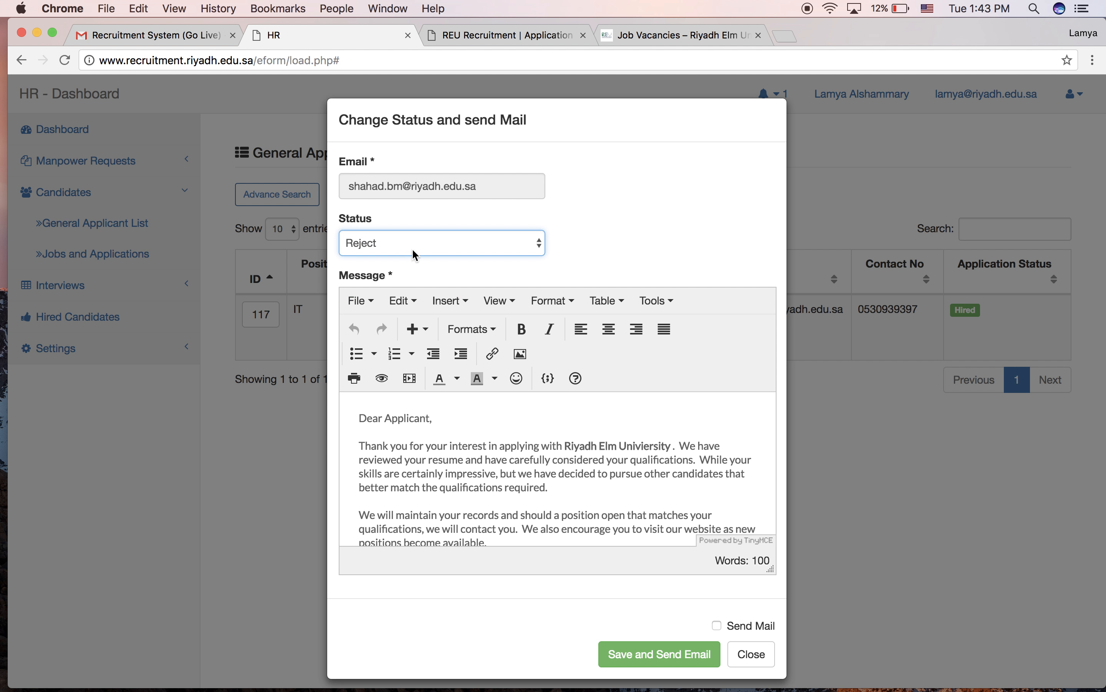
Step: Read through the whole rejection message template, from the greeting to the closing signature
click(413, 456)
key(Down)
key(Down)
key(Down)
key(Down)
key(Down)
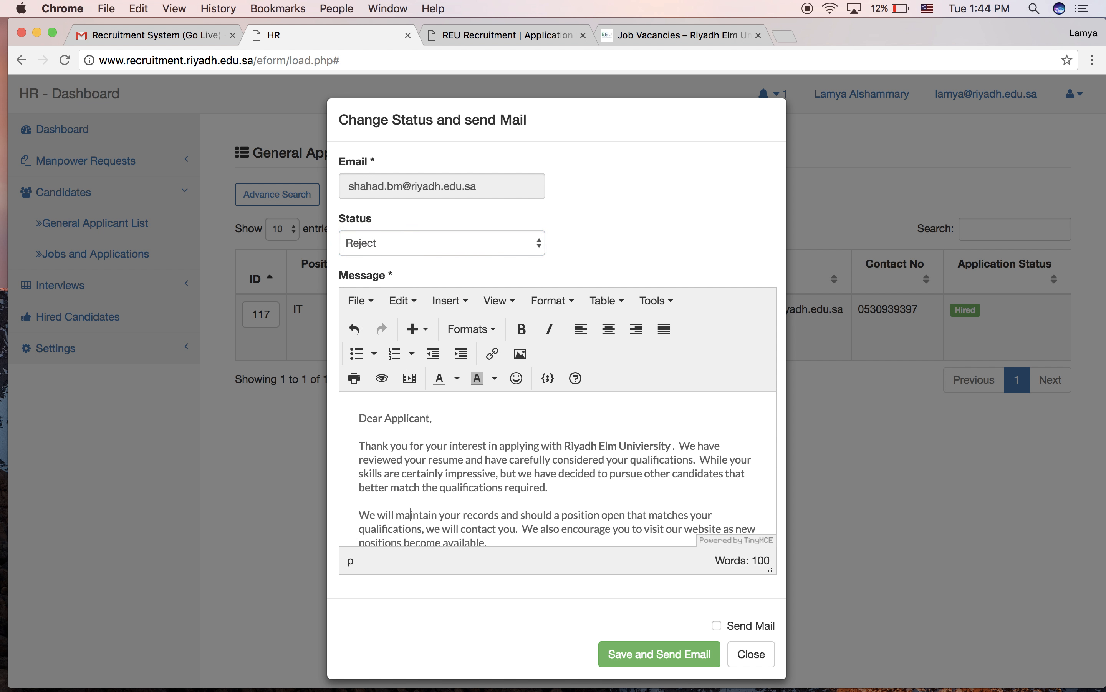
key(Up)
key(Up)
key(Up)
key(Up)
key(Up)
key(Up)
key(Up)
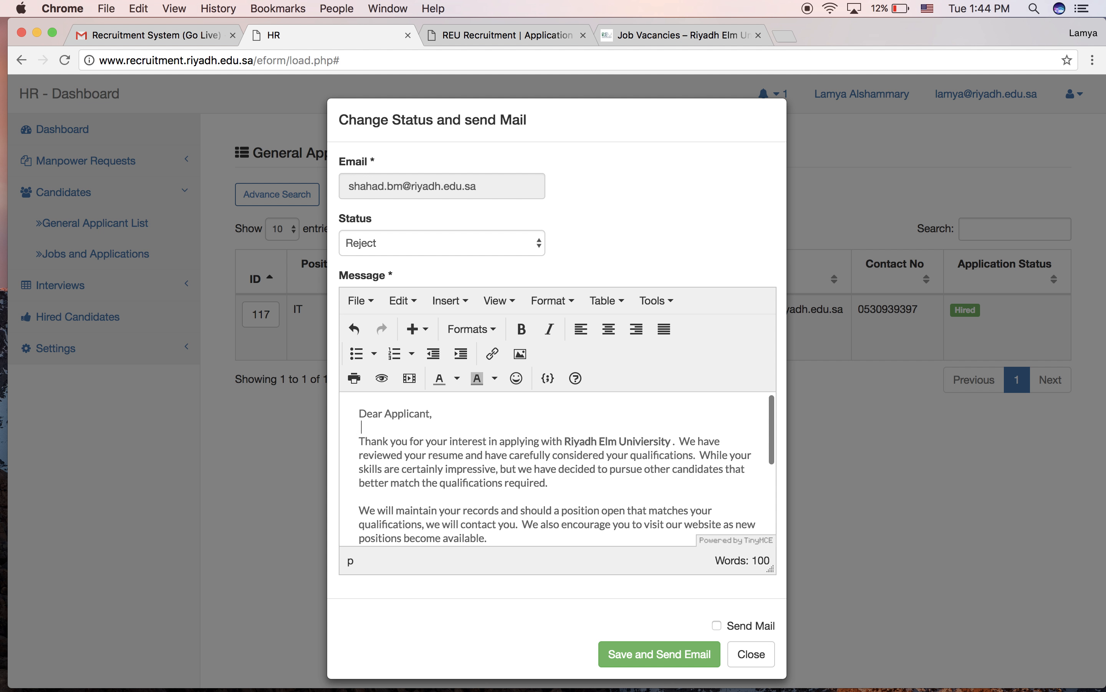
key(Down)
key(Down)
click(534, 473)
key(Down)
key(Down)
key(Down)
key(Down)
key(Down)
key(Down)
key(Down)
key(Down)
key(Down)
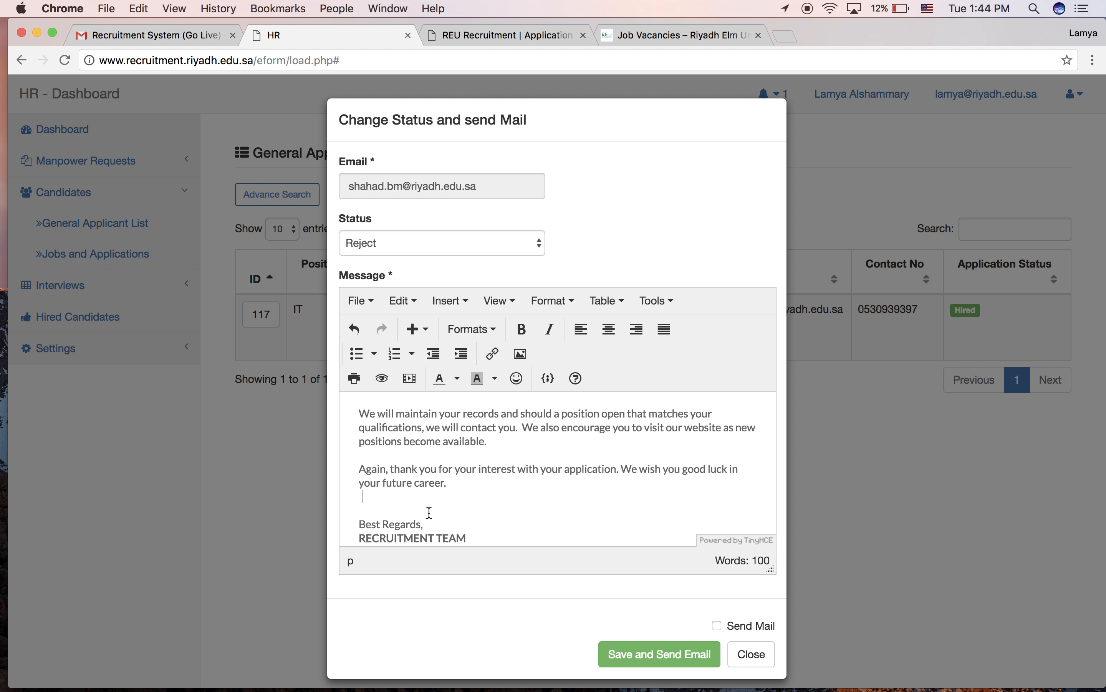
key(Down)
key(Down)
key(Down)
key(Down)
key(Up)
key(Up)
key(Up)
key(Up)
key(Up)
key(Up)
key(Up)
key(Up)
key(Up)
key(Up)
key(Up)
key(Up)
key(Up)
key(Up)
key(Up)
key(Up)
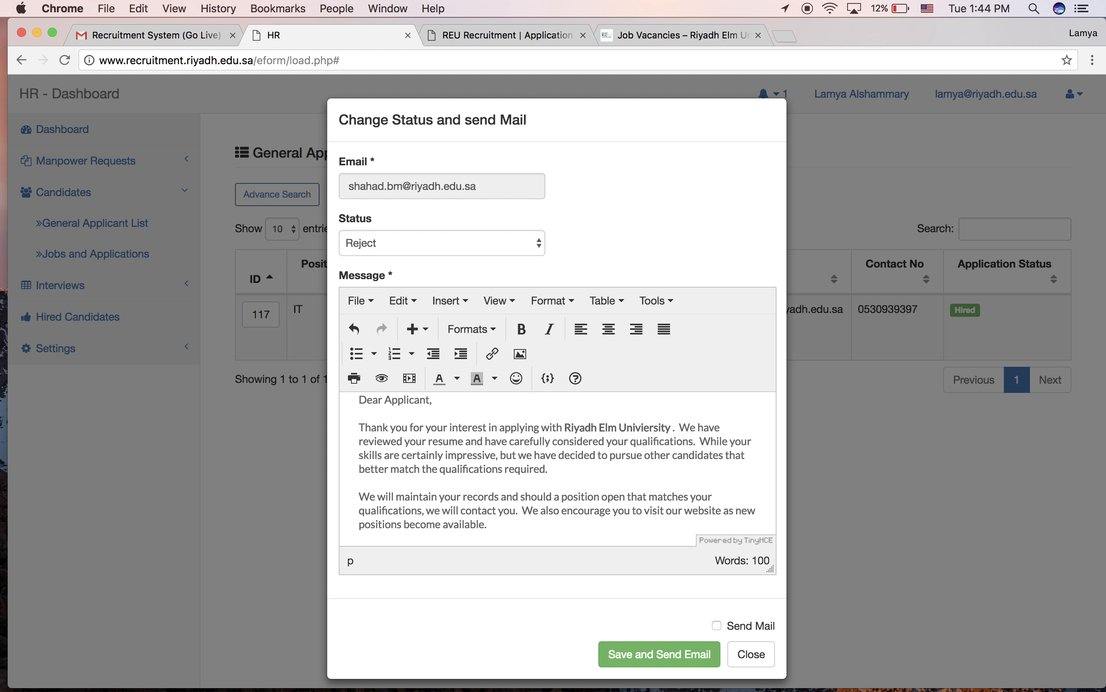
Step: Reset the status to the unselected option, clearing the rejection message
click(427, 244)
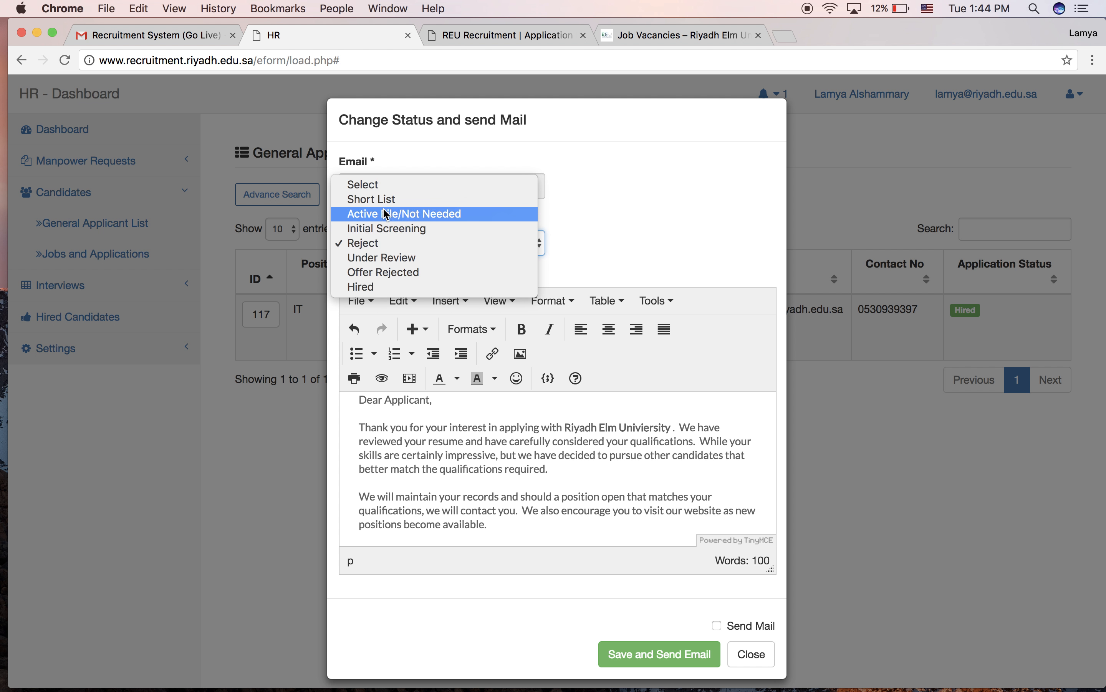
click(385, 184)
click(652, 184)
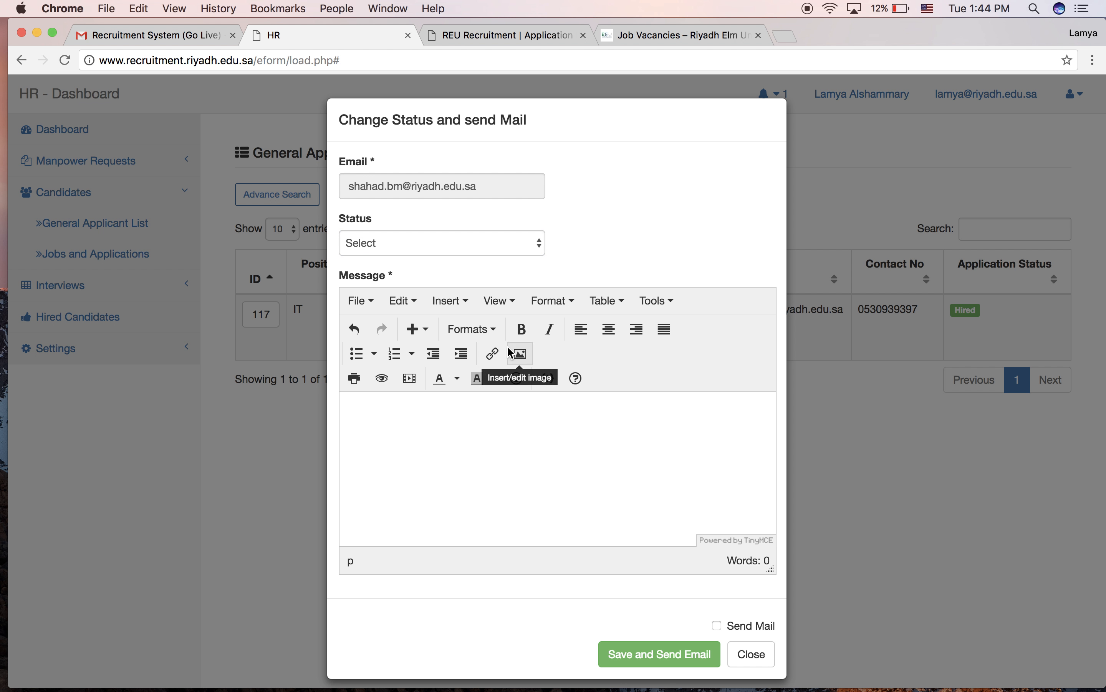
Step: Close the status mail dialog and review the IT applicant's application form from personal information through education, employment and references
click(763, 661)
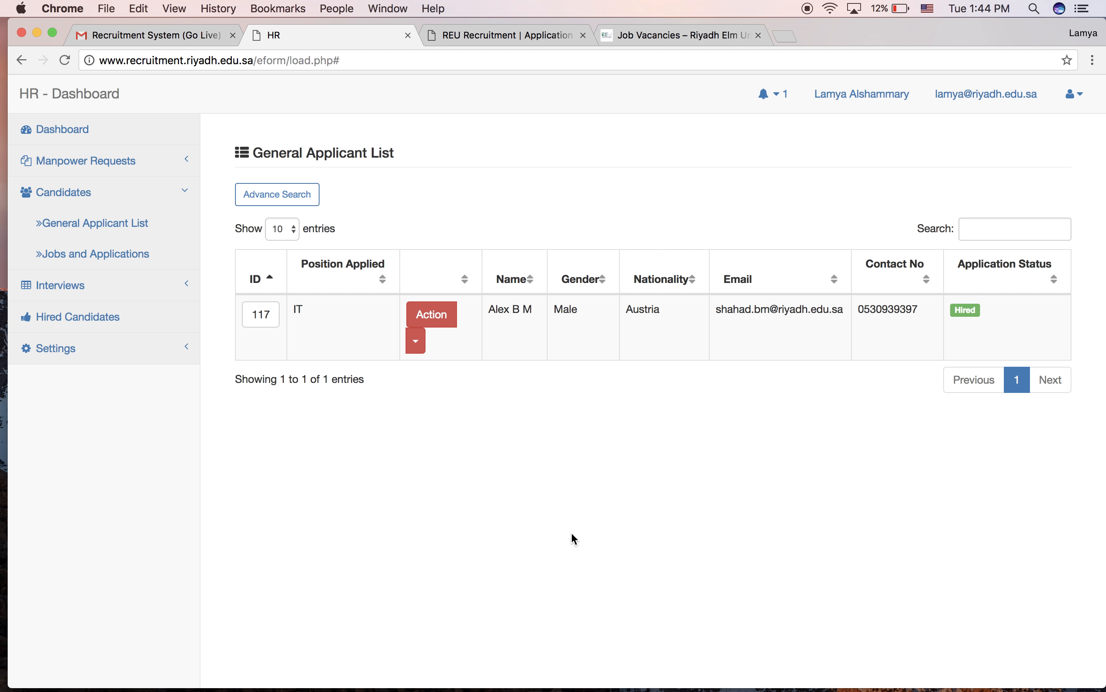
click(414, 342)
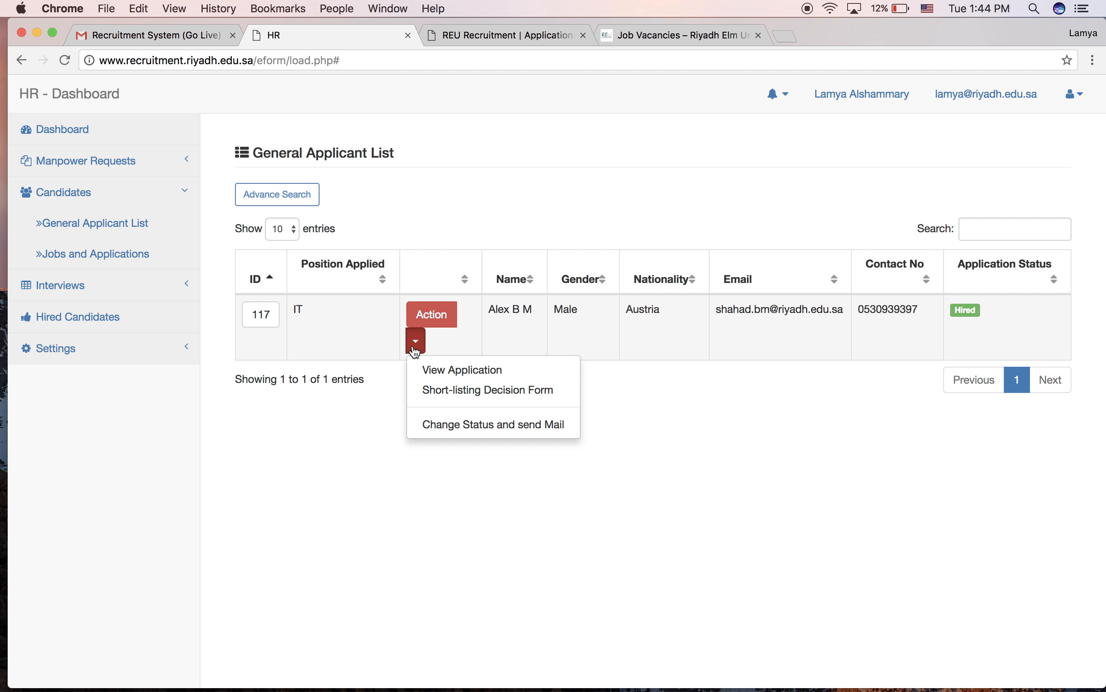
click(455, 372)
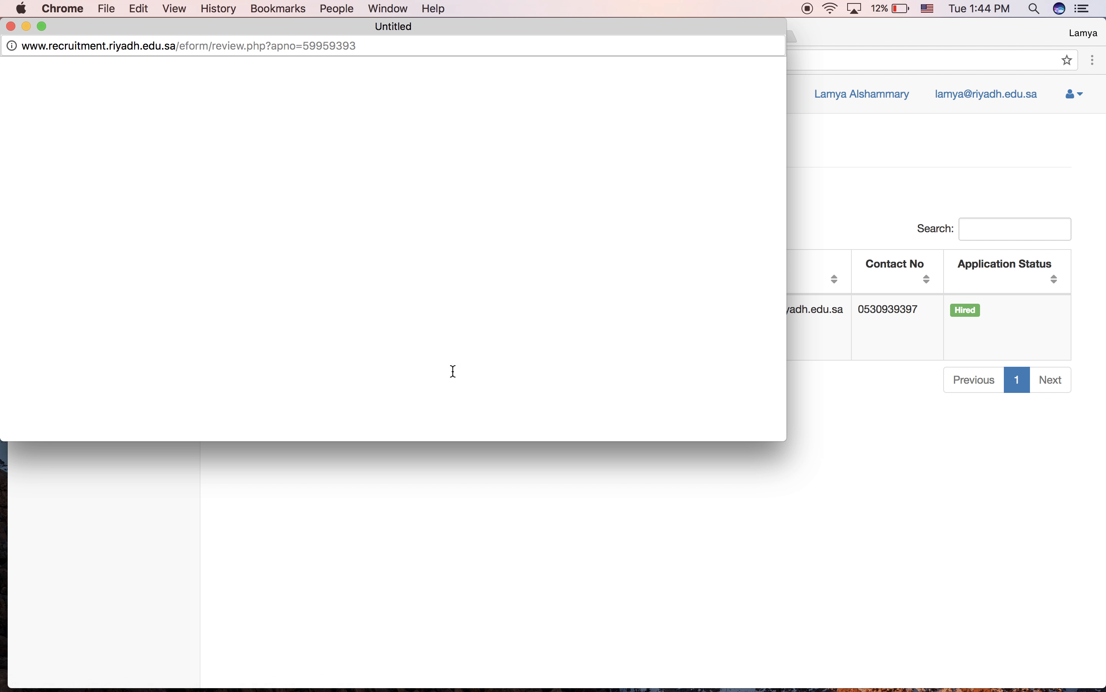
scroll(757, 169, down, 5)
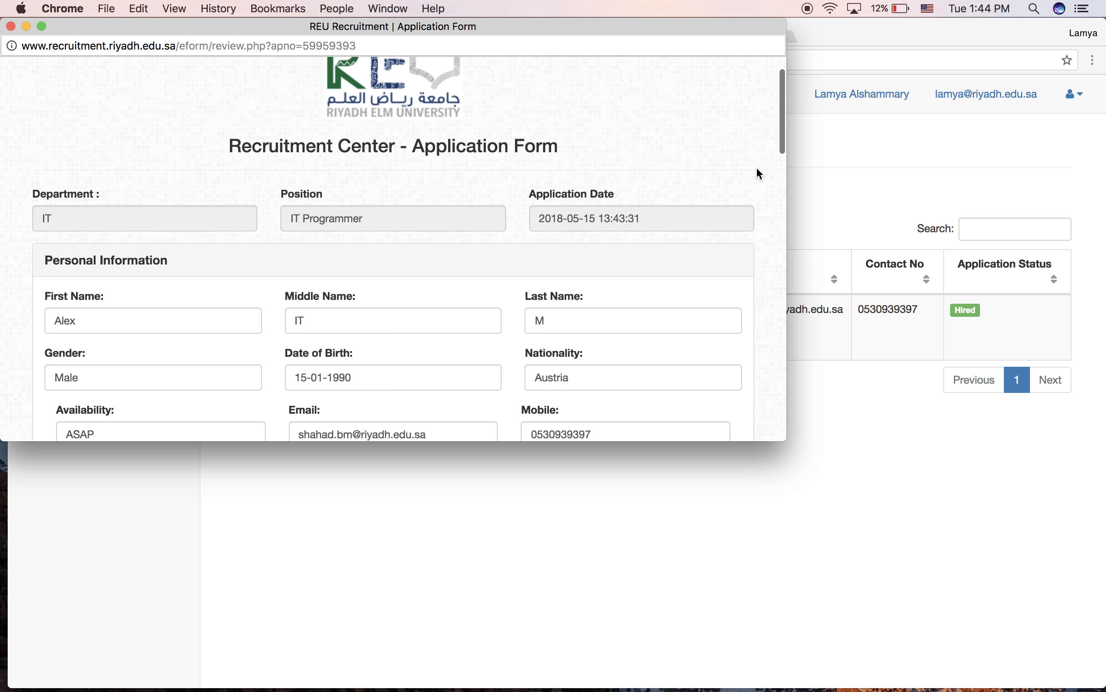
scroll(760, 174, down, 2)
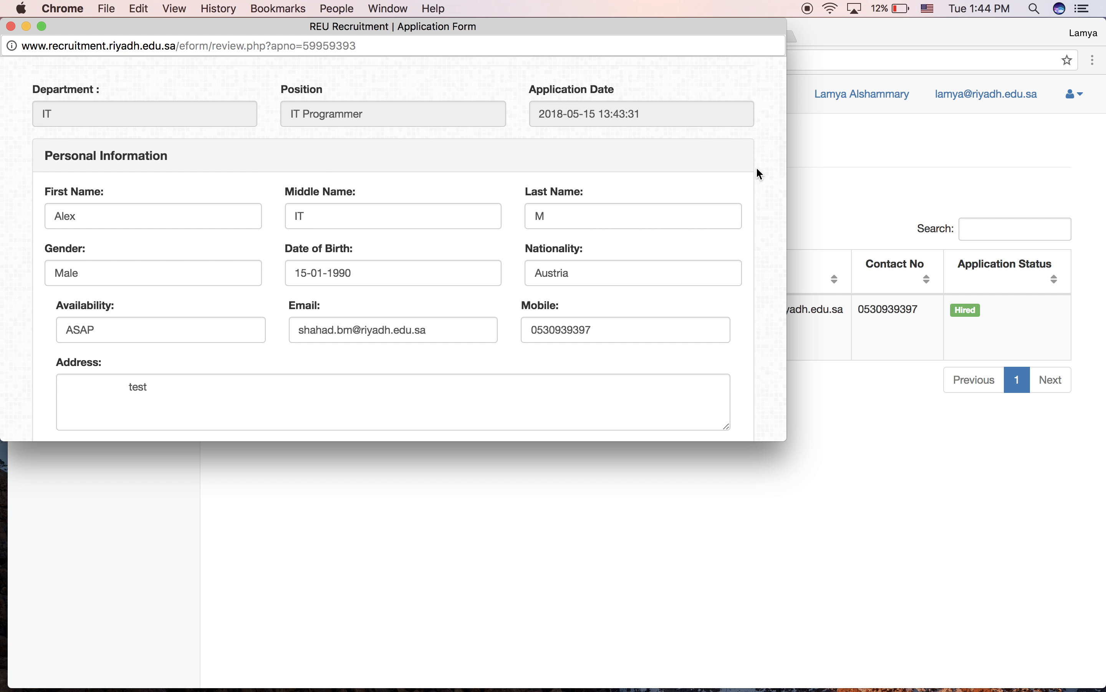
scroll(759, 174, down, 5)
scroll(758, 169, down, 8)
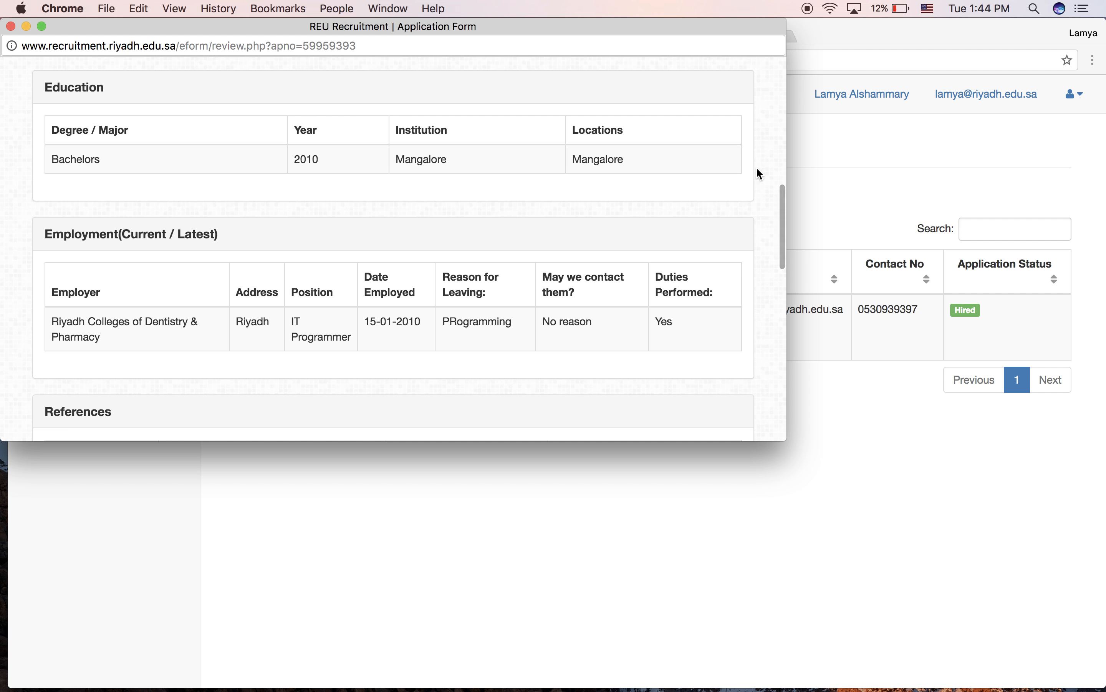
scroll(757, 169, down, 3)
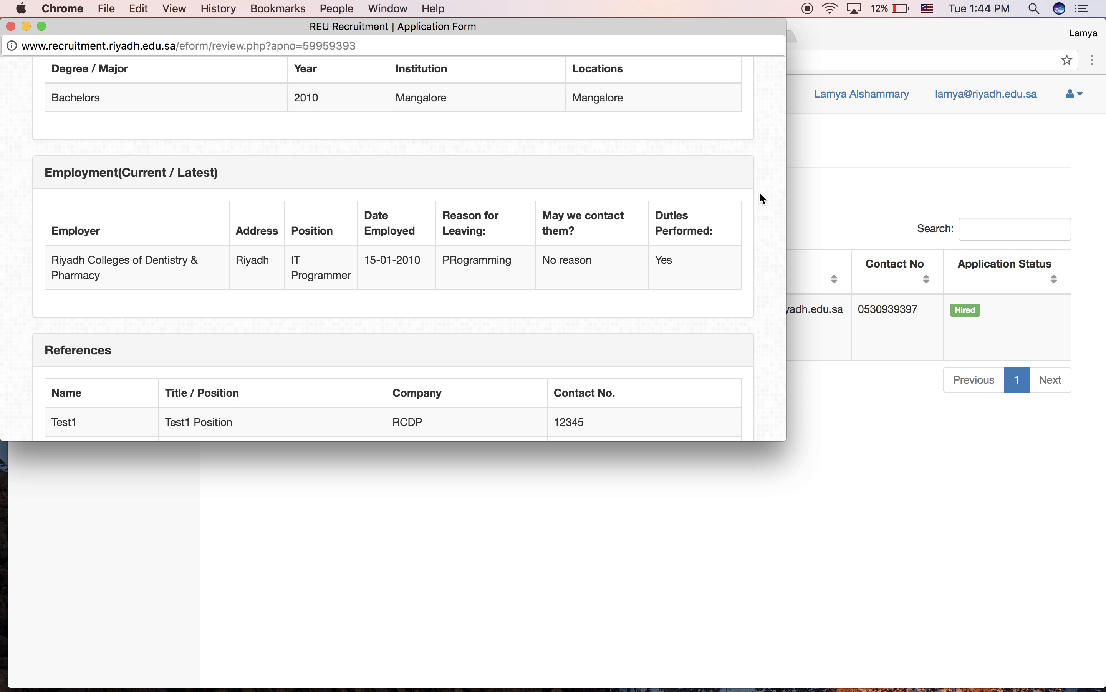
scroll(761, 196, down, 15)
click(12, 26)
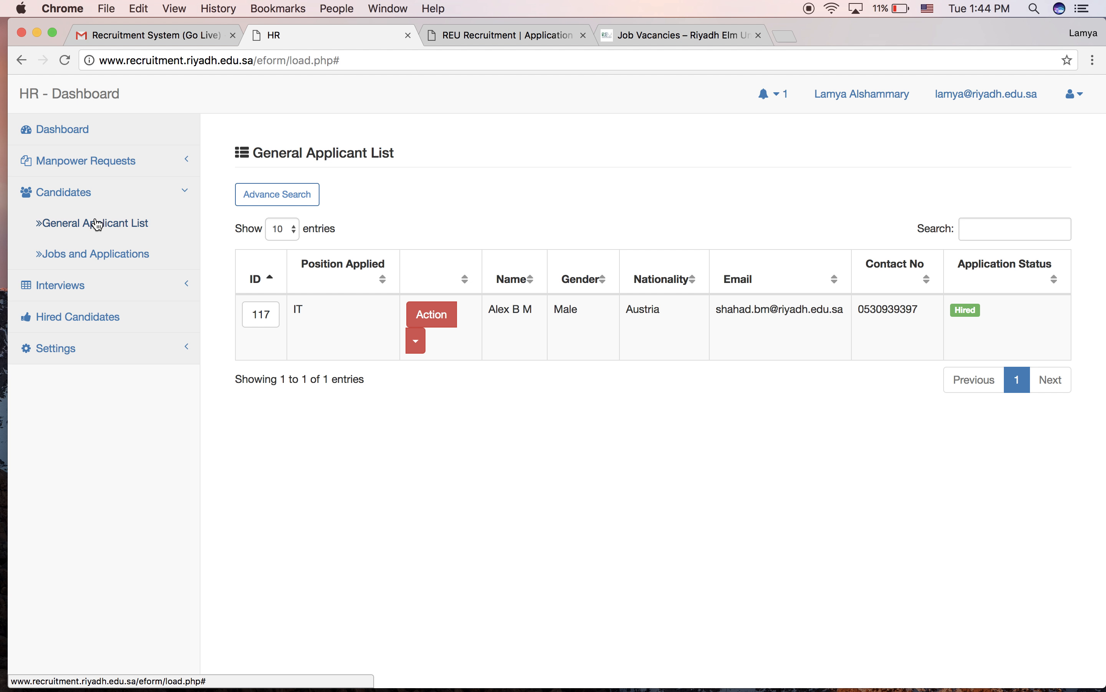
Step: List the candidates for the IT Programmer vacancy under Jobs and Applications, and briefly view the second candidate's application
click(103, 256)
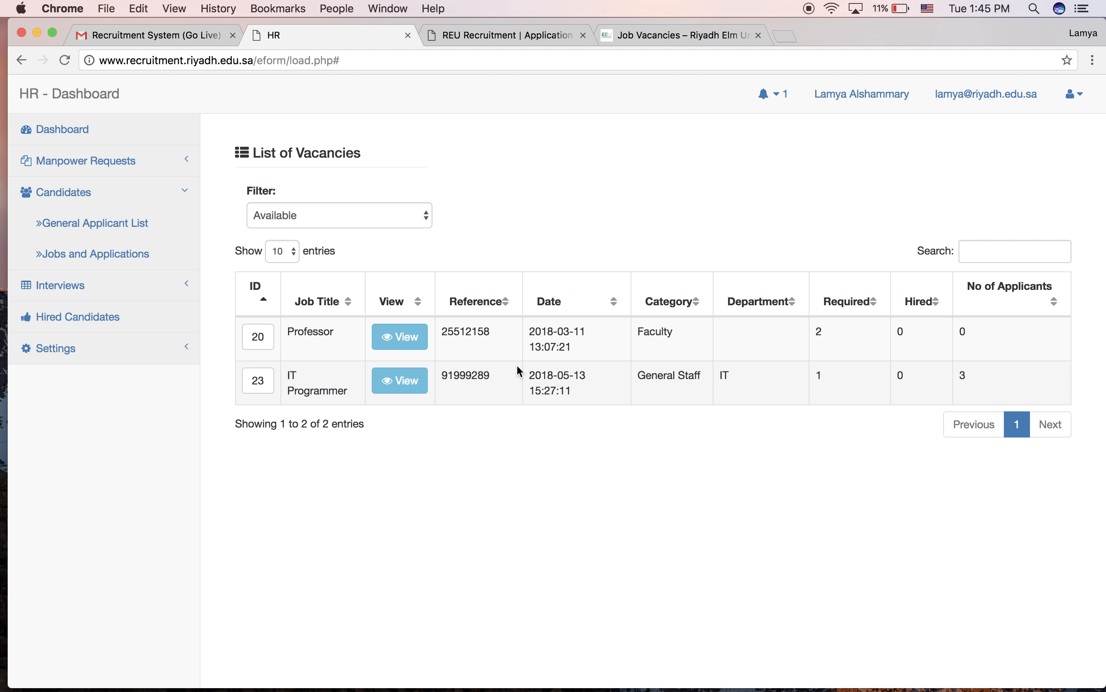
click(396, 388)
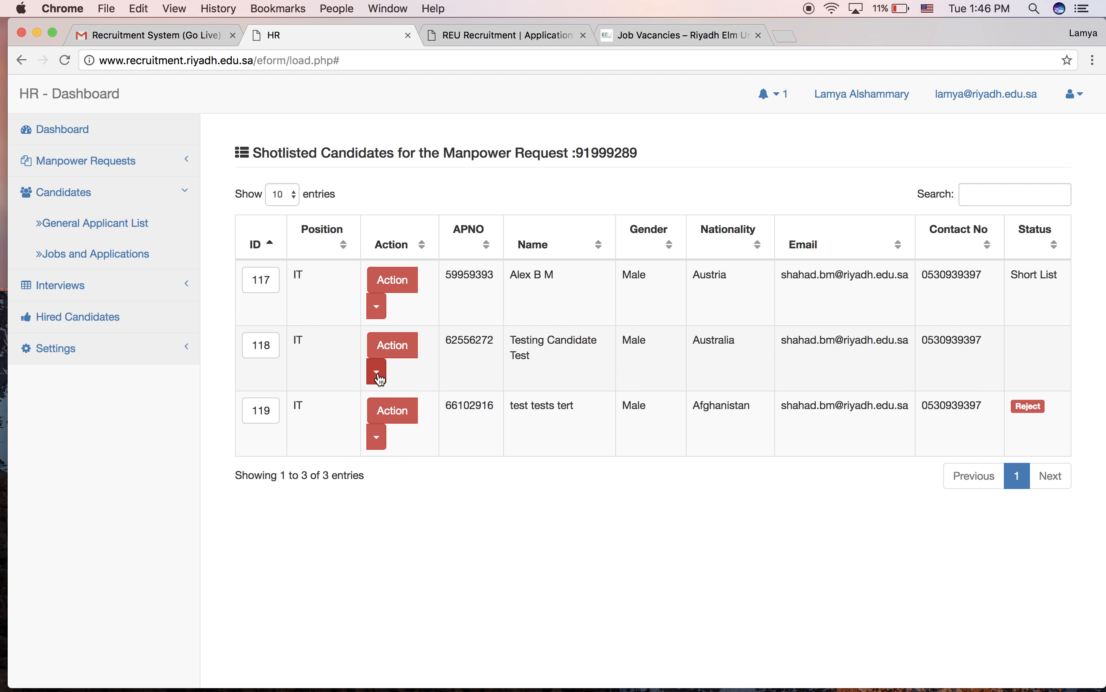
click(378, 378)
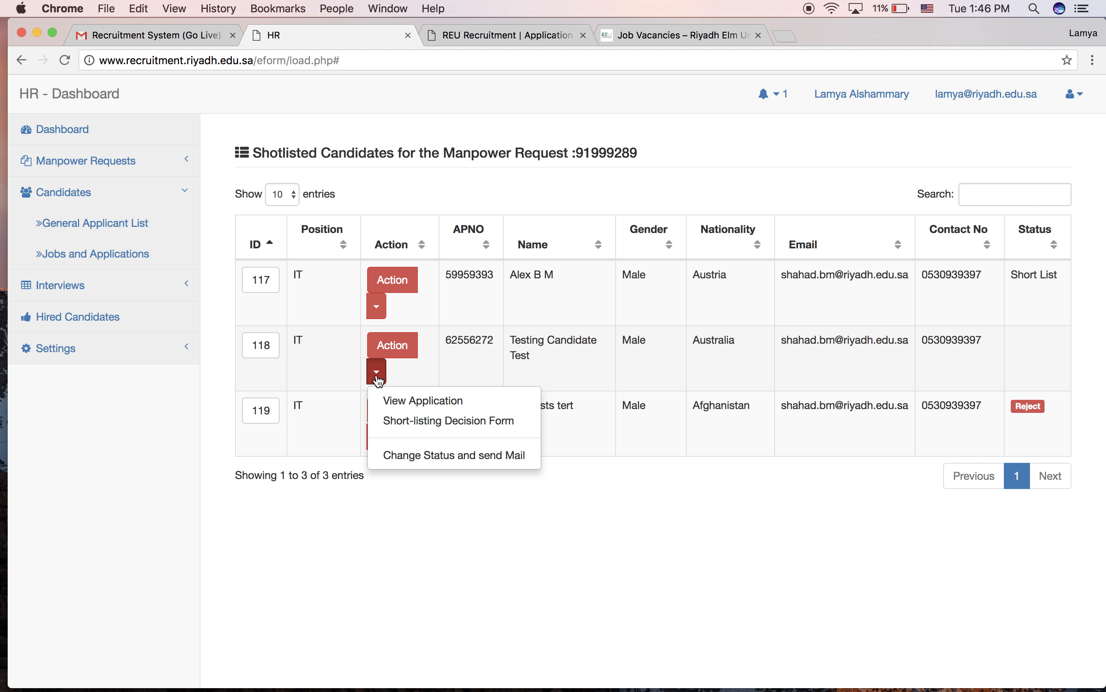
click(397, 401)
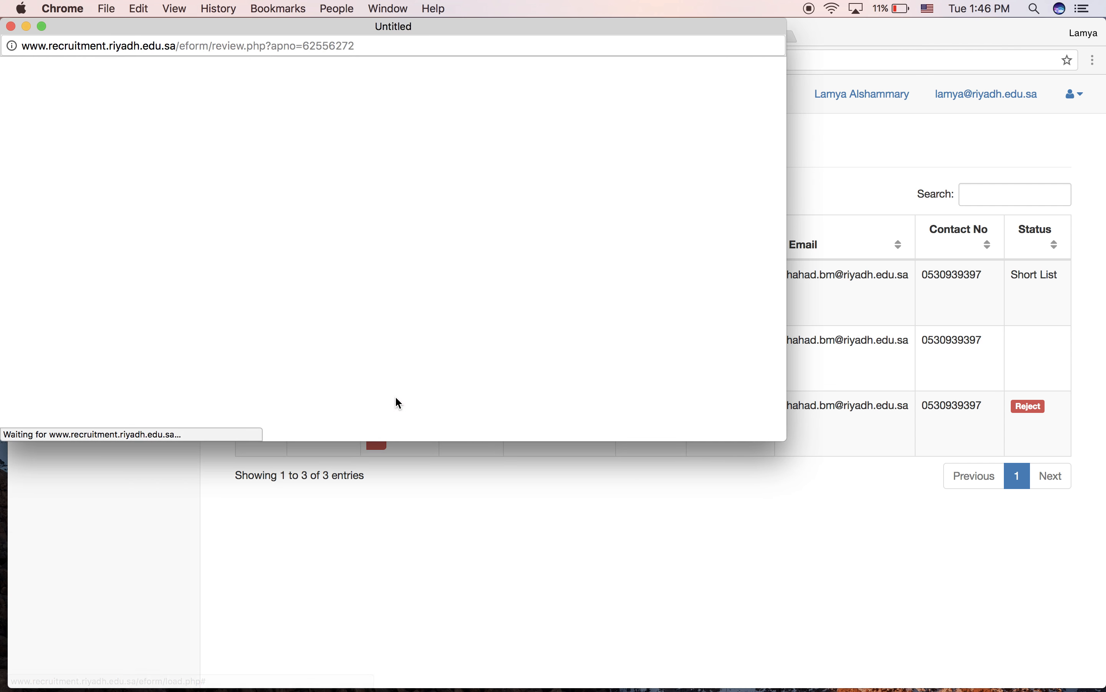
click(11, 26)
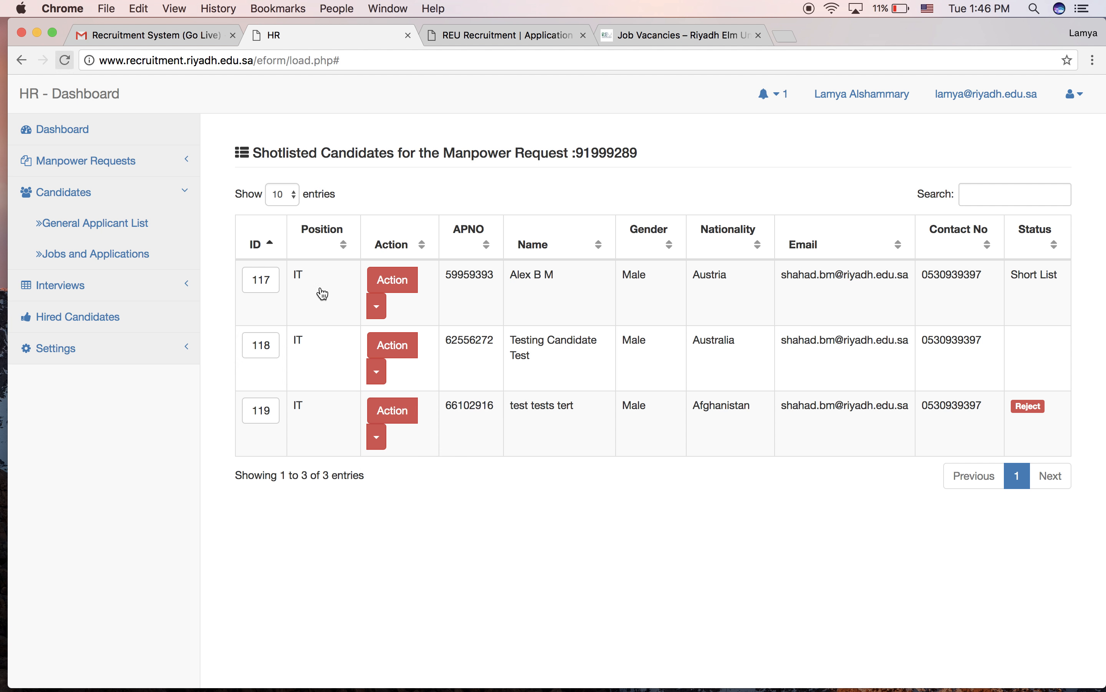
Step: Look through the second candidate's Short-listing Decision Form down to the decision section, and close it
click(376, 372)
click(412, 426)
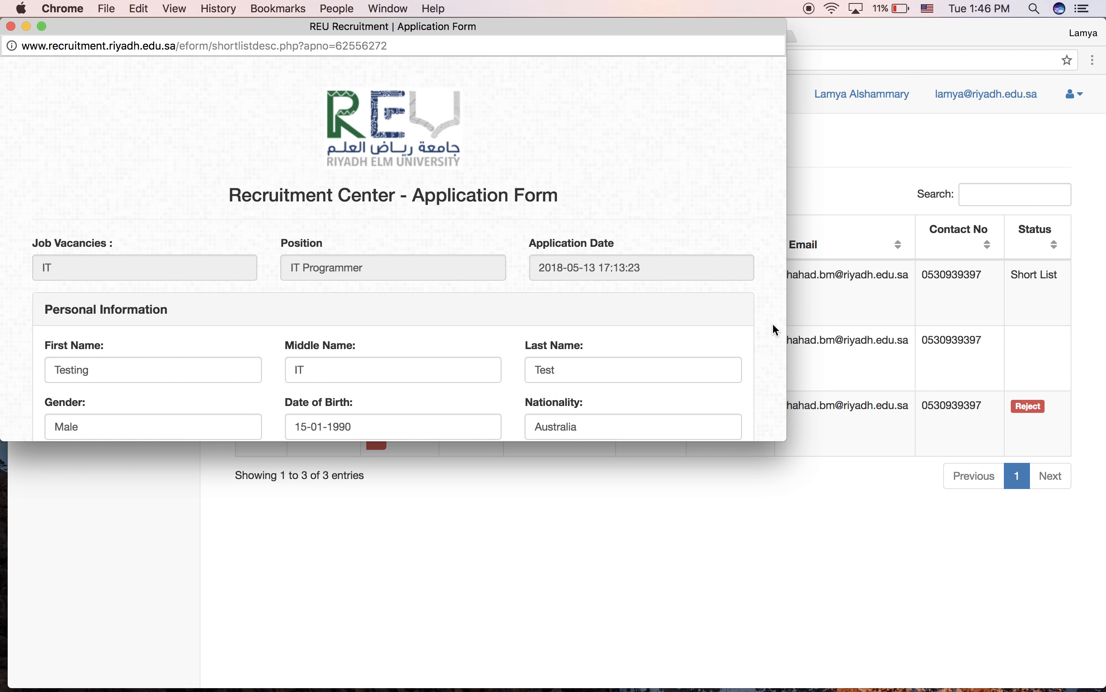
scroll(773, 324, down, 5)
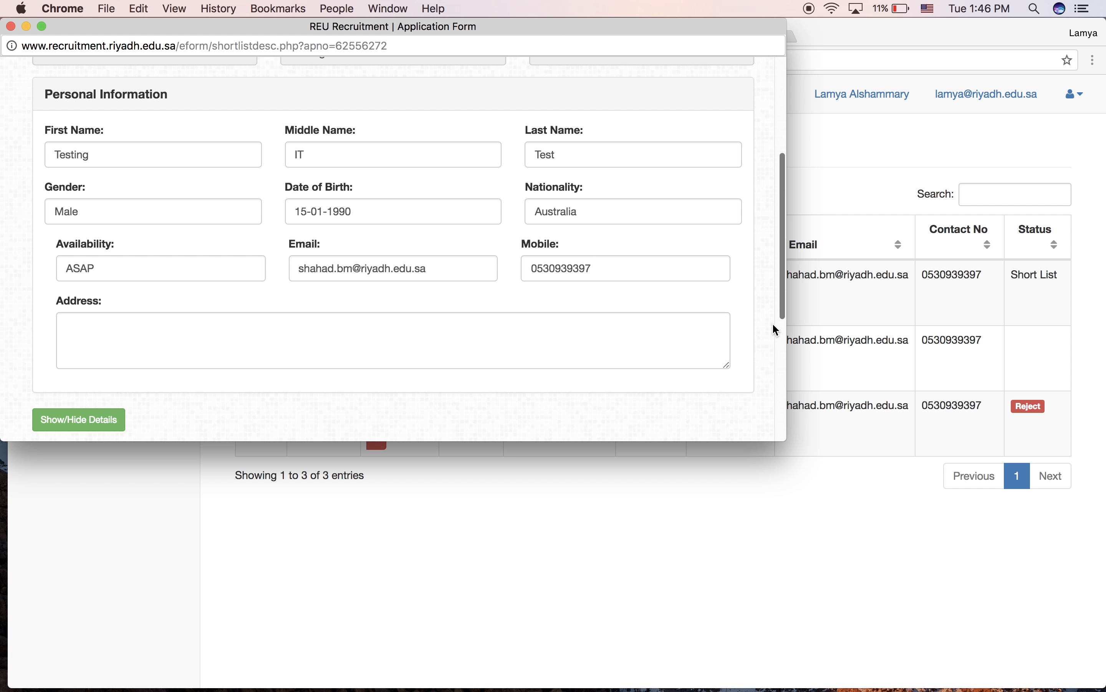
scroll(772, 322, down, 6)
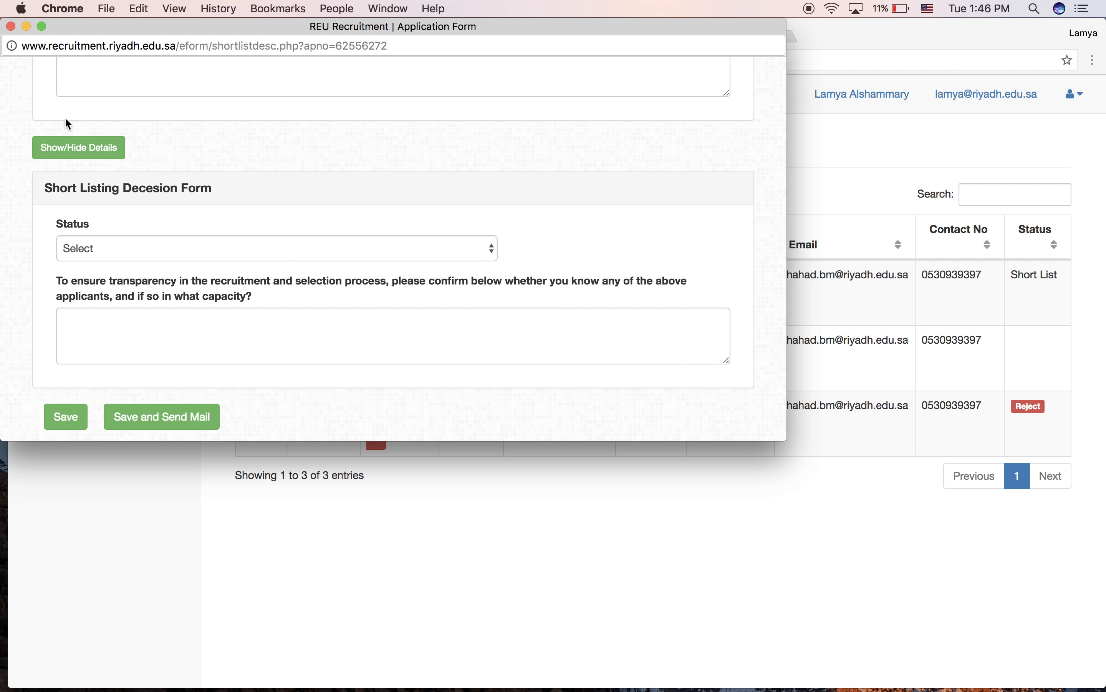
click(11, 27)
Step: Examine the status options in Change Status and send Mail for the second candidate, and close the dialog without choosing one
click(377, 372)
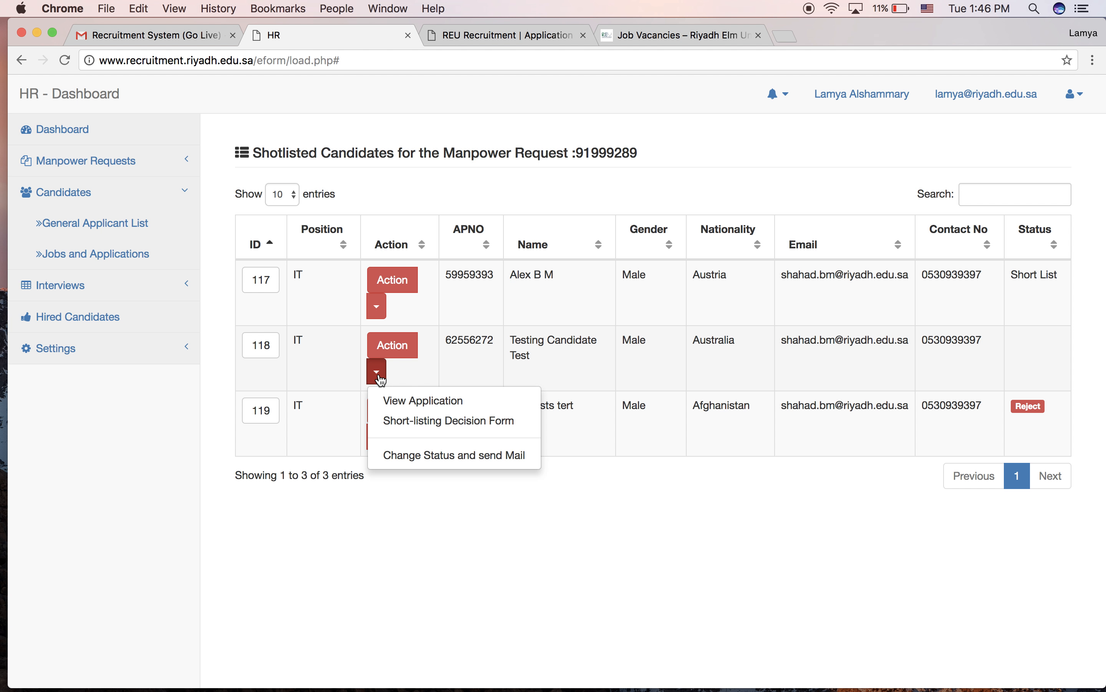
click(428, 455)
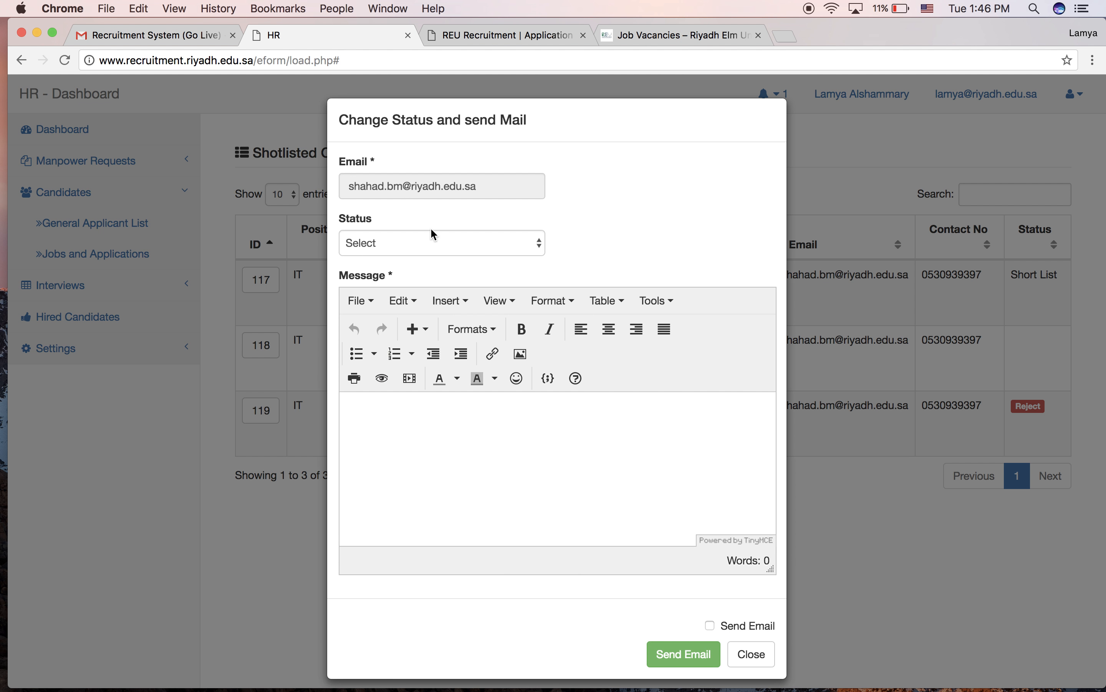
click(424, 243)
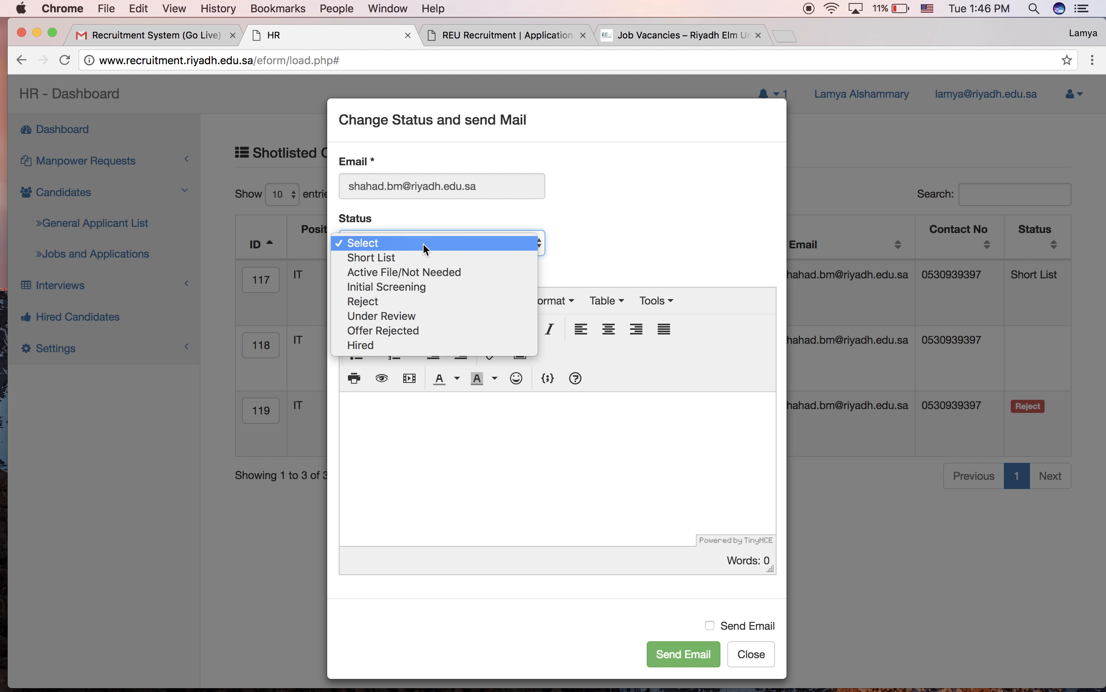
click(423, 243)
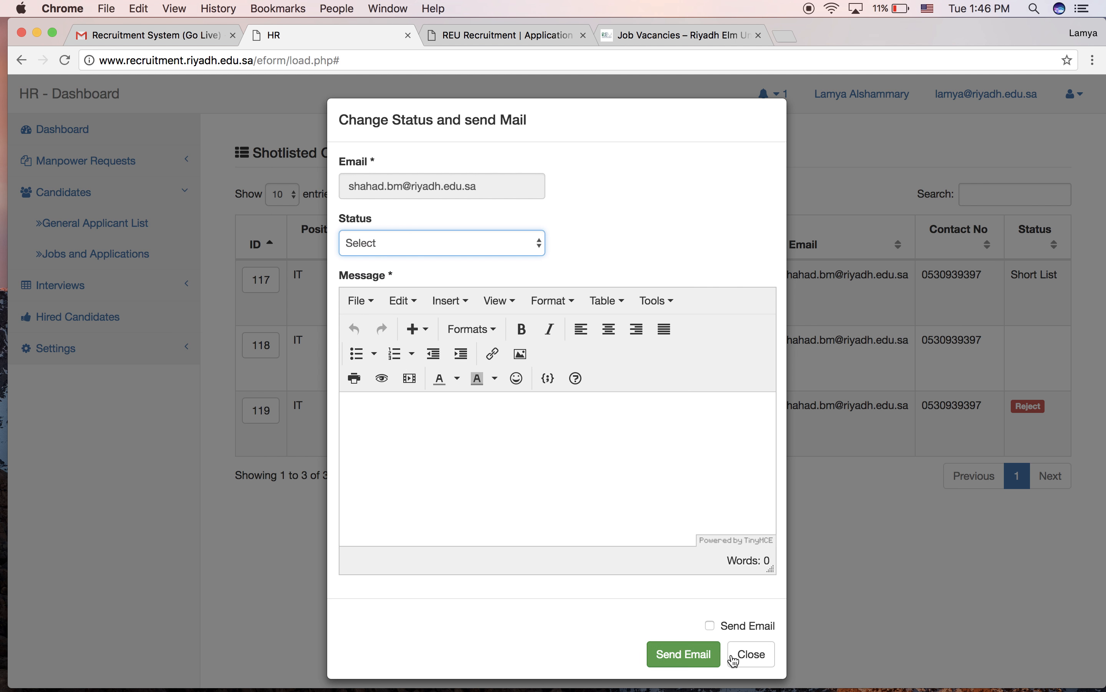
click(751, 659)
Step: Set the second candidate's decision form status to Short List, check the suitable vacancies offered, and close the form without saving
click(377, 372)
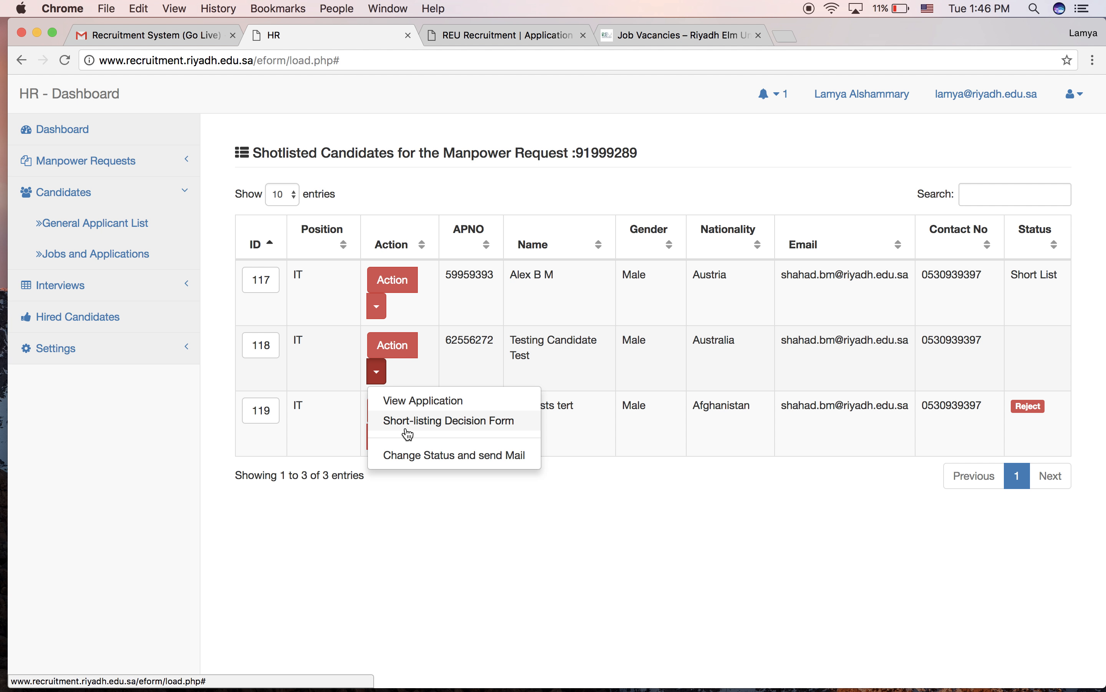
click(447, 421)
scroll(289, 319, down, 12)
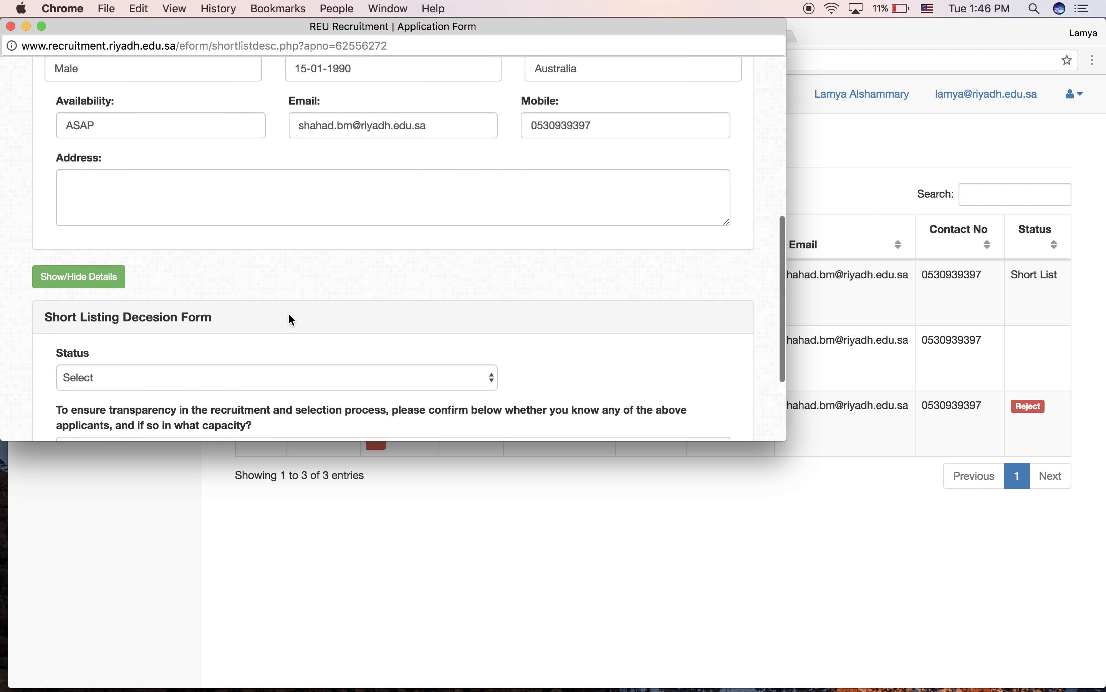
click(202, 247)
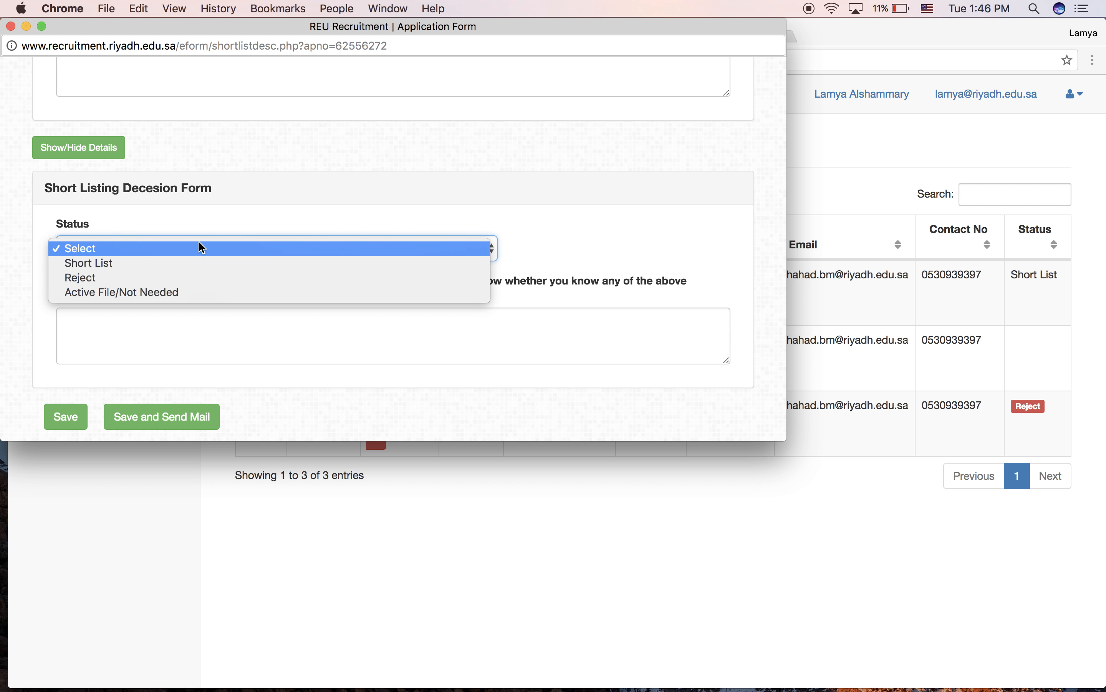
click(182, 262)
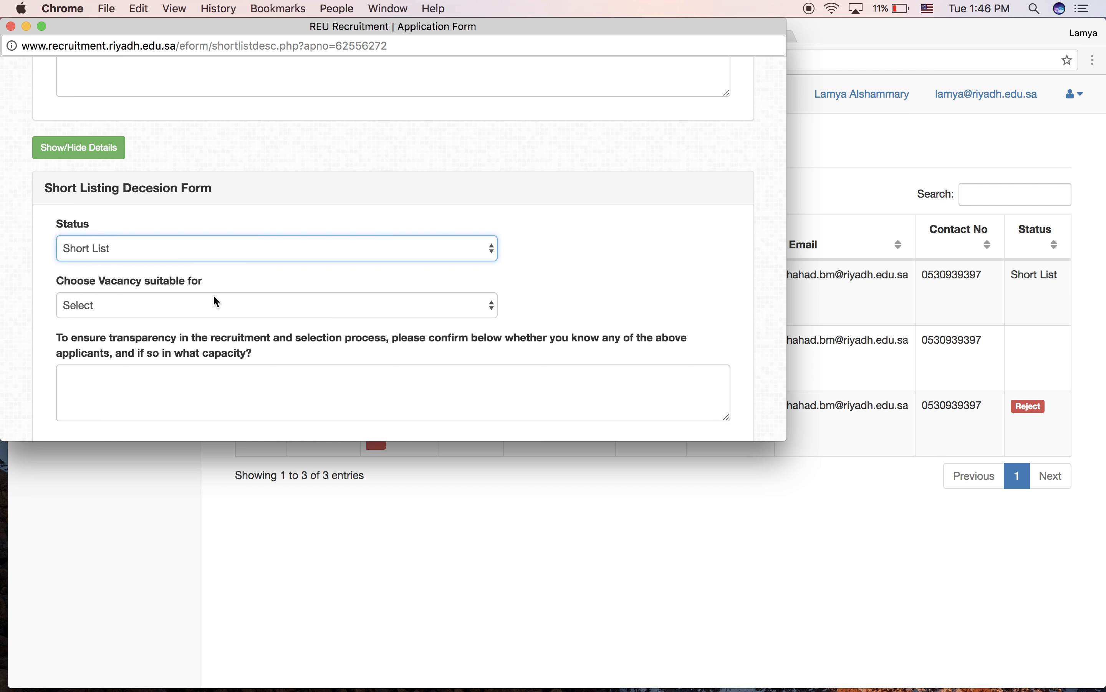
click(211, 297)
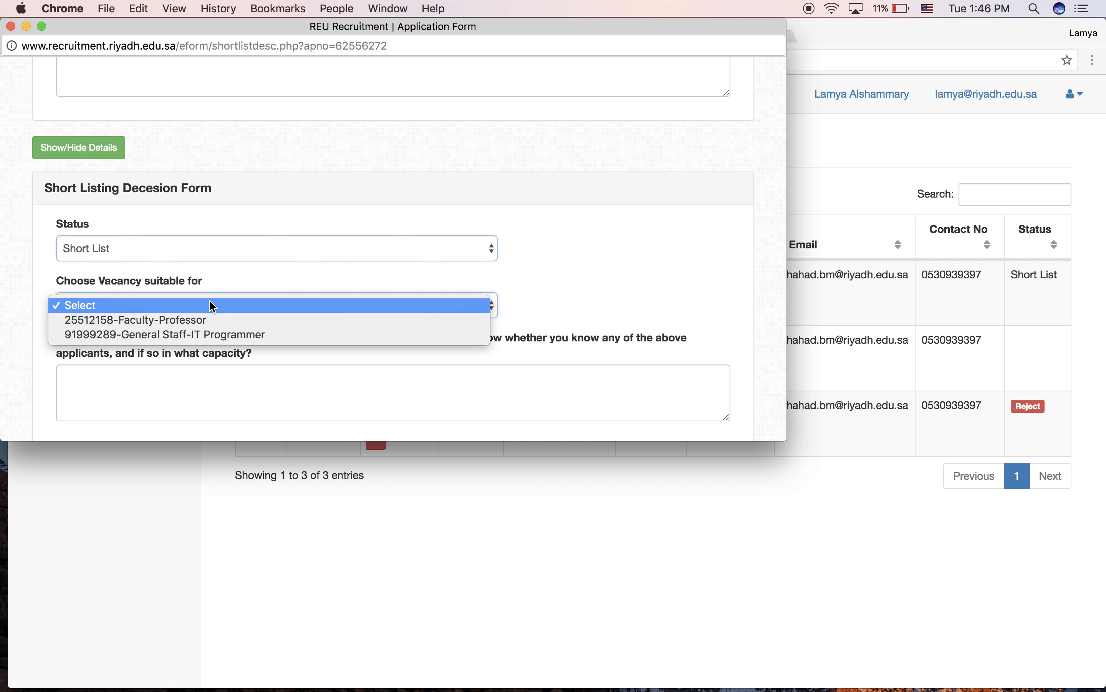
click(217, 236)
click(11, 26)
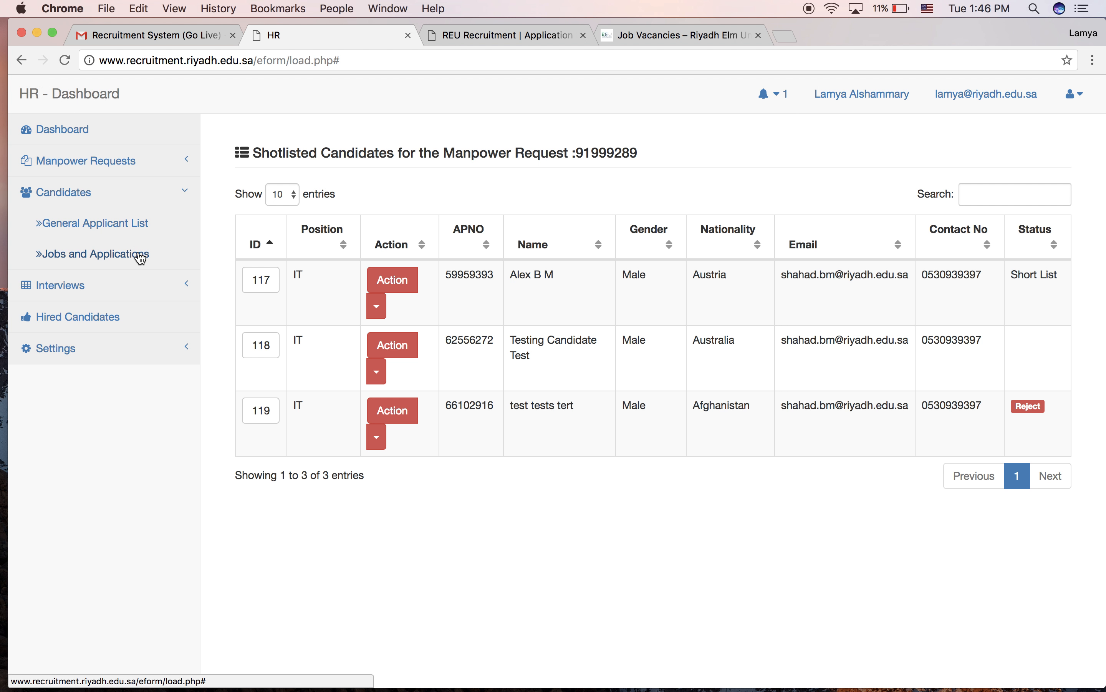
Step: Start creating an interview and choose the General Staff-IT Programmer vacancy for it
click(231, 284)
click(70, 285)
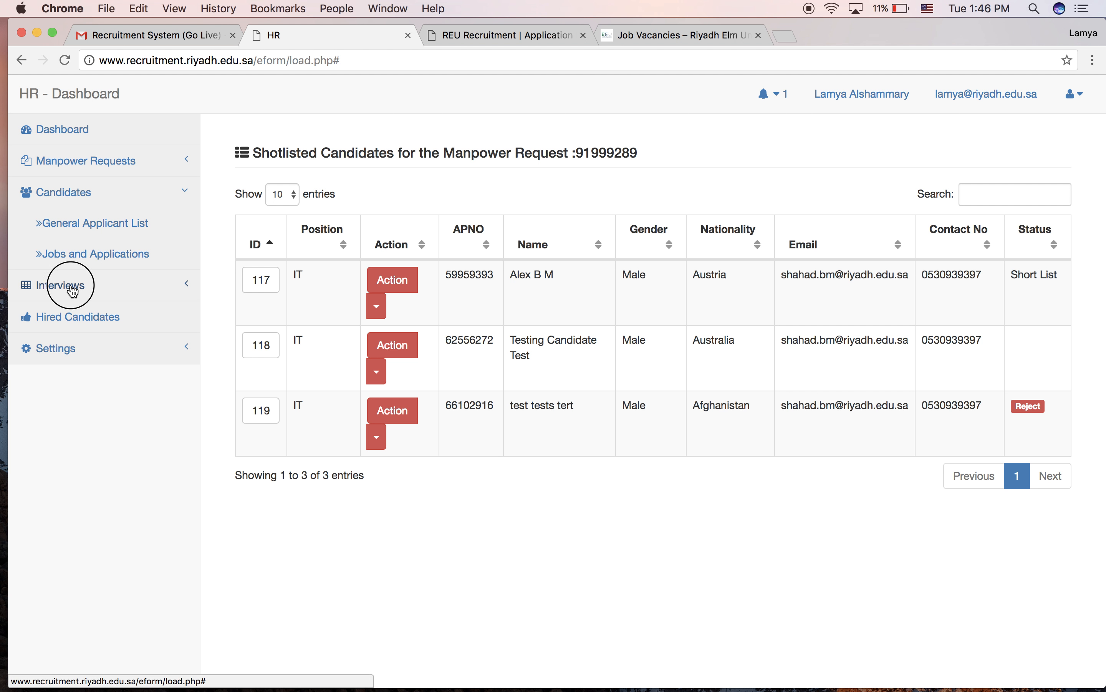
click(82, 255)
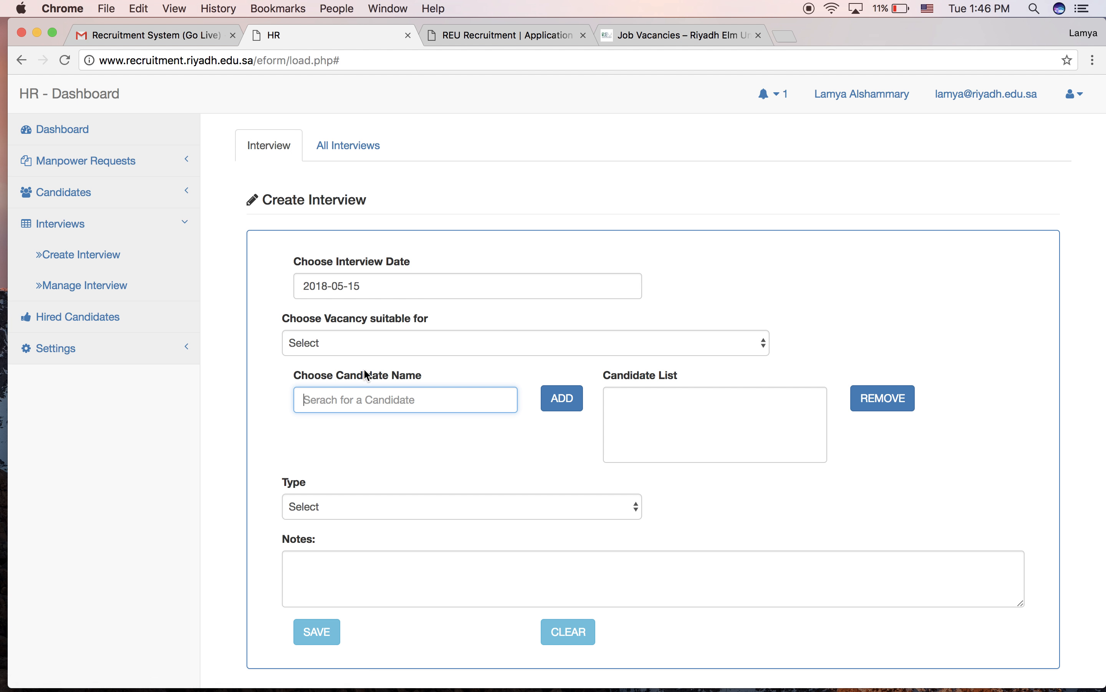
click(377, 348)
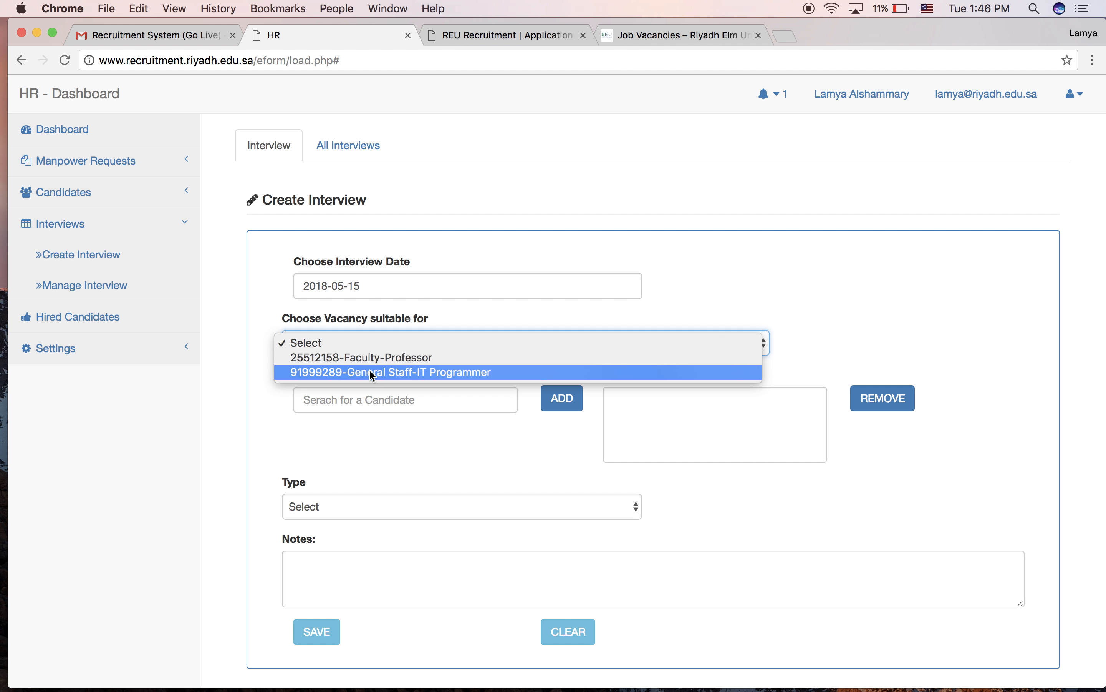
click(372, 372)
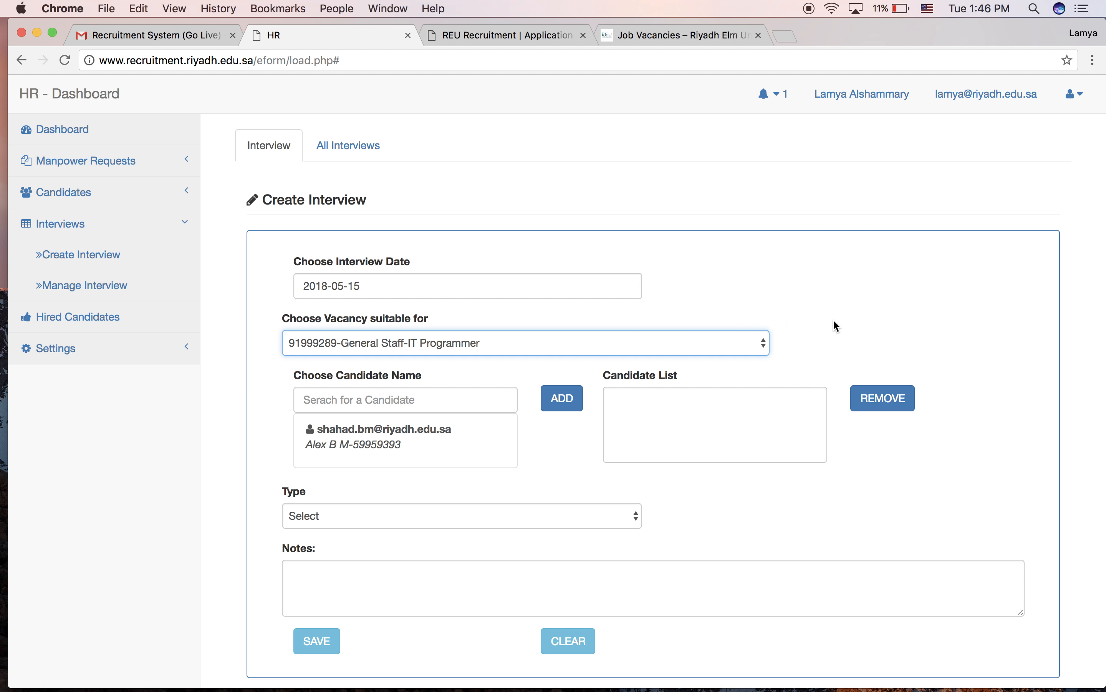
Step: Add the short-listed candidate suggested for the vacancy to the interview's Candidate List
scroll(835, 325, down, 1)
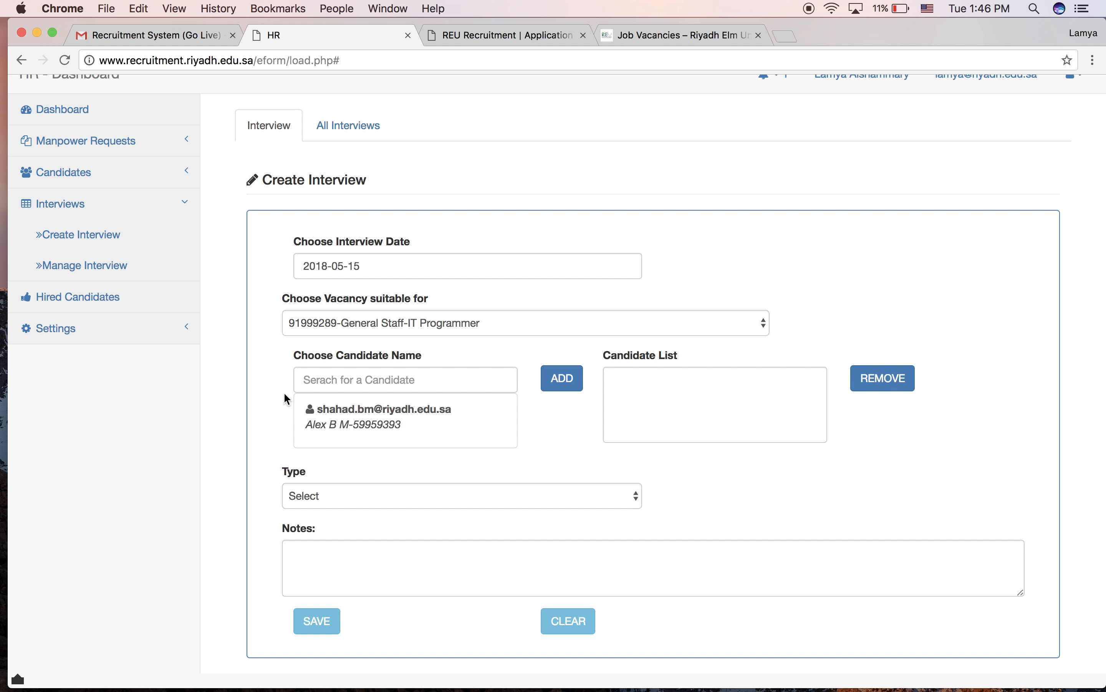
click(359, 418)
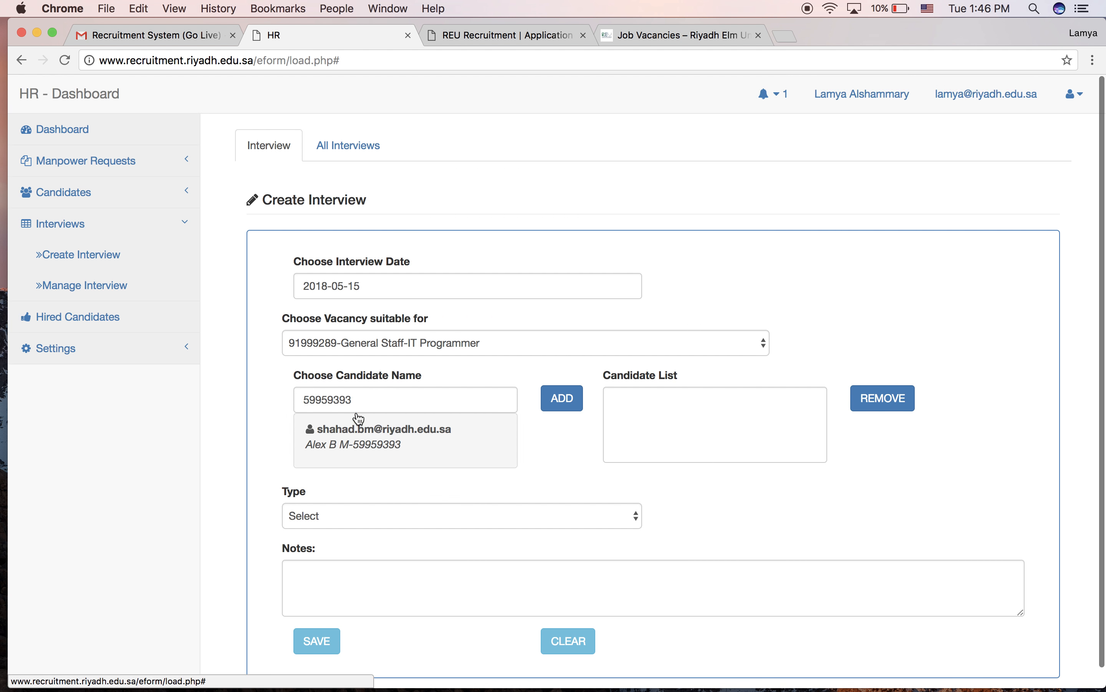
click(567, 402)
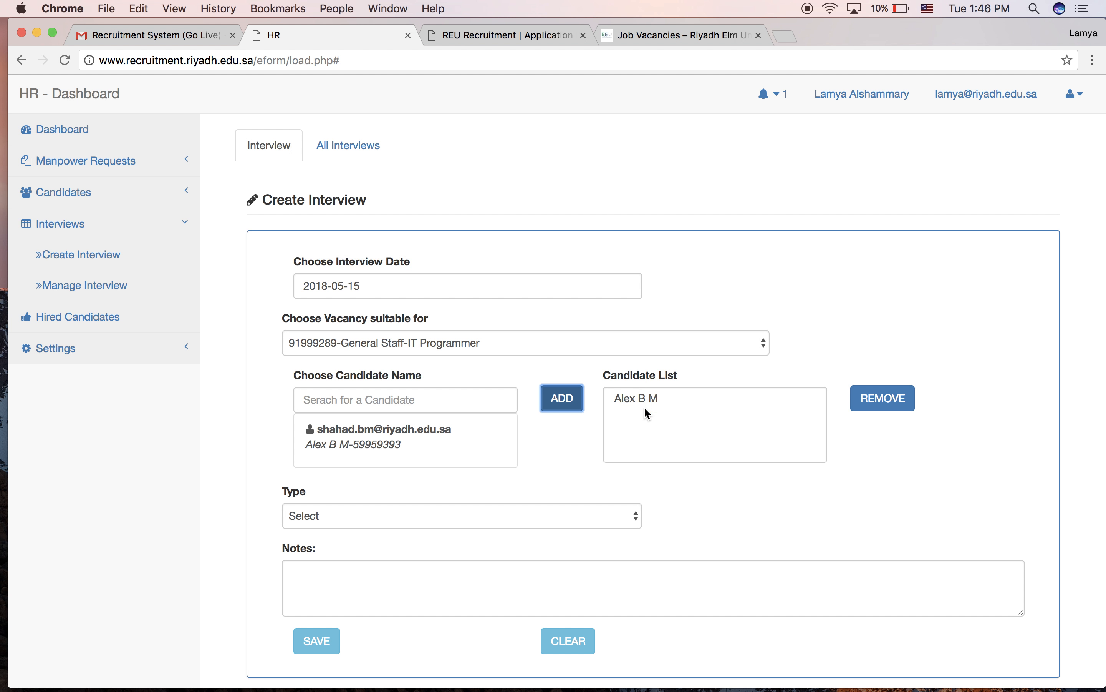
click(878, 467)
Step: Set the interview type to PERSONAL INTERVIEW, enter "test" as its notes, and save the interview
scroll(877, 467, down, 1)
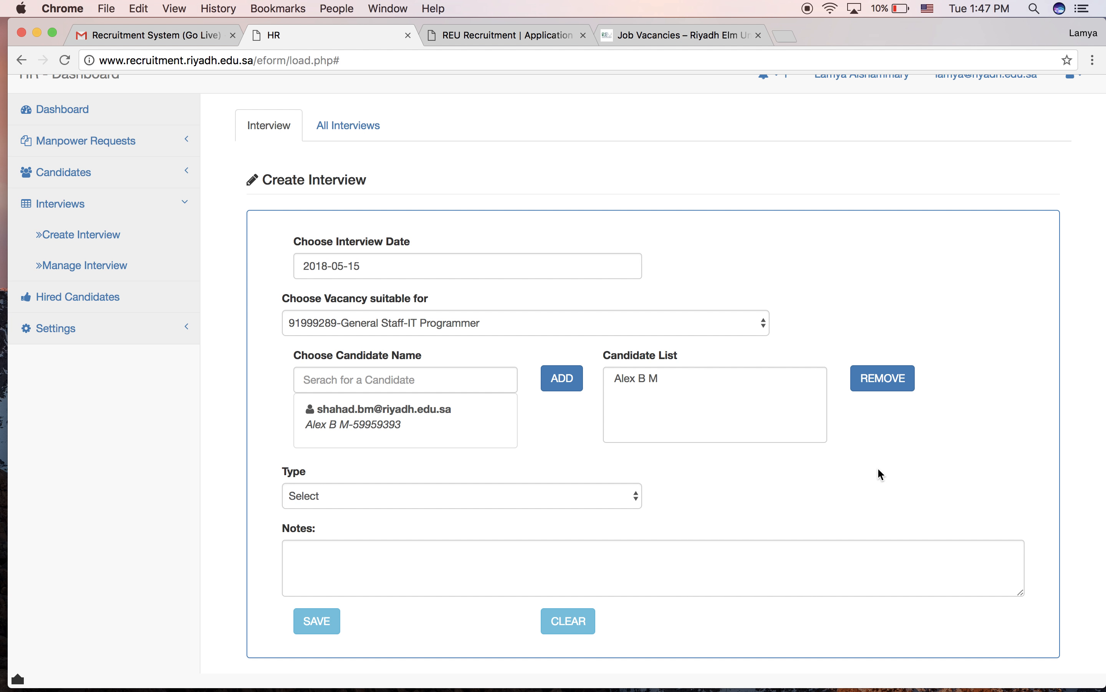
click(578, 497)
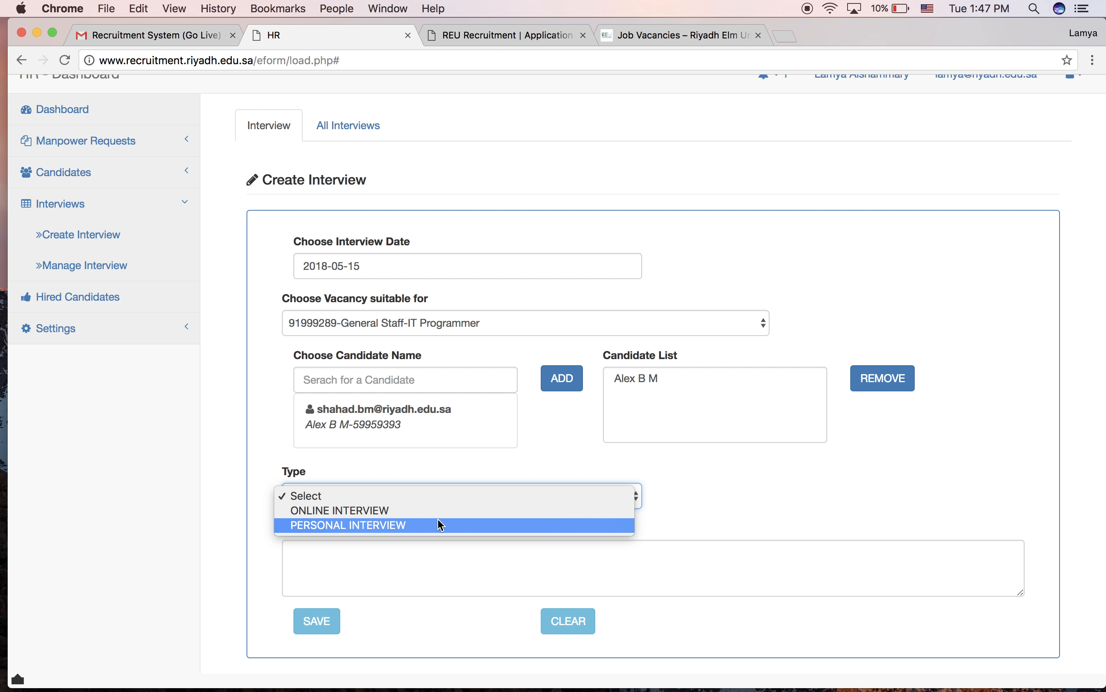
click(391, 525)
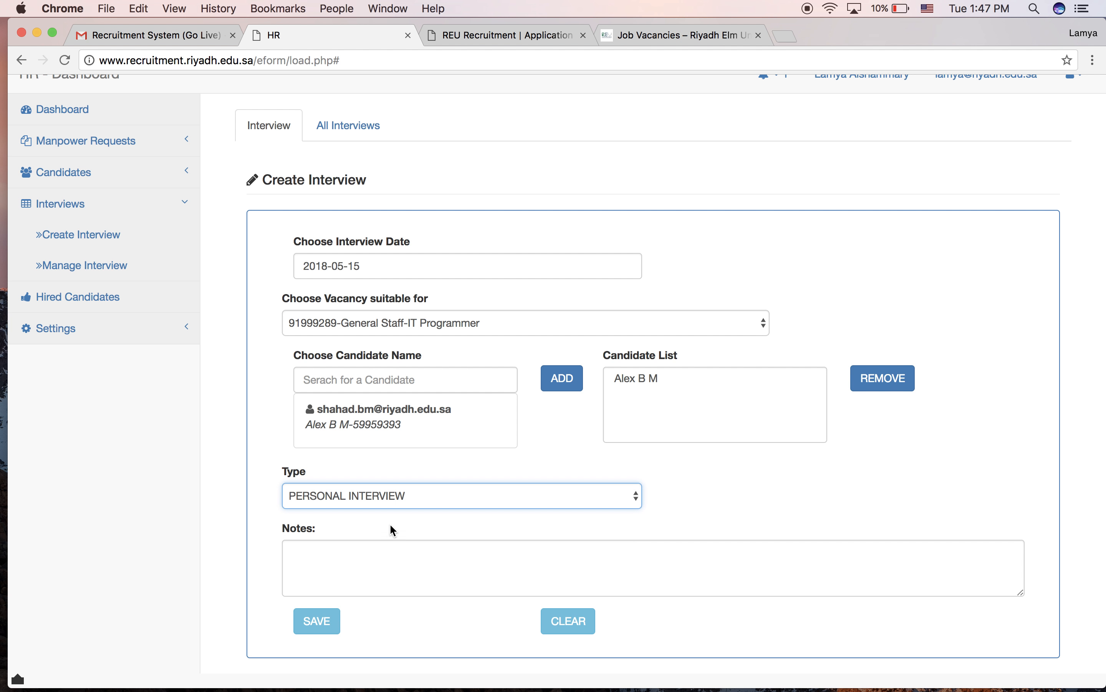
click(356, 553)
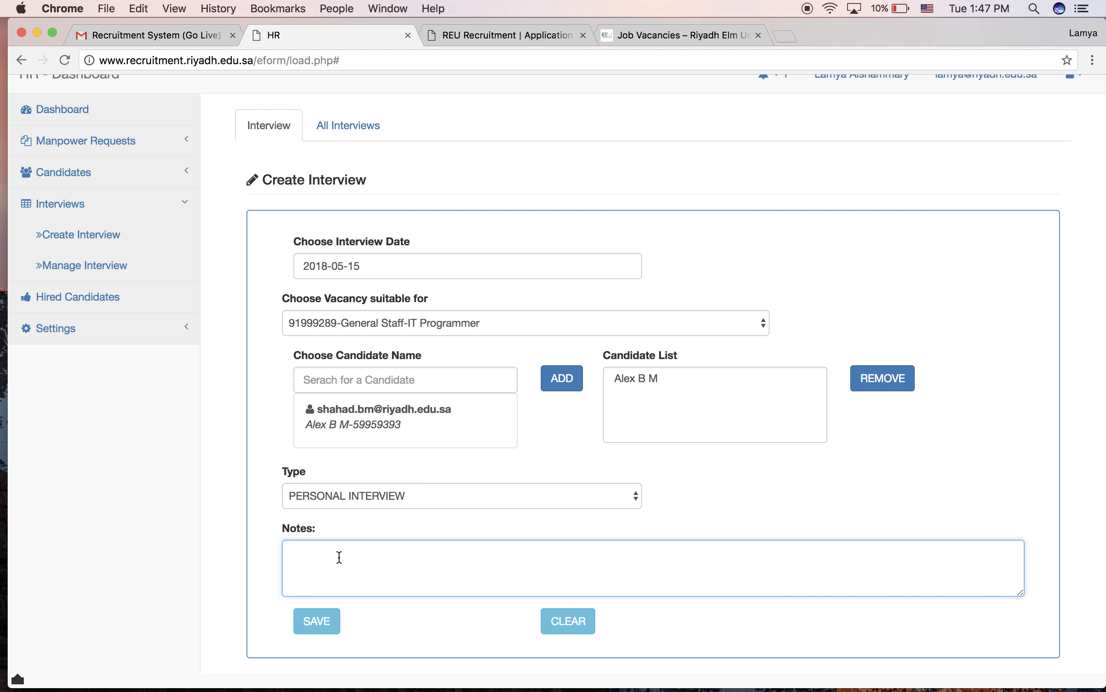
text(test)
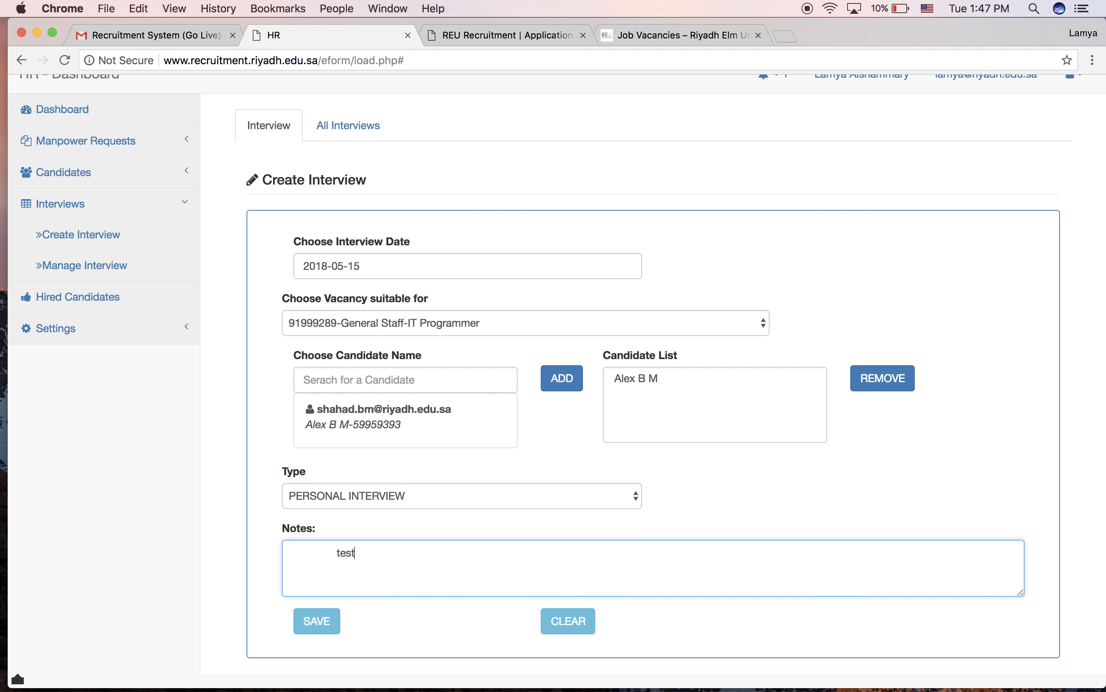
click(318, 626)
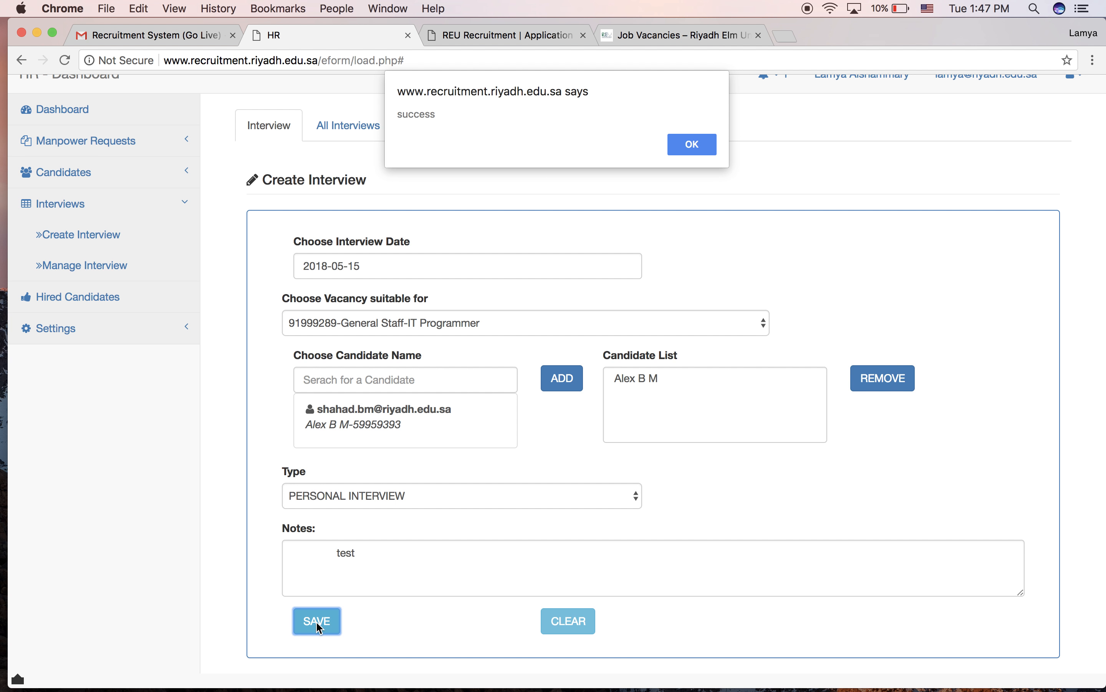
click(691, 151)
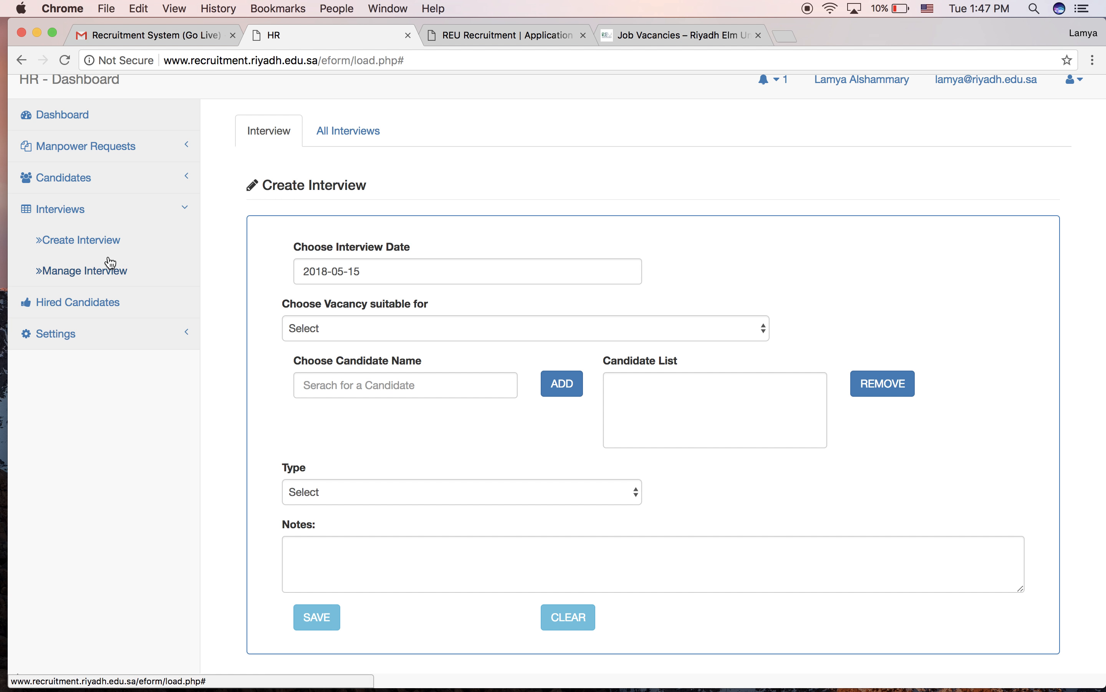
Step: View the candidate list of the 2018-05-15 interview under Manage Interview and open the candidate's Interview Assessment Form at its selection criteria
click(86, 275)
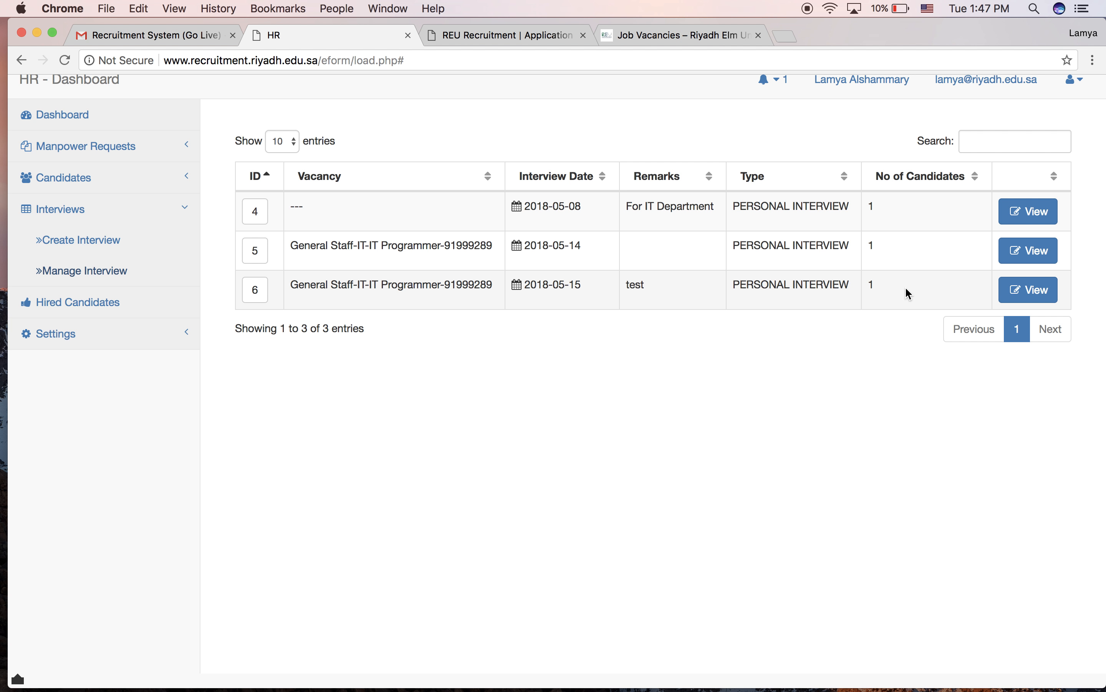
click(1026, 290)
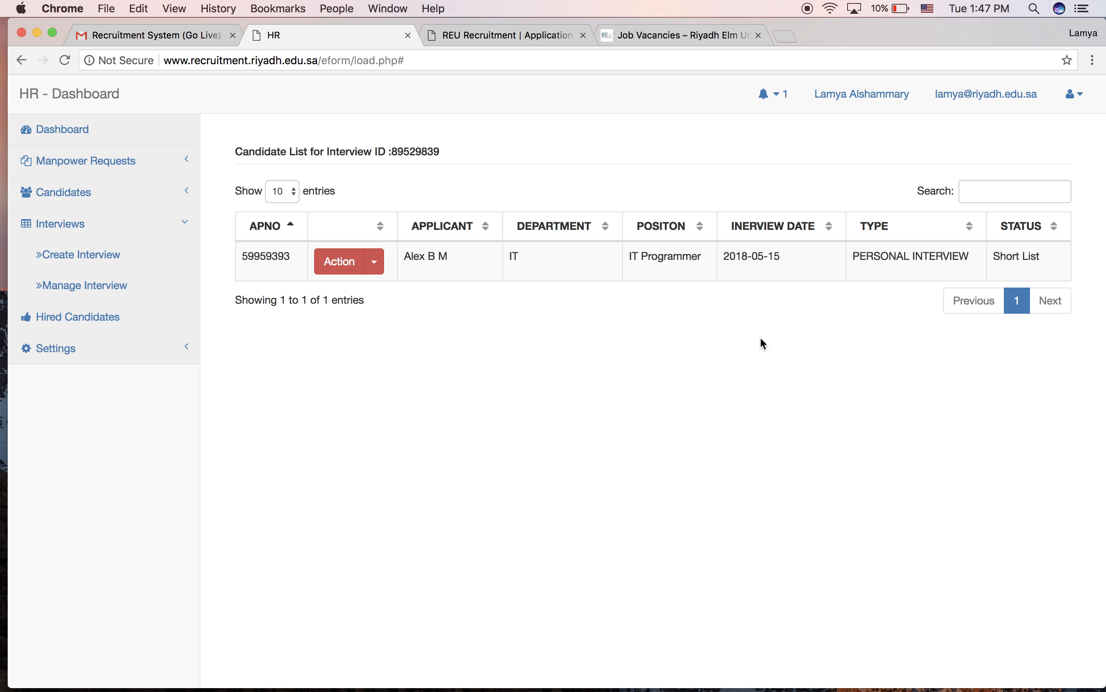
click(374, 263)
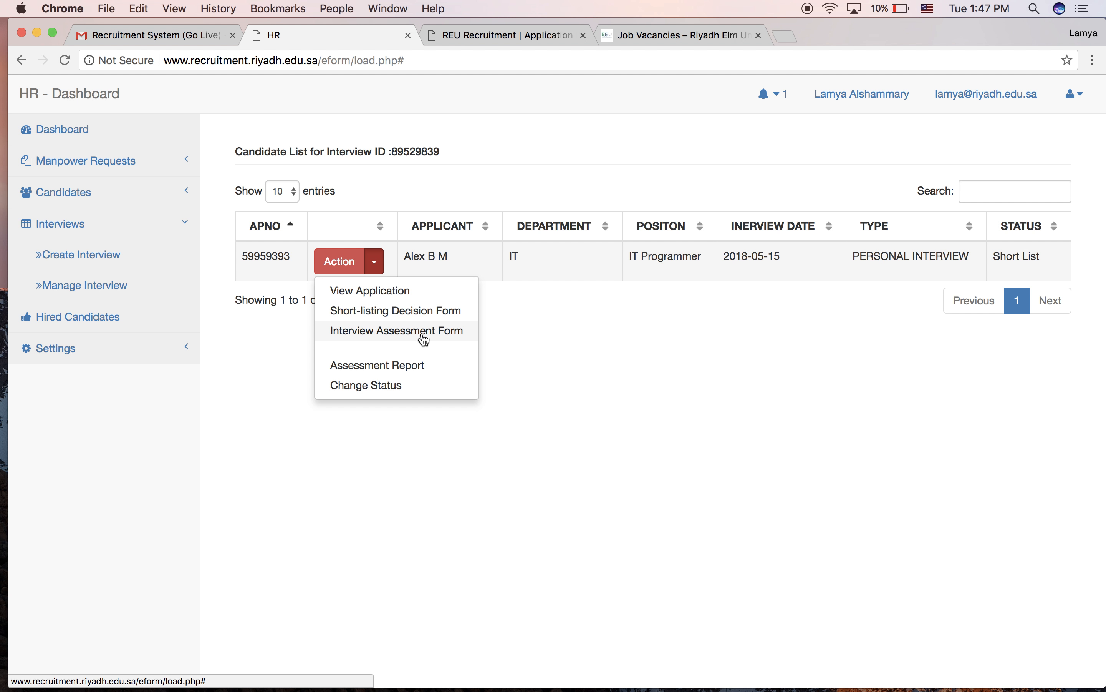
click(444, 331)
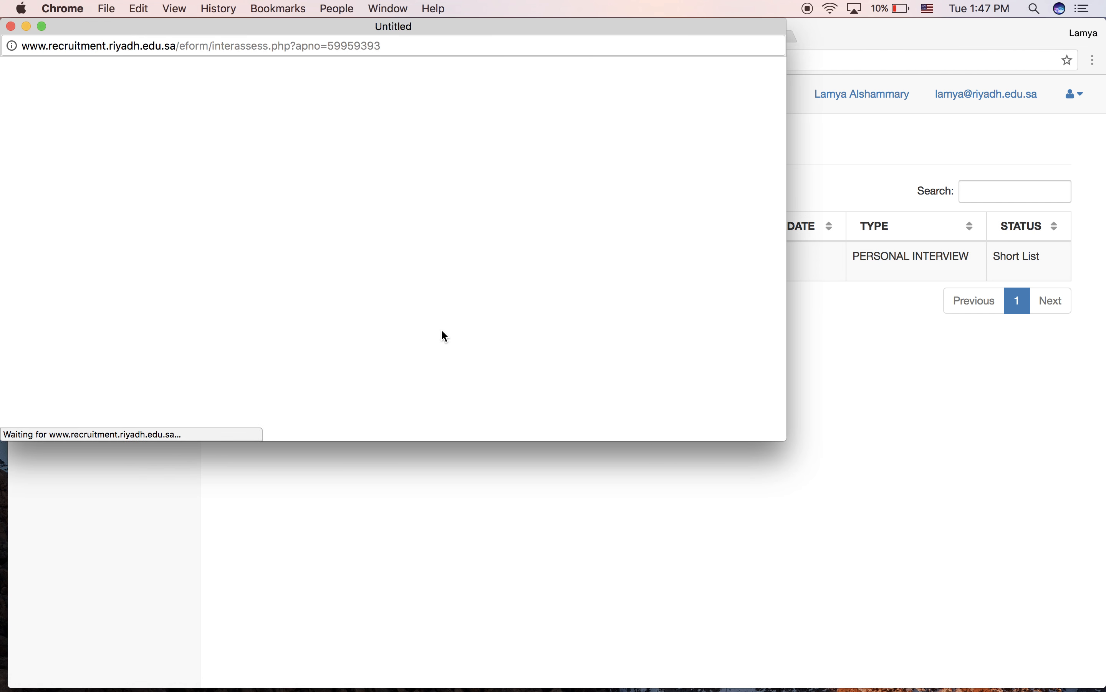
scroll(442, 331, down, 5)
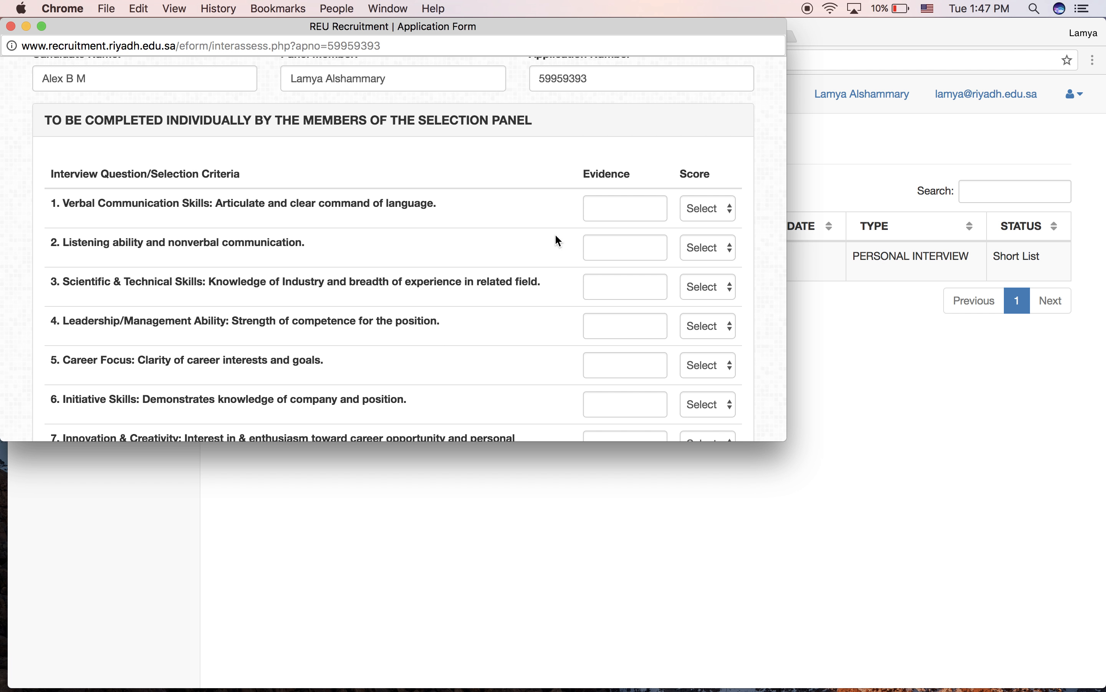
Step: Score verbal communication as Satisfactory and listening ability as Unsatisfactory, review the remaining criteria, and close the assessment form without saving
click(626, 214)
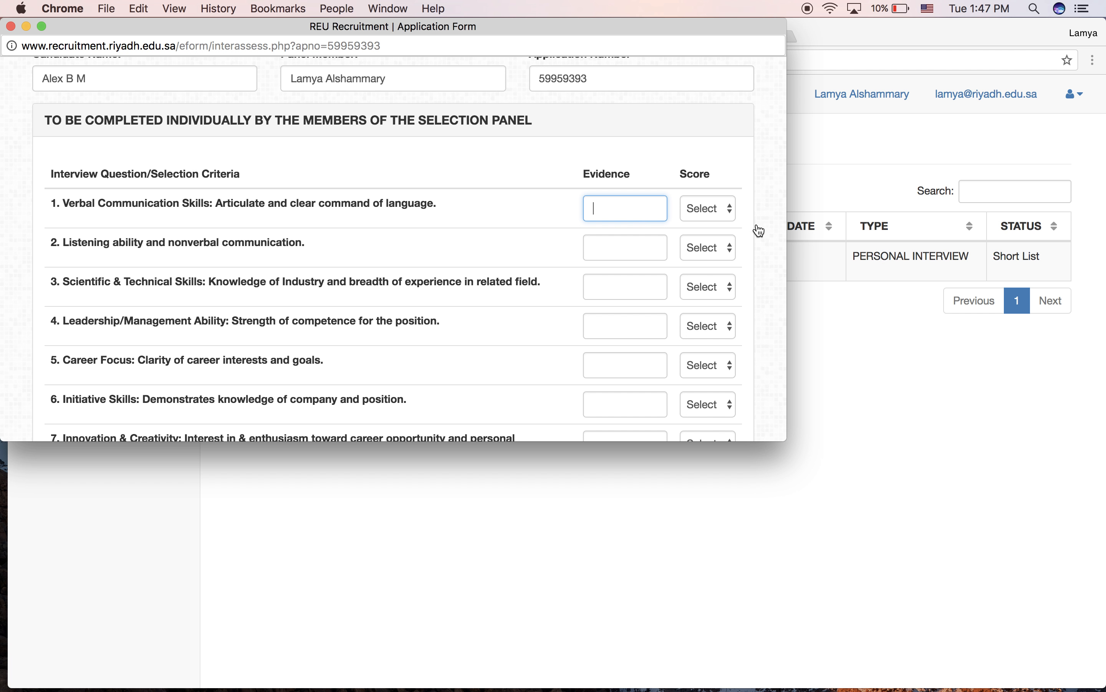
click(725, 209)
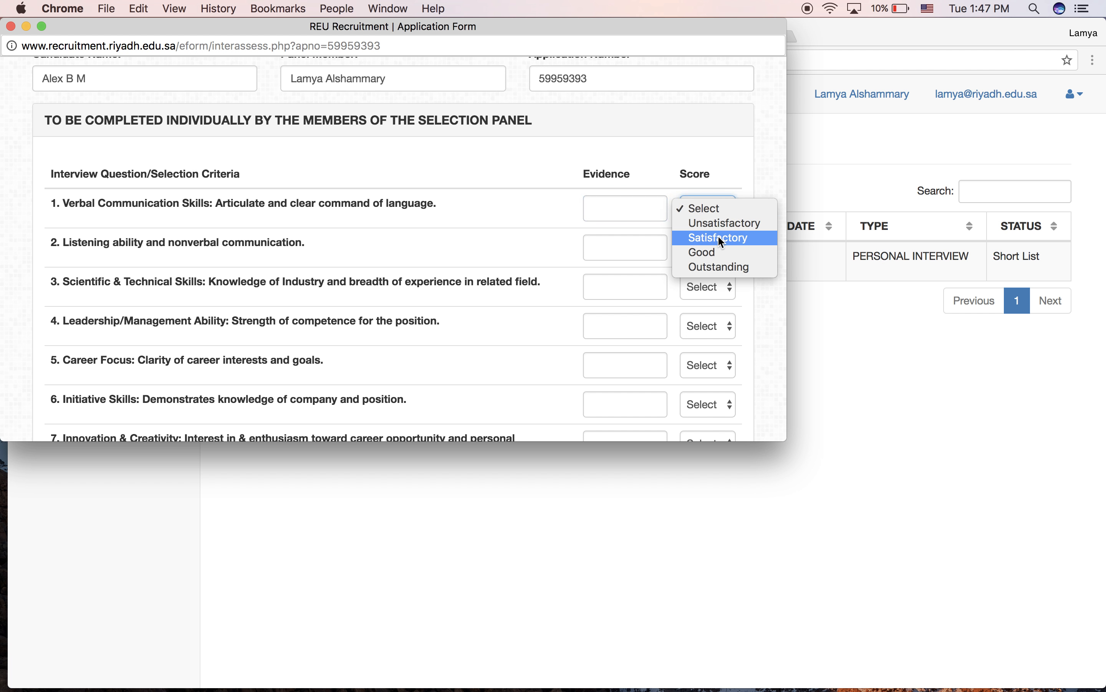
click(718, 236)
click(717, 219)
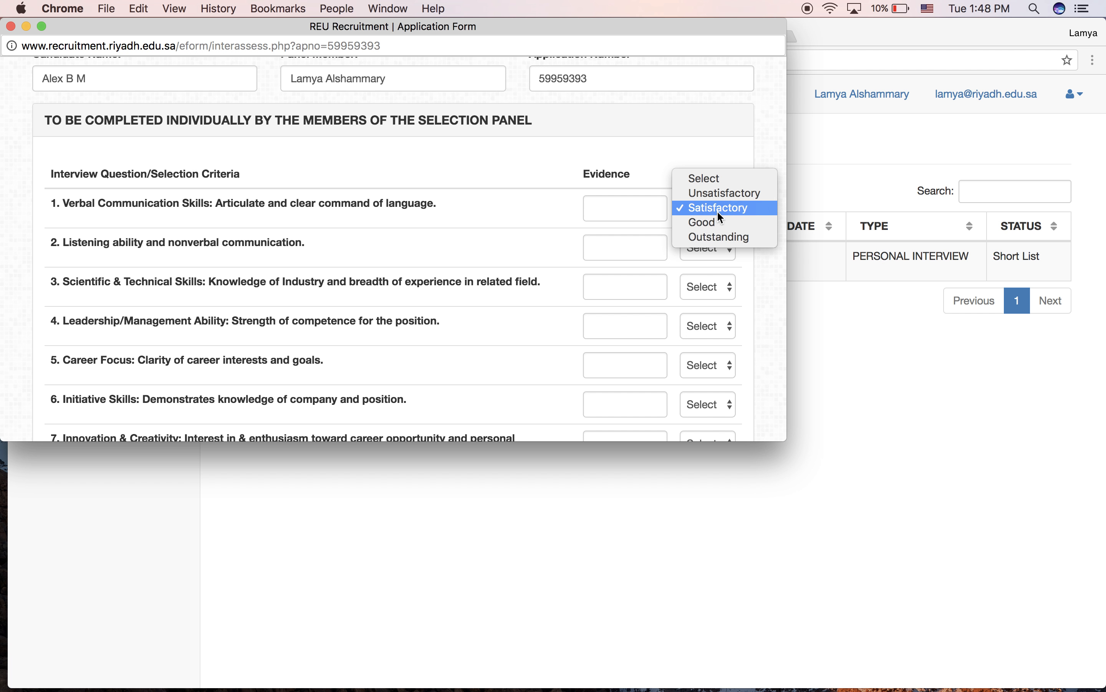
click(719, 212)
click(610, 206)
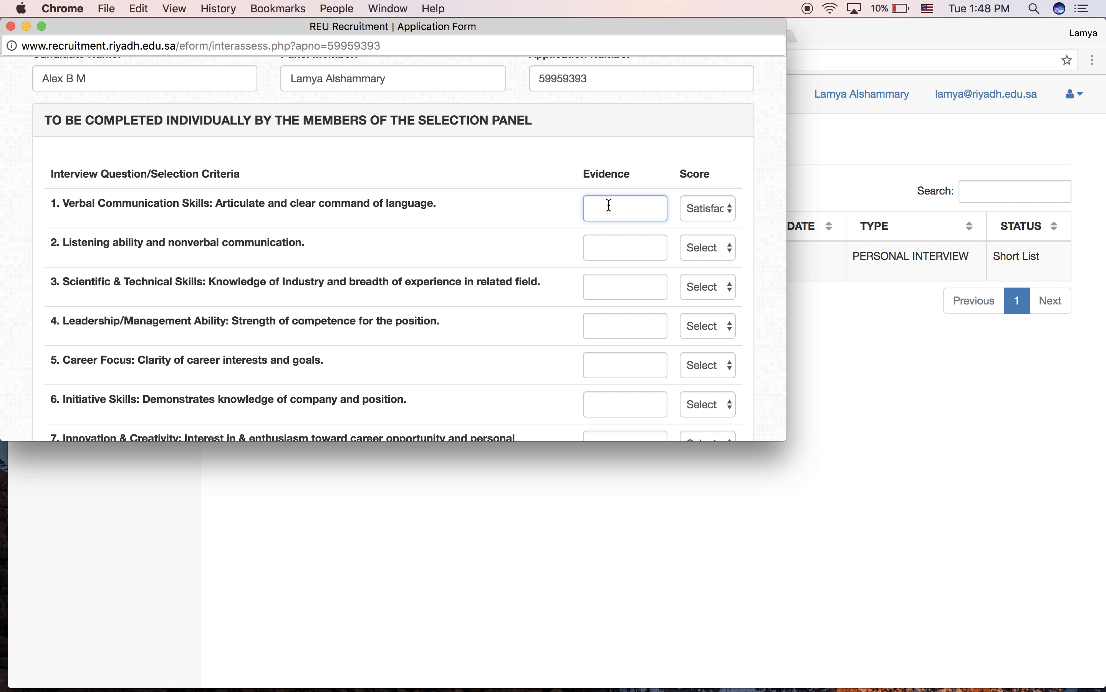
click(703, 248)
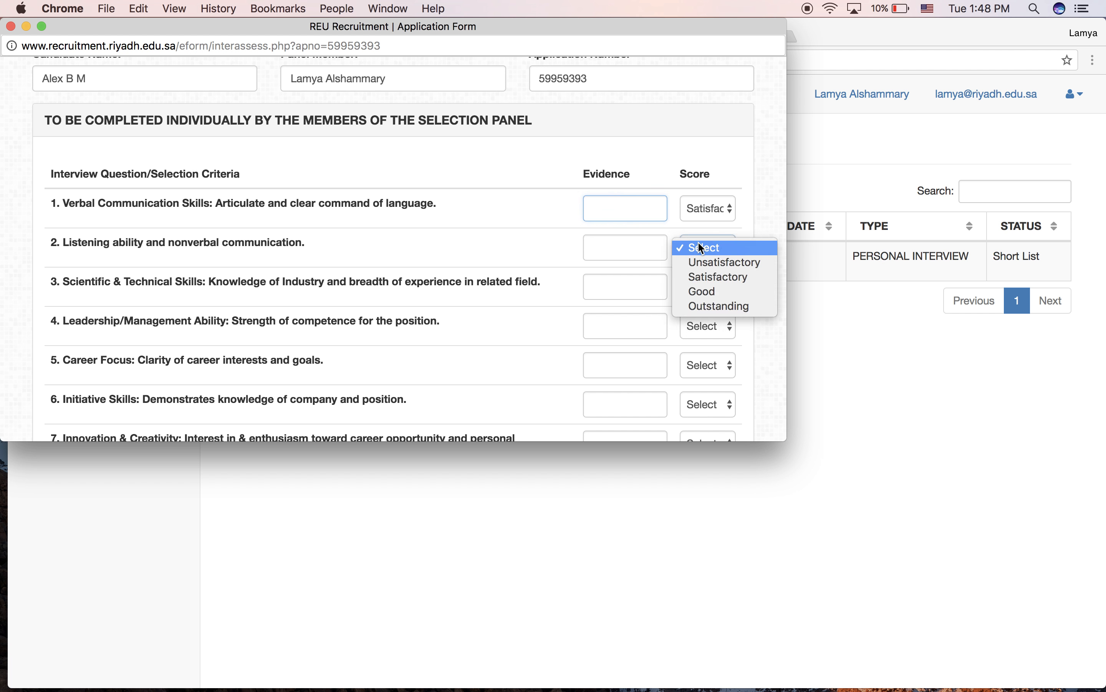
click(722, 262)
scroll(527, 254, down, 6)
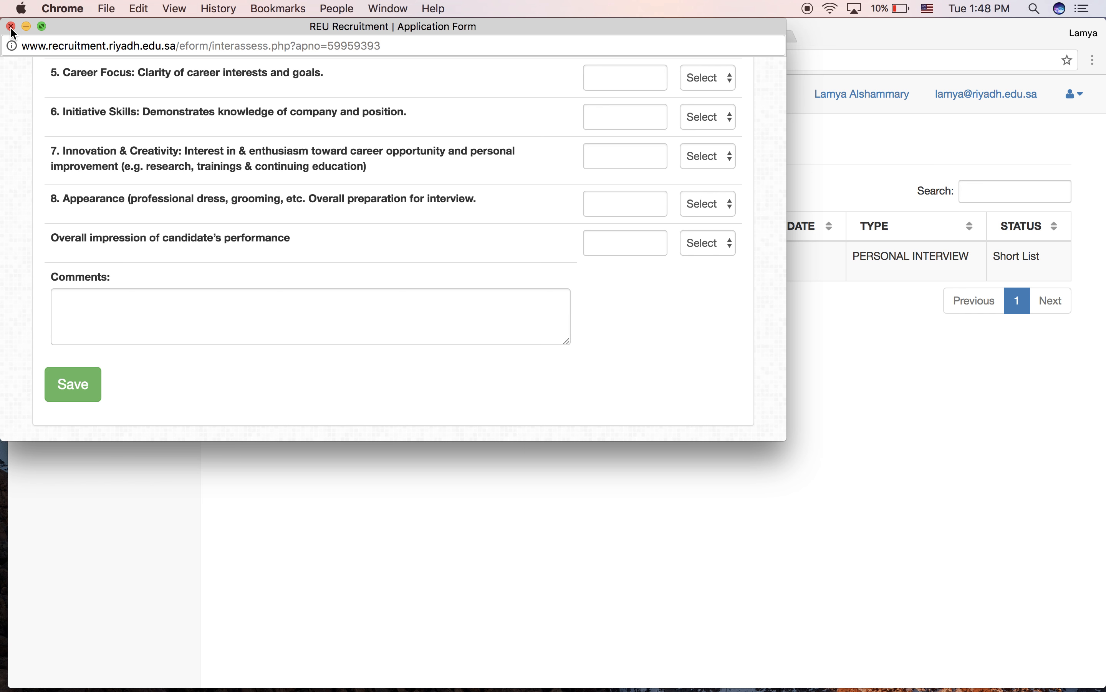
click(11, 26)
Step: View the candidate's Assessment Report with the panel evaluation, and close it
click(375, 261)
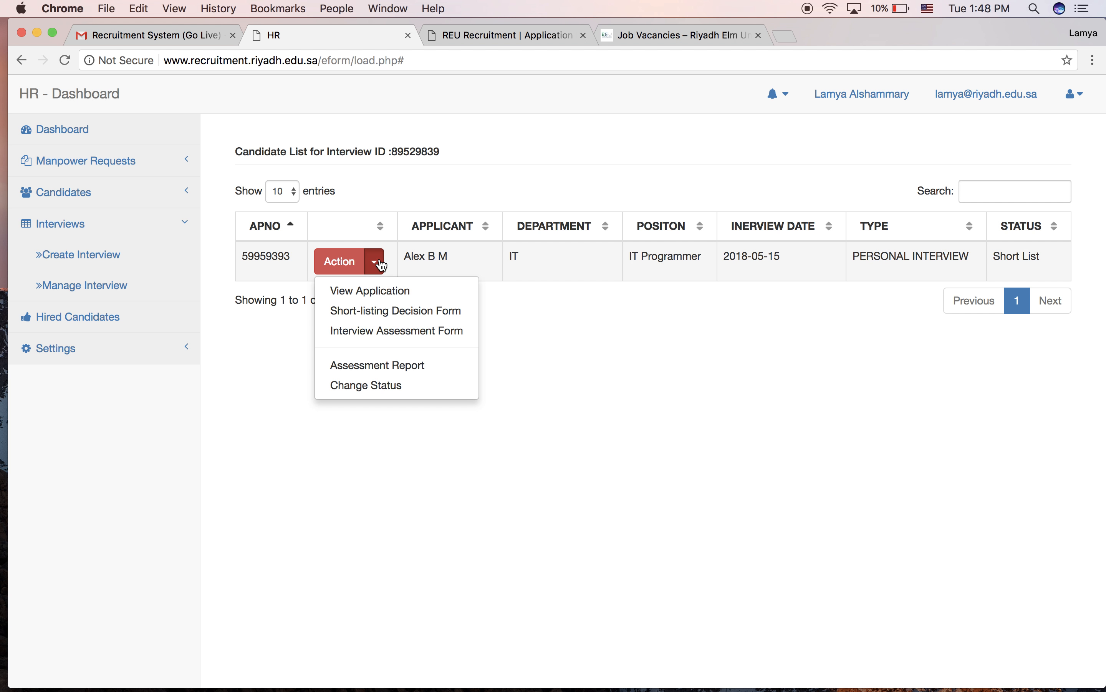
click(377, 365)
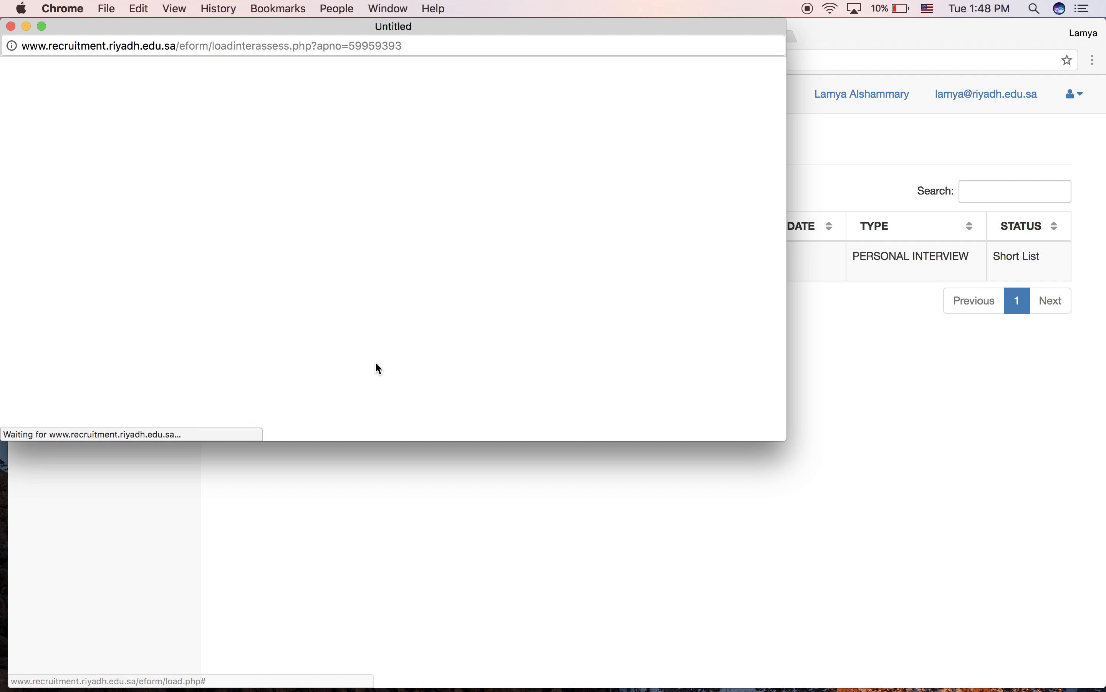
scroll(378, 367, down, 1)
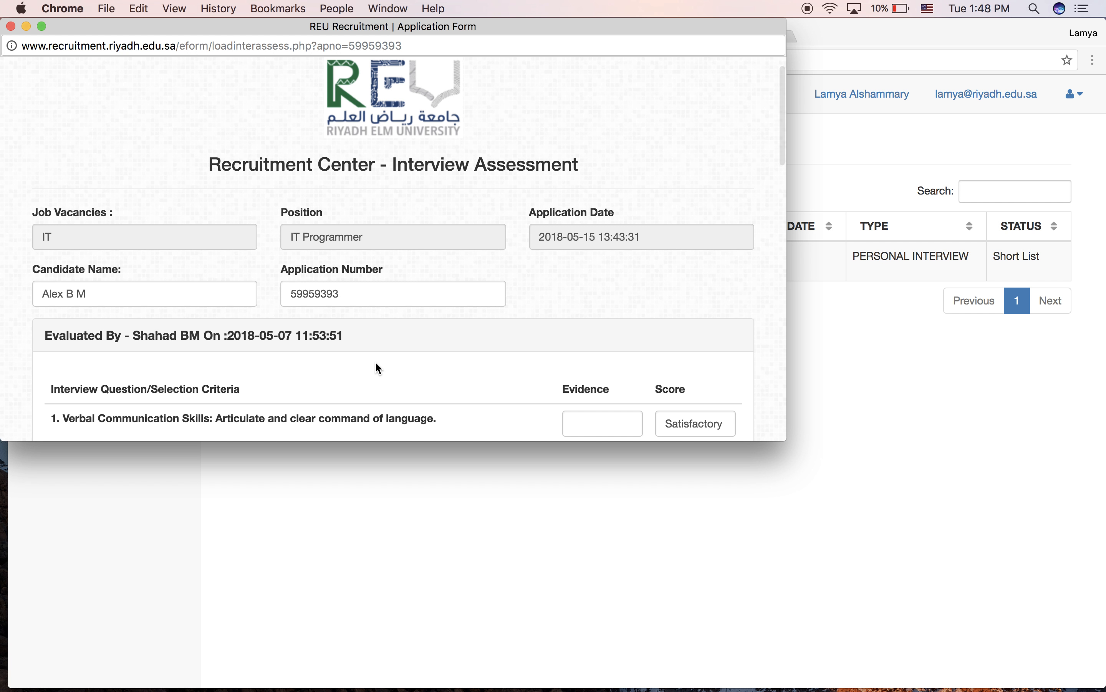
click(12, 26)
Step: Try the statuses Under Review and Hired in the candidate's Change Application Status form, and close it without saving
click(375, 265)
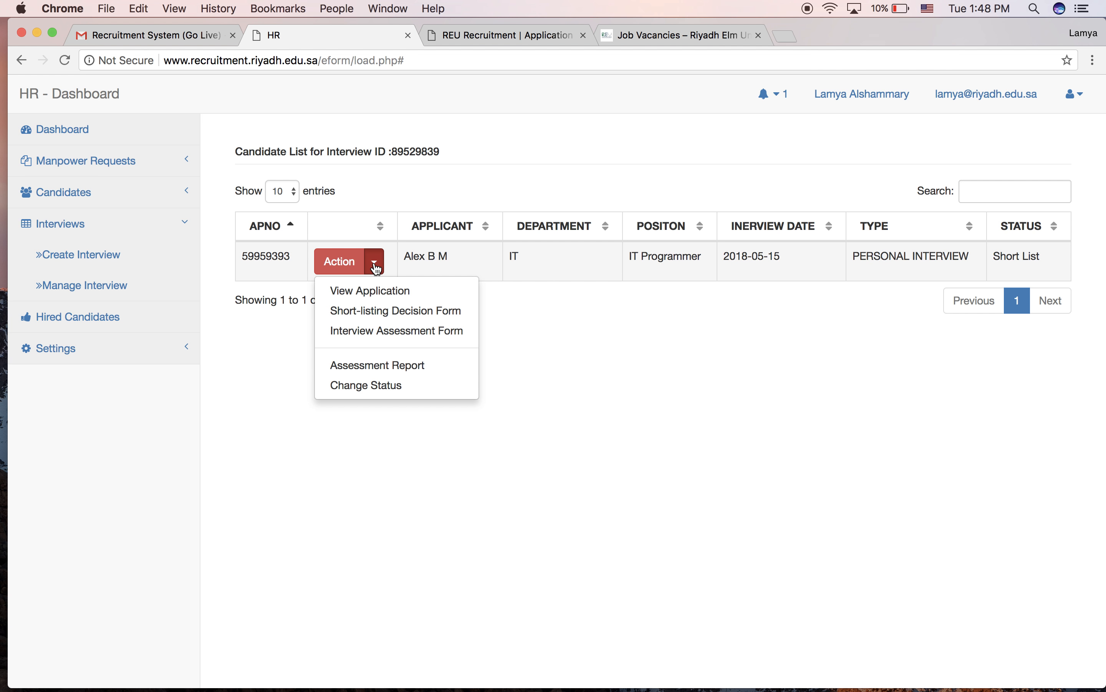
click(413, 389)
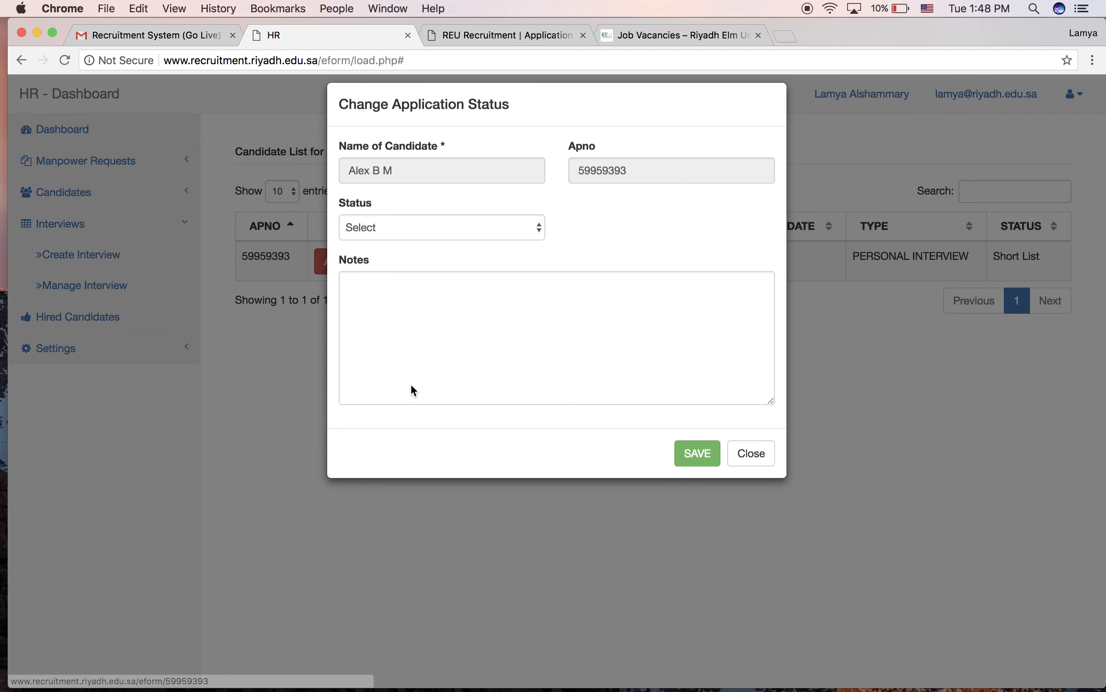
click(432, 242)
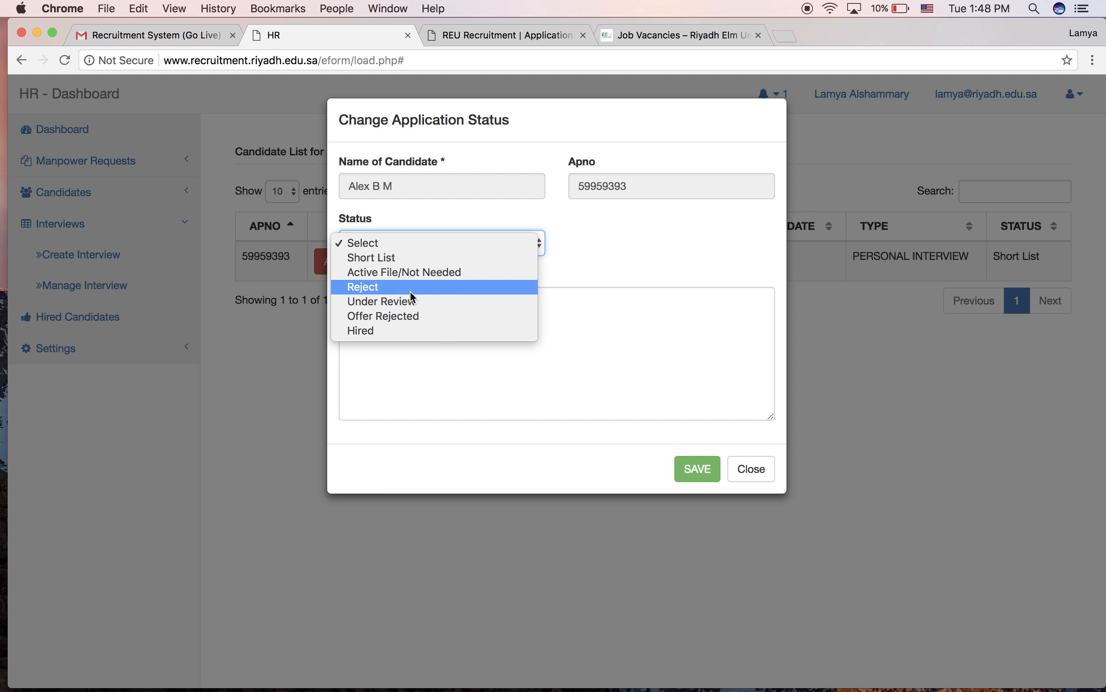
click(397, 300)
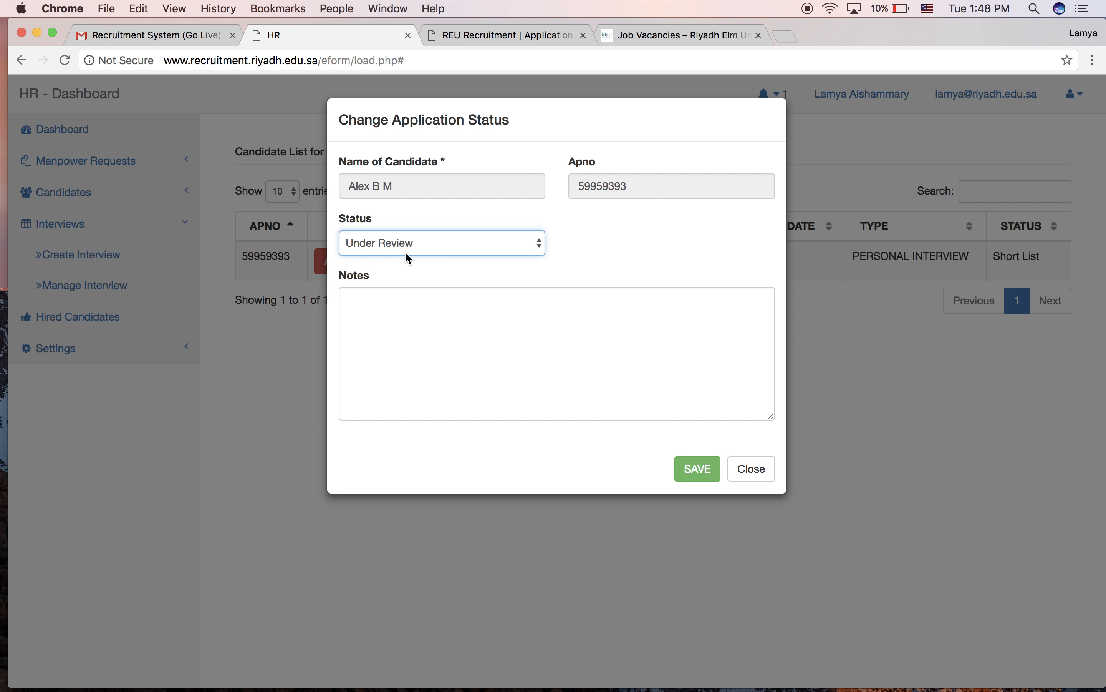
click(380, 334)
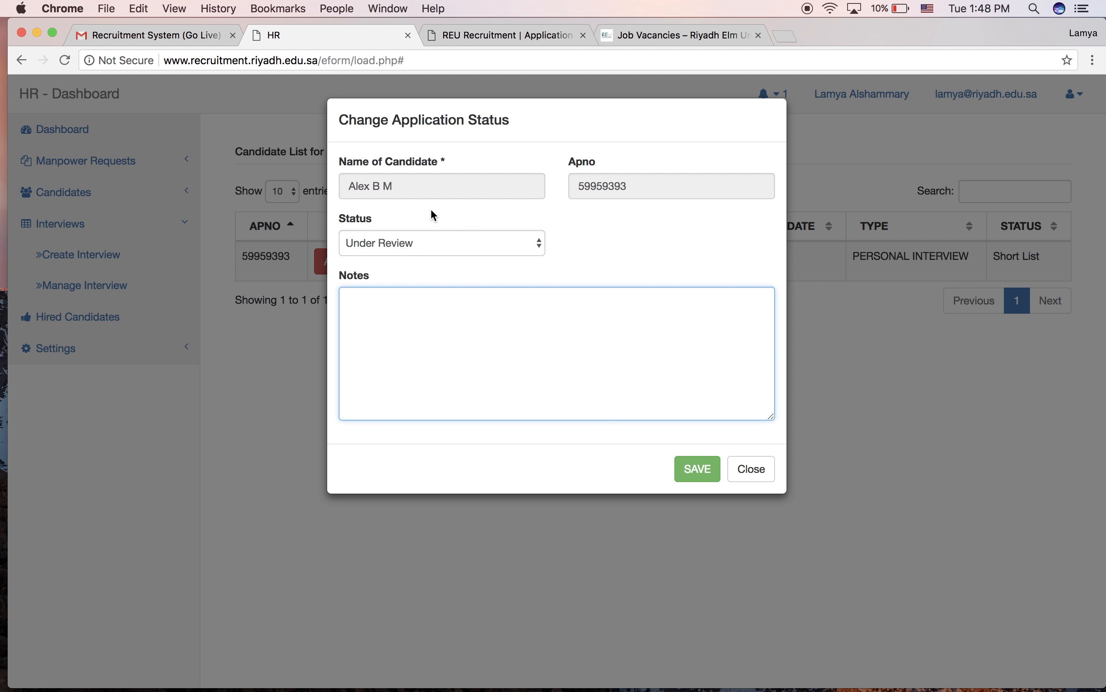
click(406, 250)
click(392, 274)
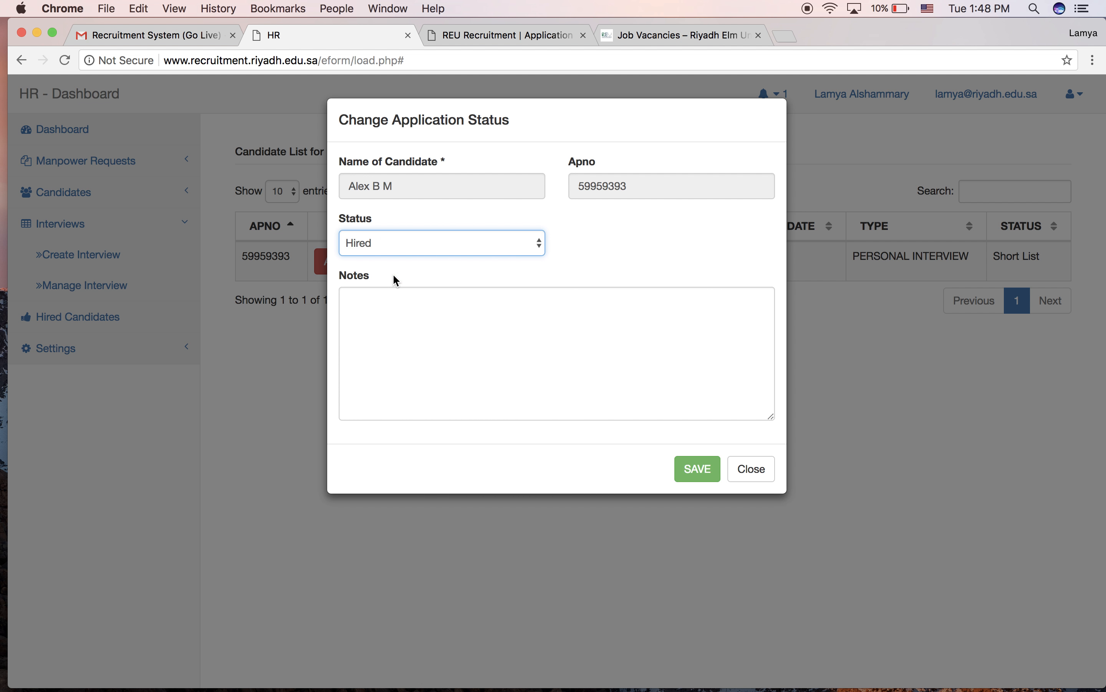
click(351, 328)
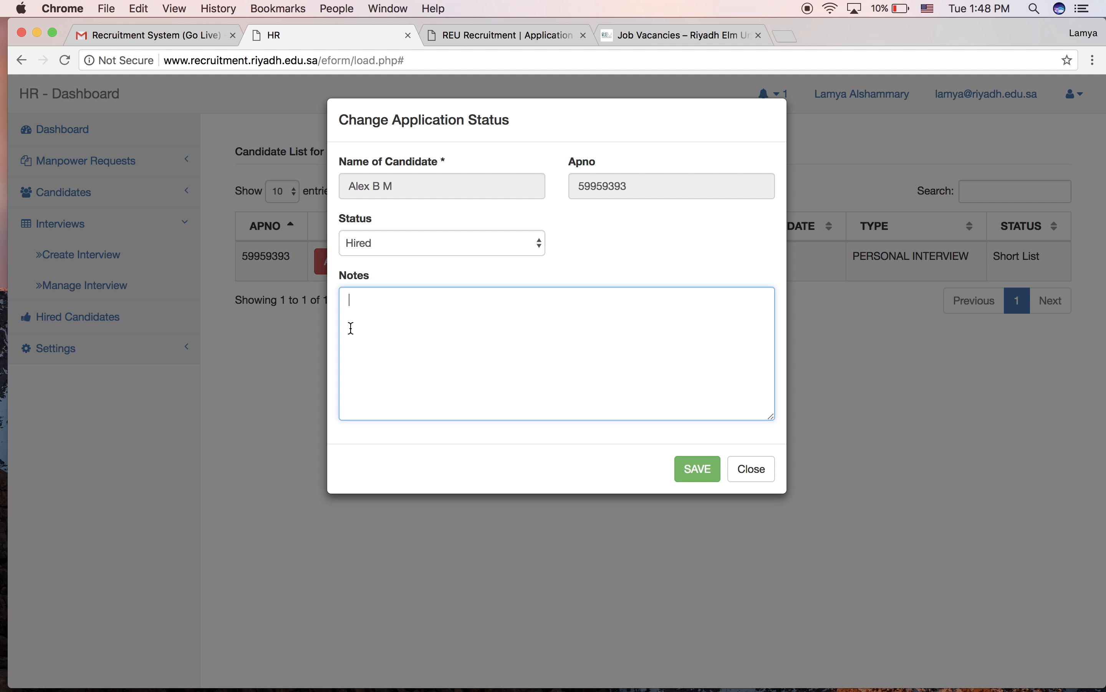
click(755, 473)
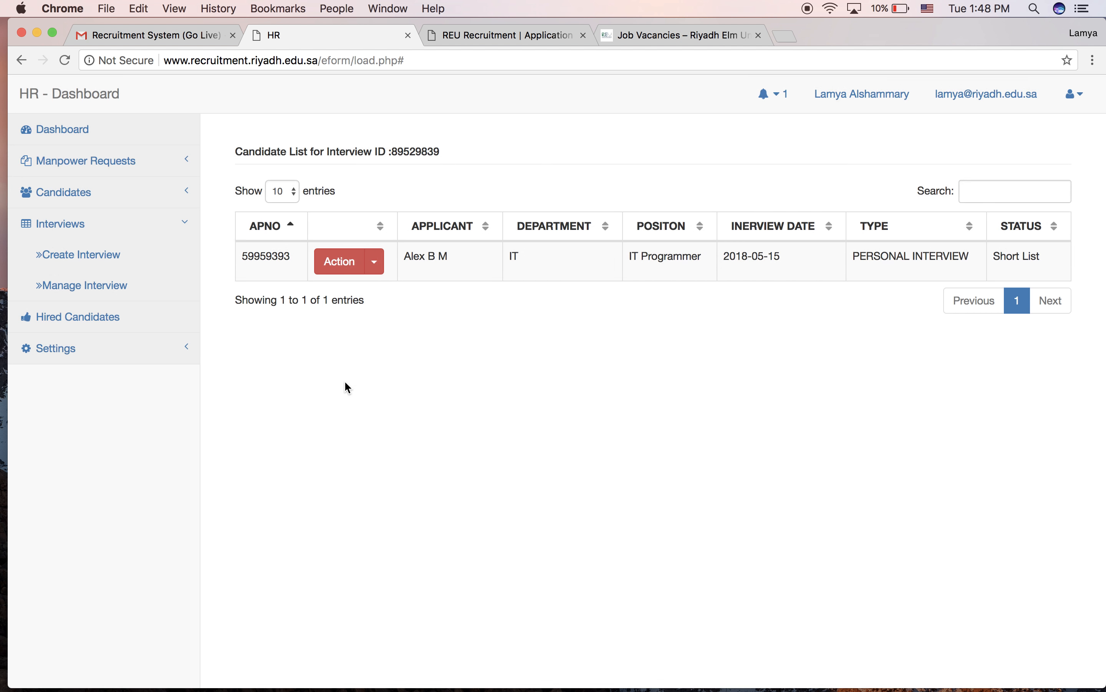
Step: Reopen the candidate's status change, switch the status to Reject and back to Hired, and close the form without saving
click(374, 261)
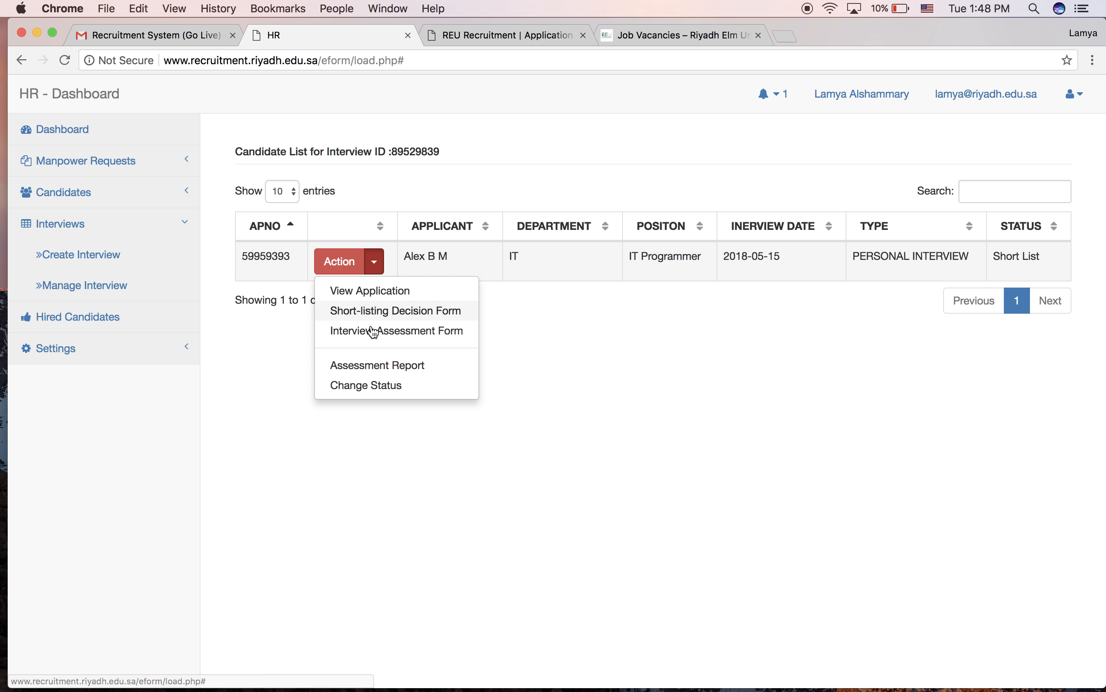
click(362, 392)
click(424, 250)
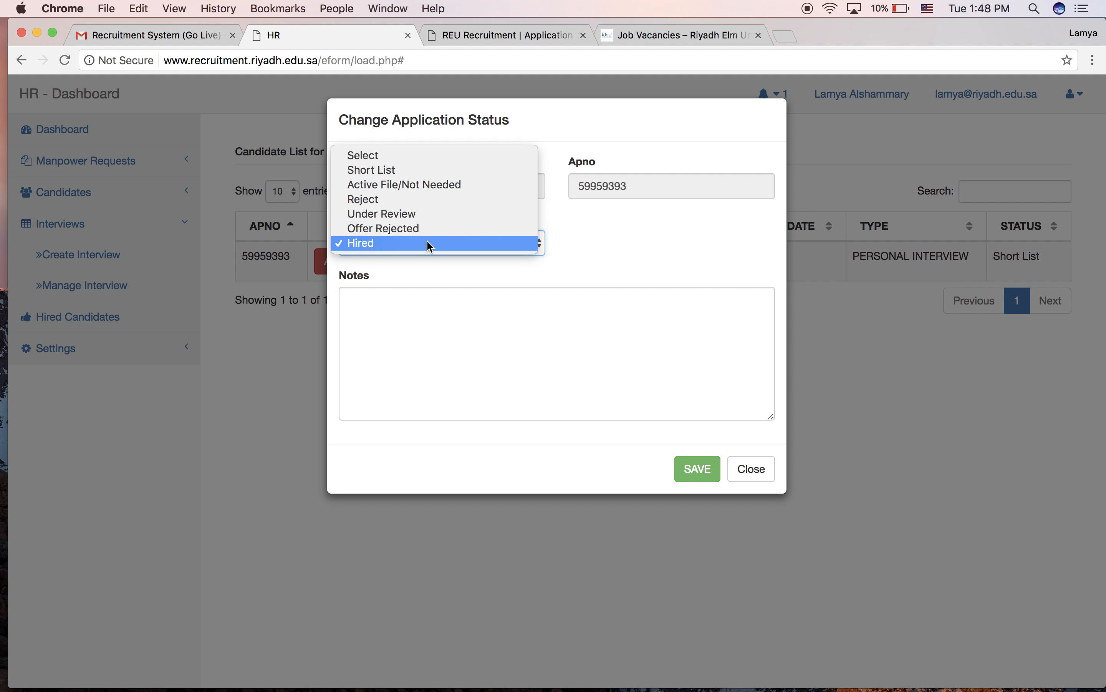
click(428, 199)
click(421, 241)
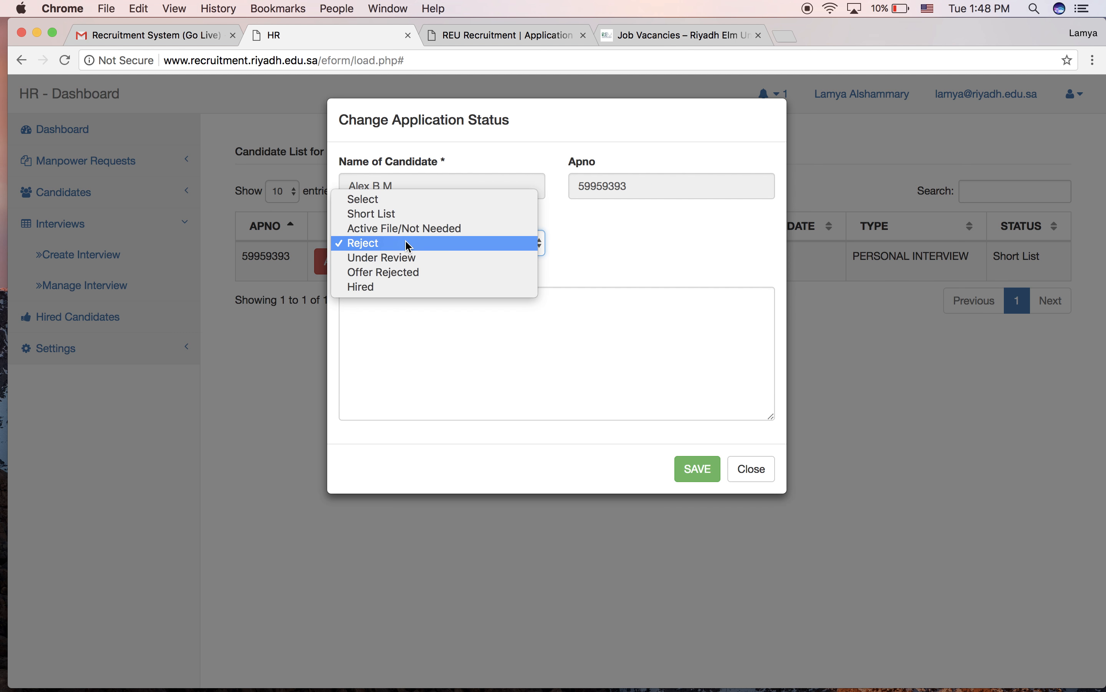
click(392, 287)
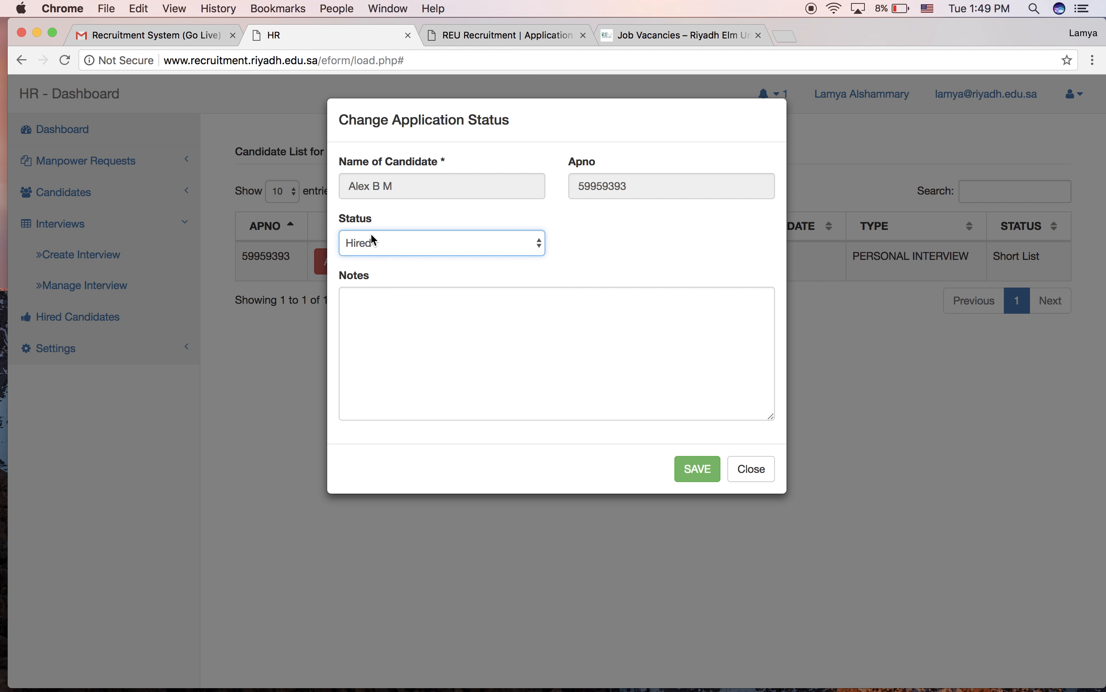
click(752, 468)
Step: Open the Hired Candidates page and examine the columns of the Hired Applicant List
click(92, 317)
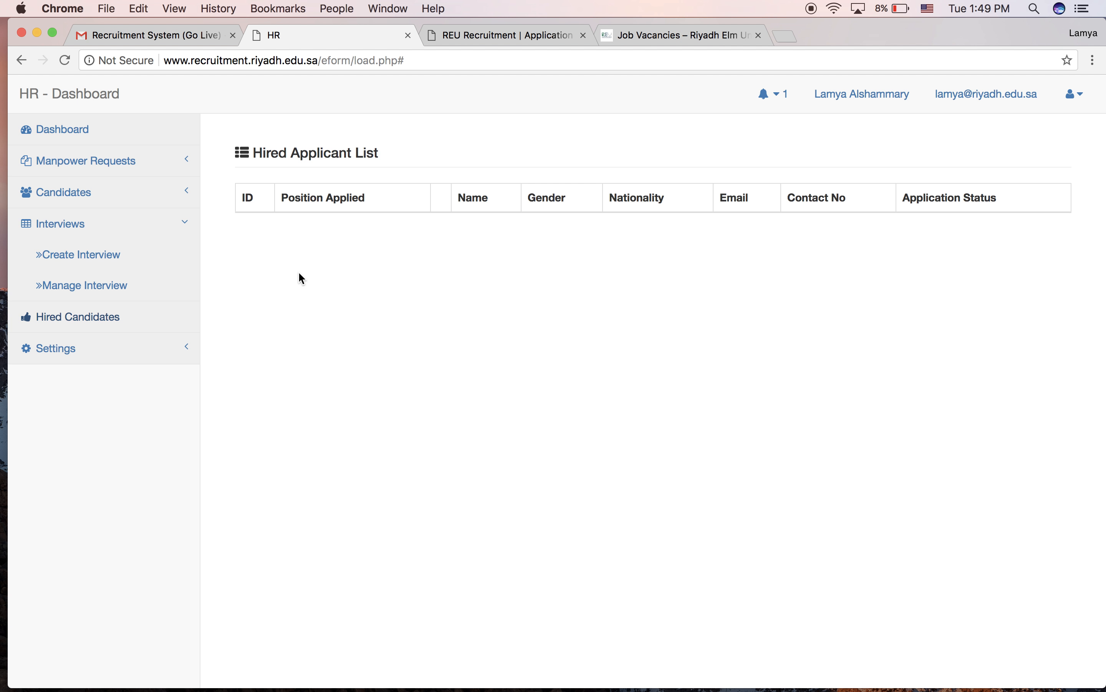
click(290, 288)
scroll(293, 293, down, 1)
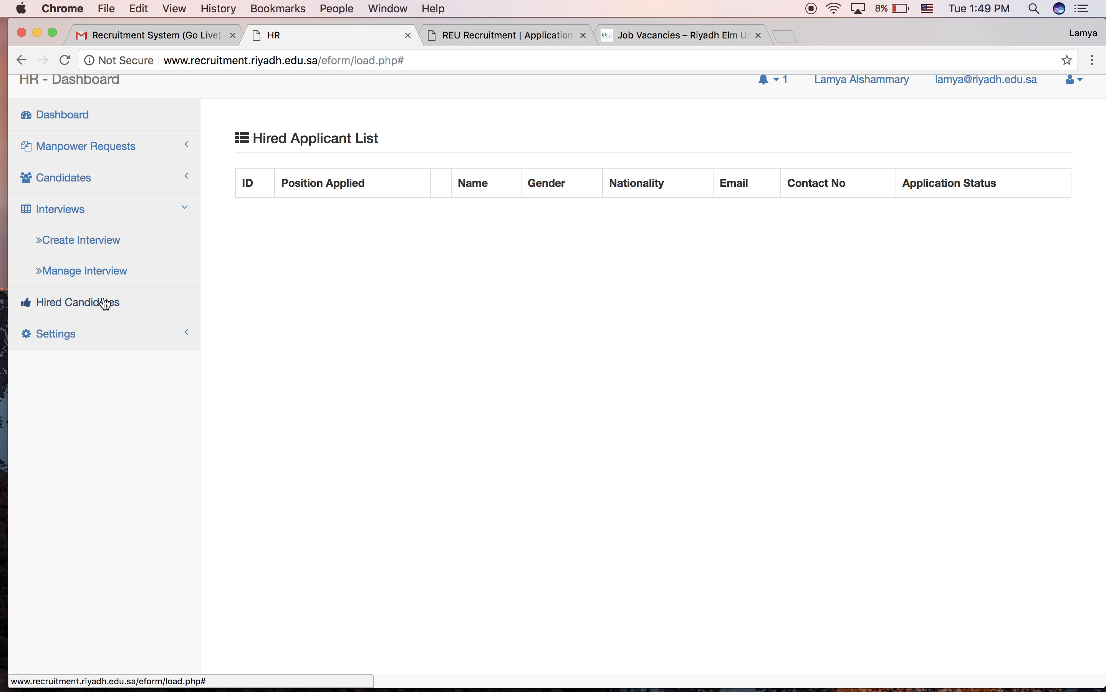
Step: Open the Master settings and view the Department list and the Category list
click(103, 336)
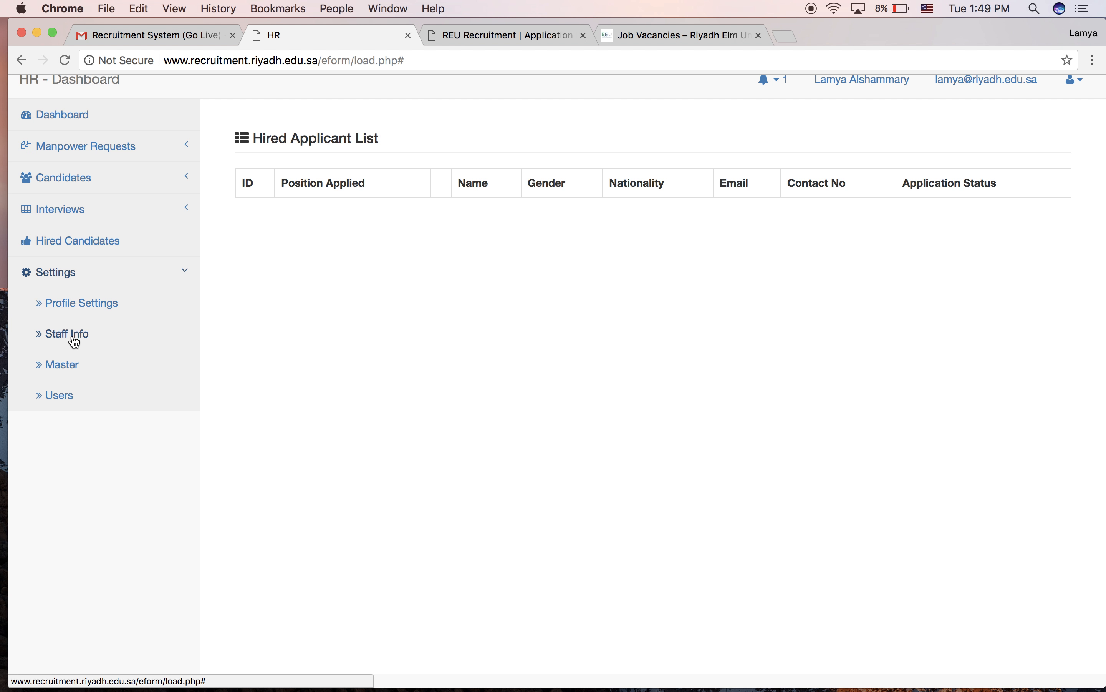
click(59, 370)
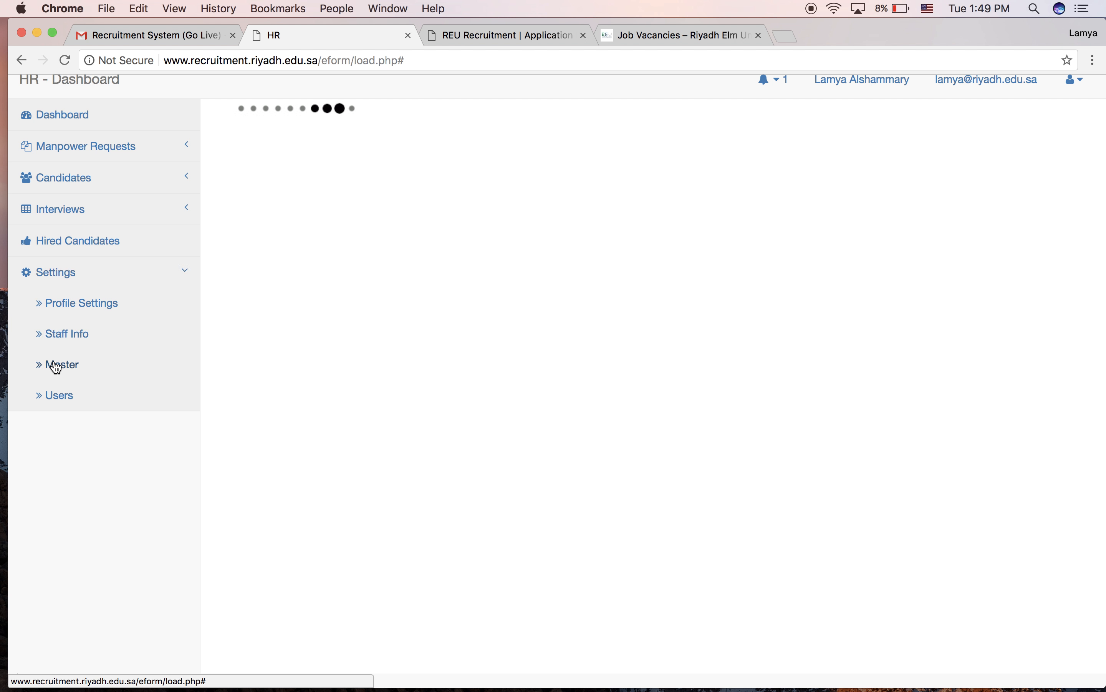
scroll(230, 288, down, 2)
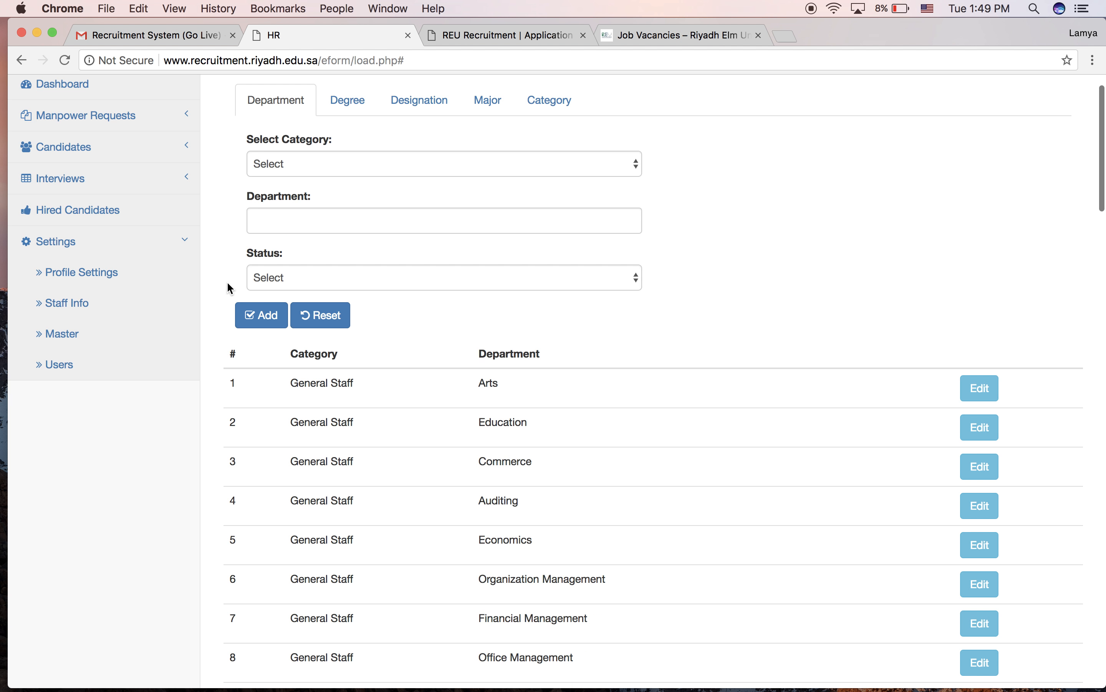
scroll(231, 288, up, 2)
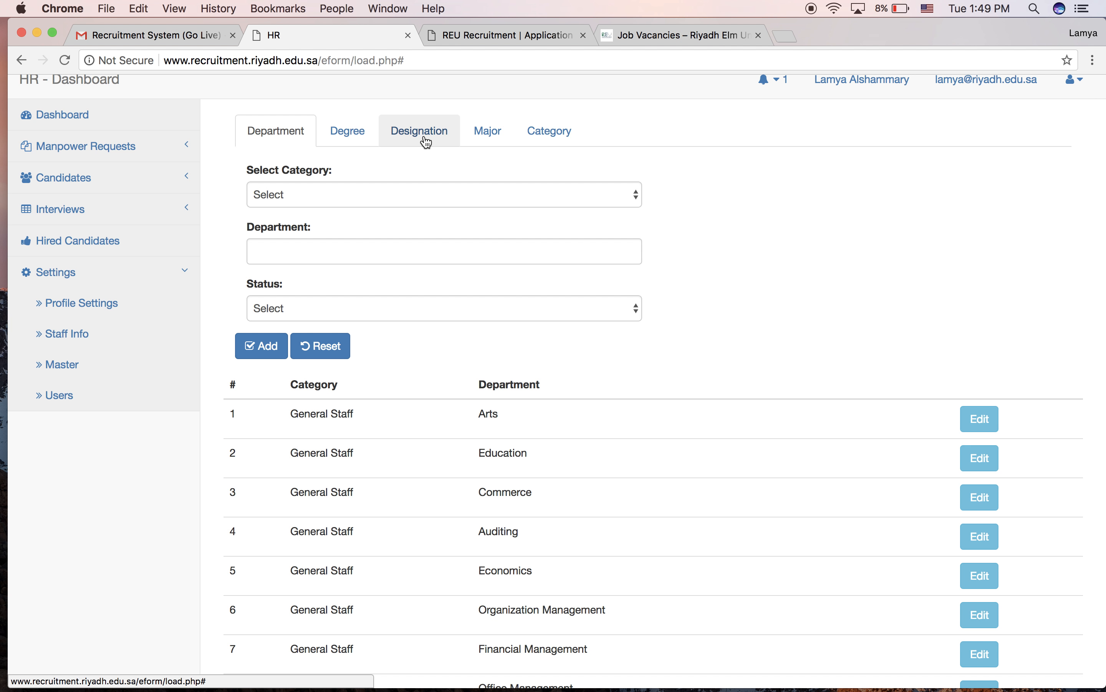
click(564, 134)
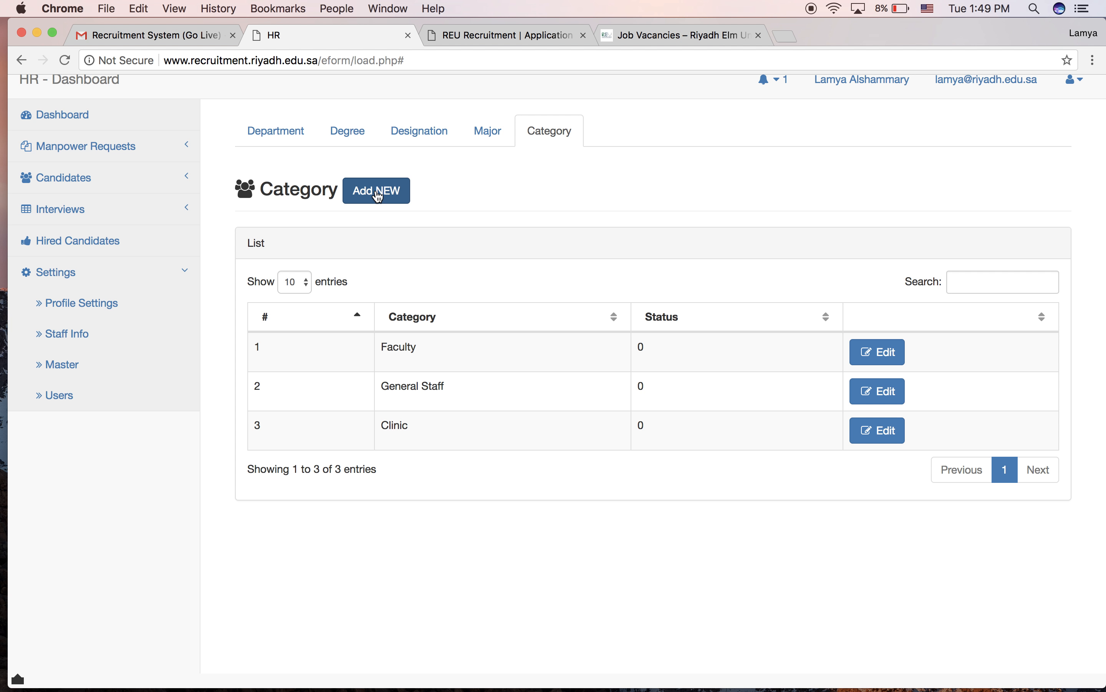
Step: Add the department Marketing to the General Staff category with status Show, and check it in the Department list
click(282, 130)
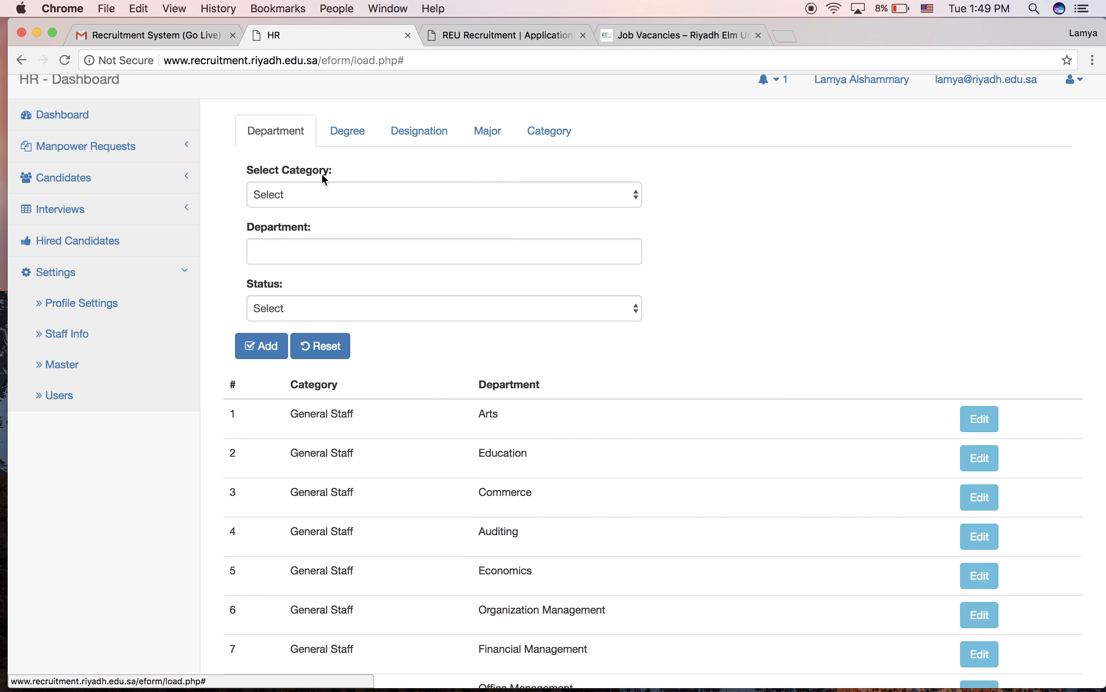
scroll(726, 202, down, 5)
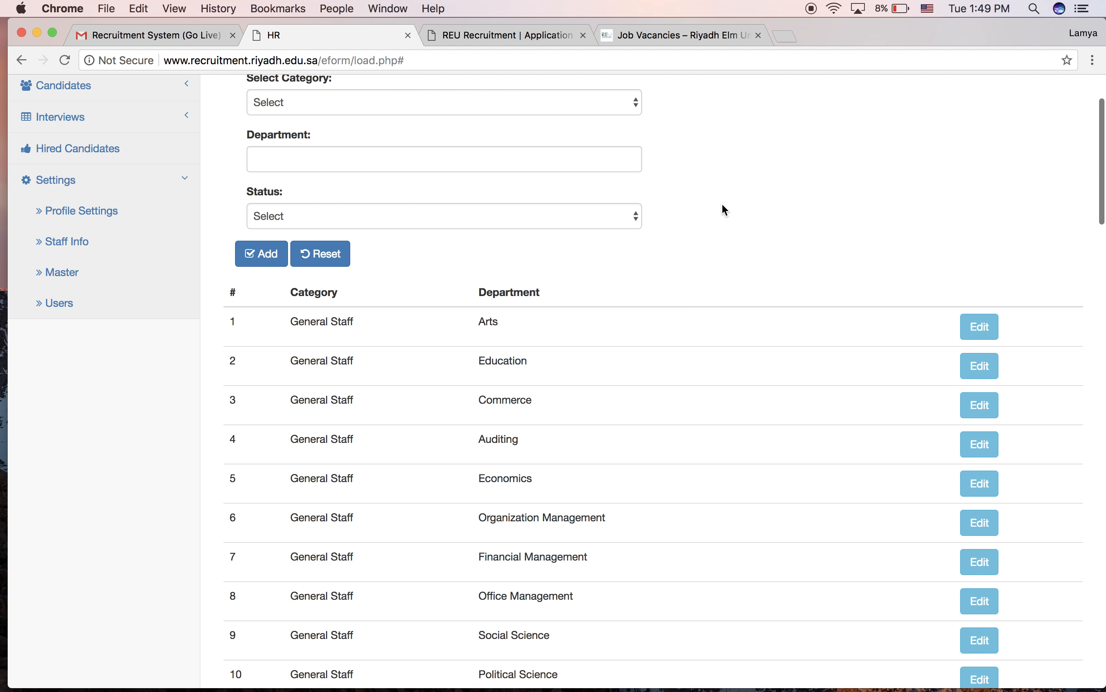
click(563, 100)
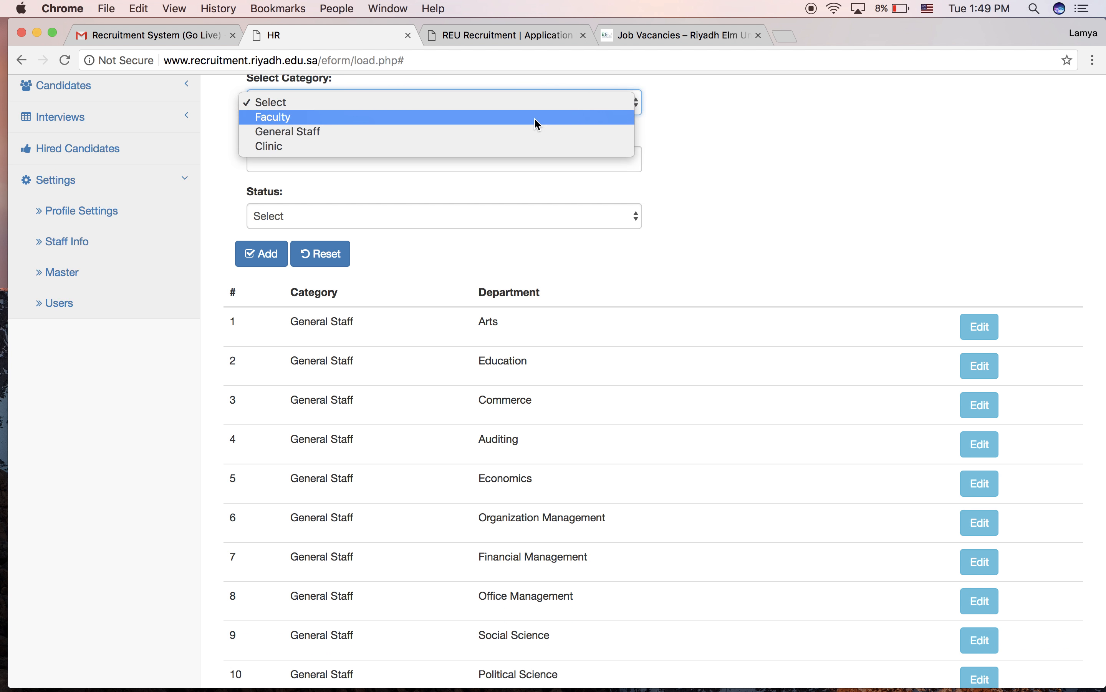
click(334, 132)
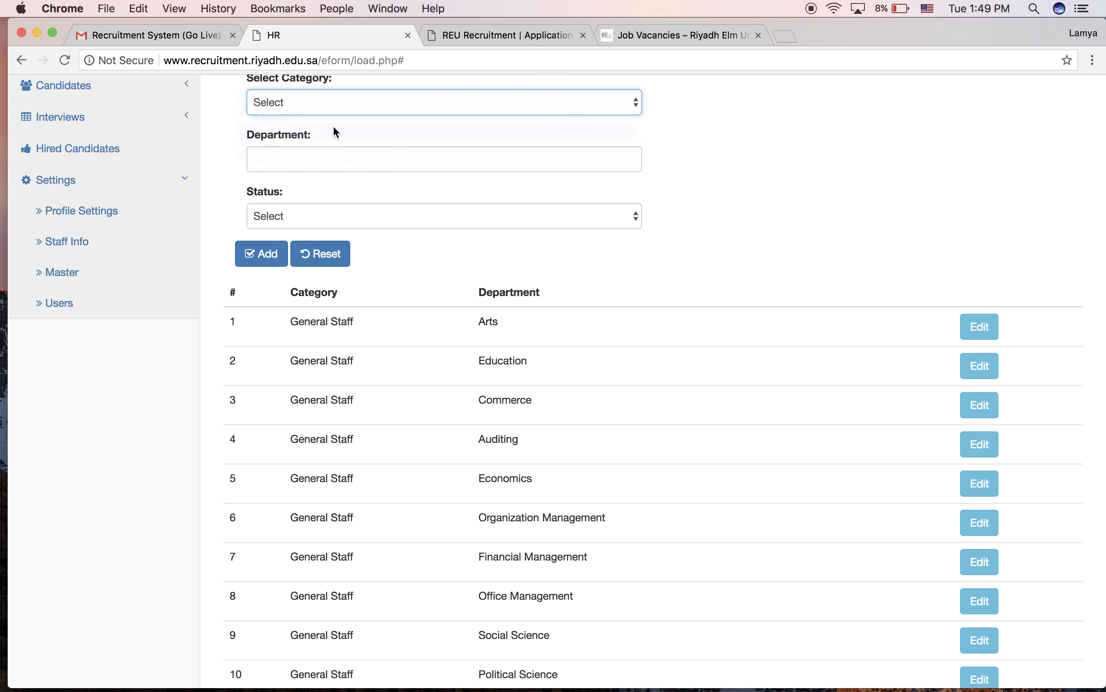
click(357, 157)
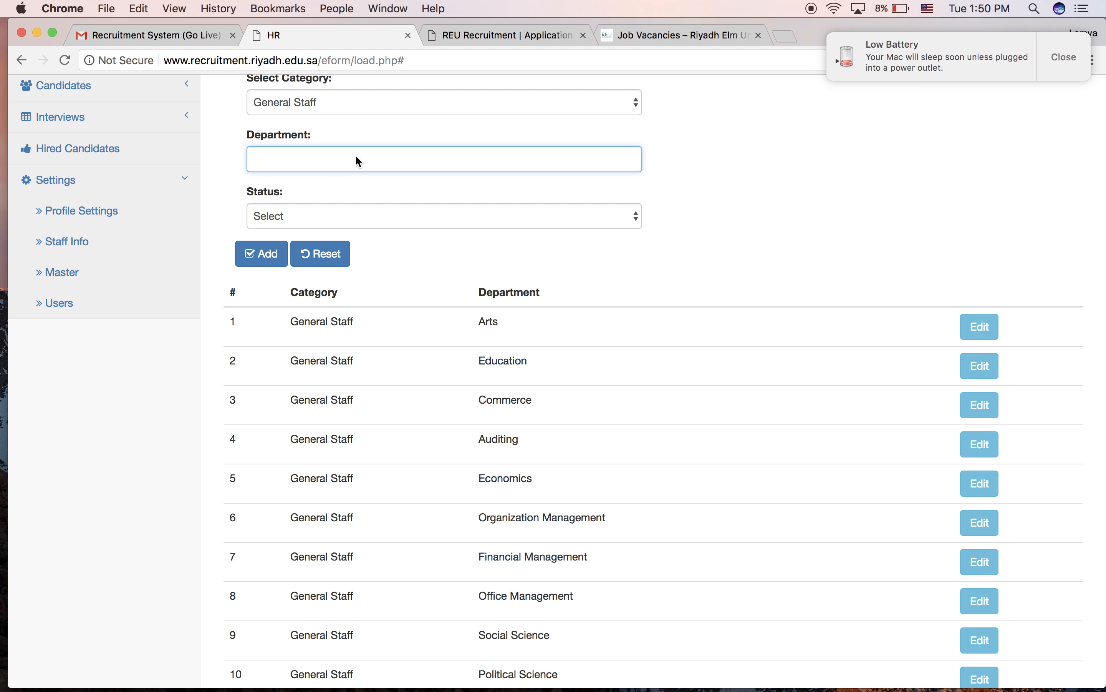
click(318, 216)
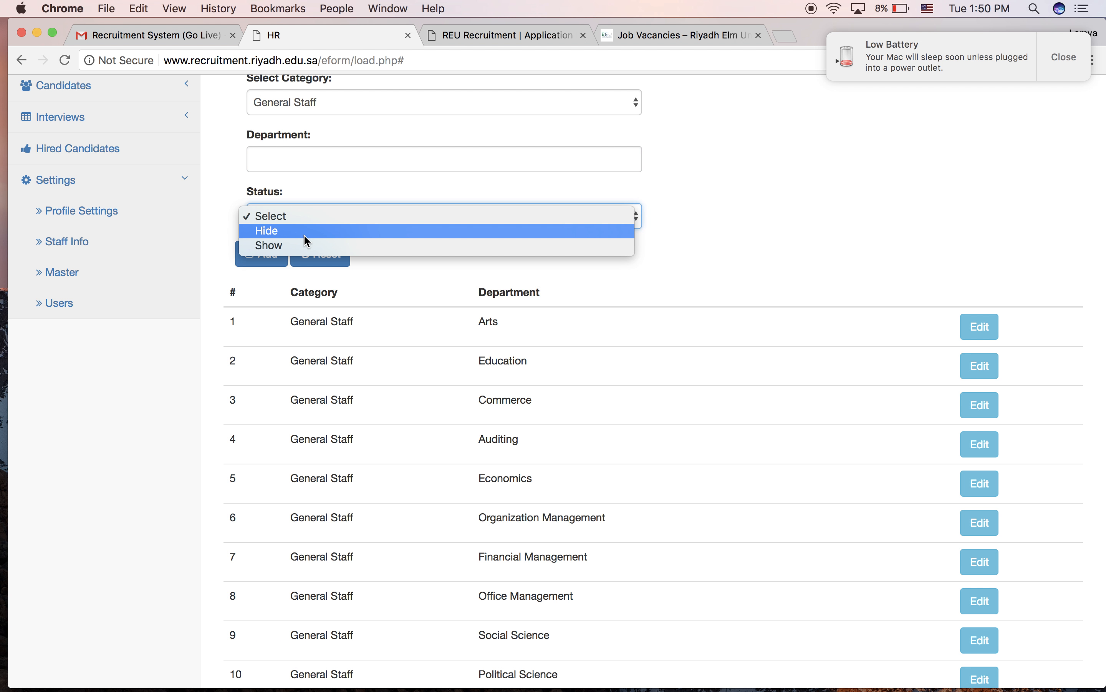
click(297, 247)
click(272, 158)
text(Marketing)
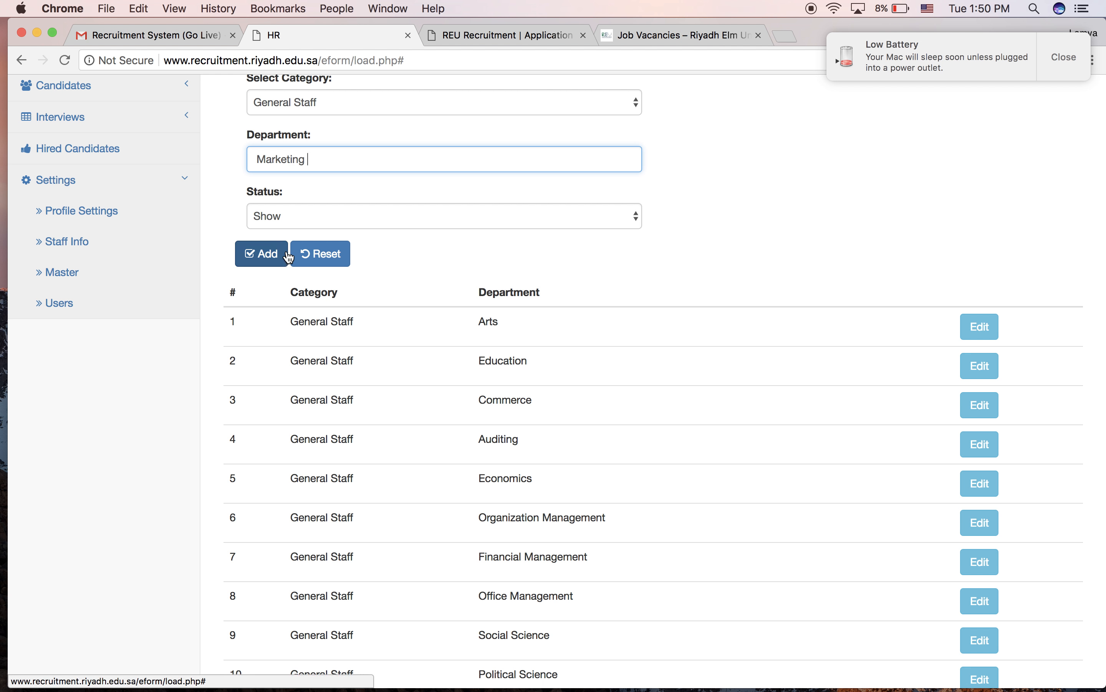
click(274, 253)
click(1069, 64)
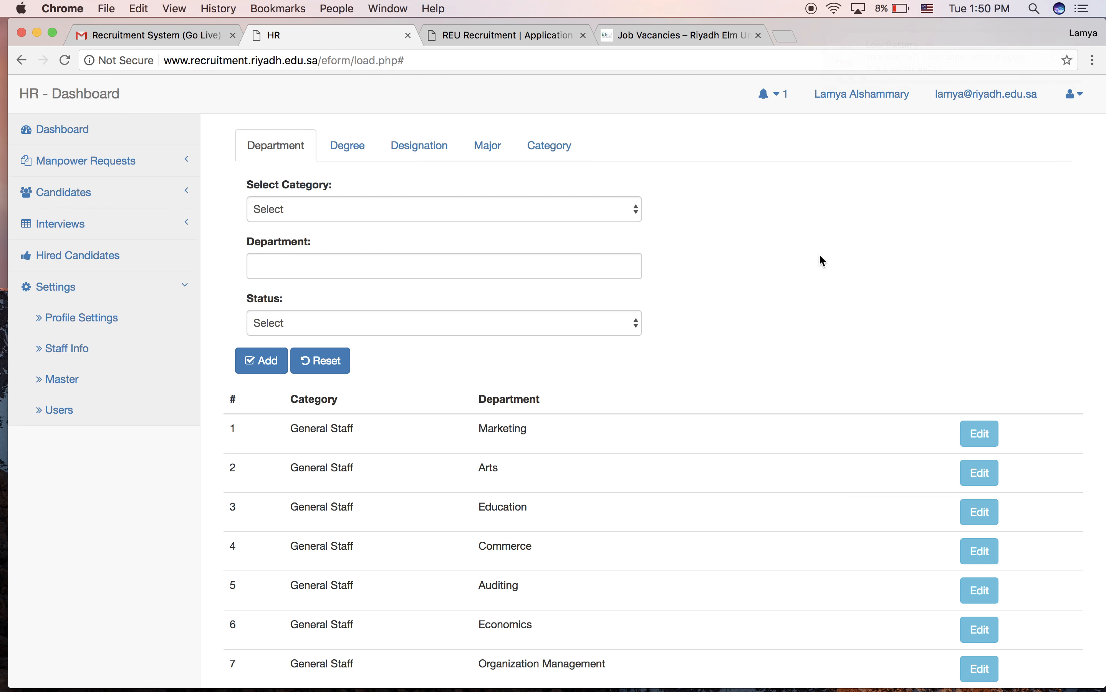
scroll(784, 288, down, 6)
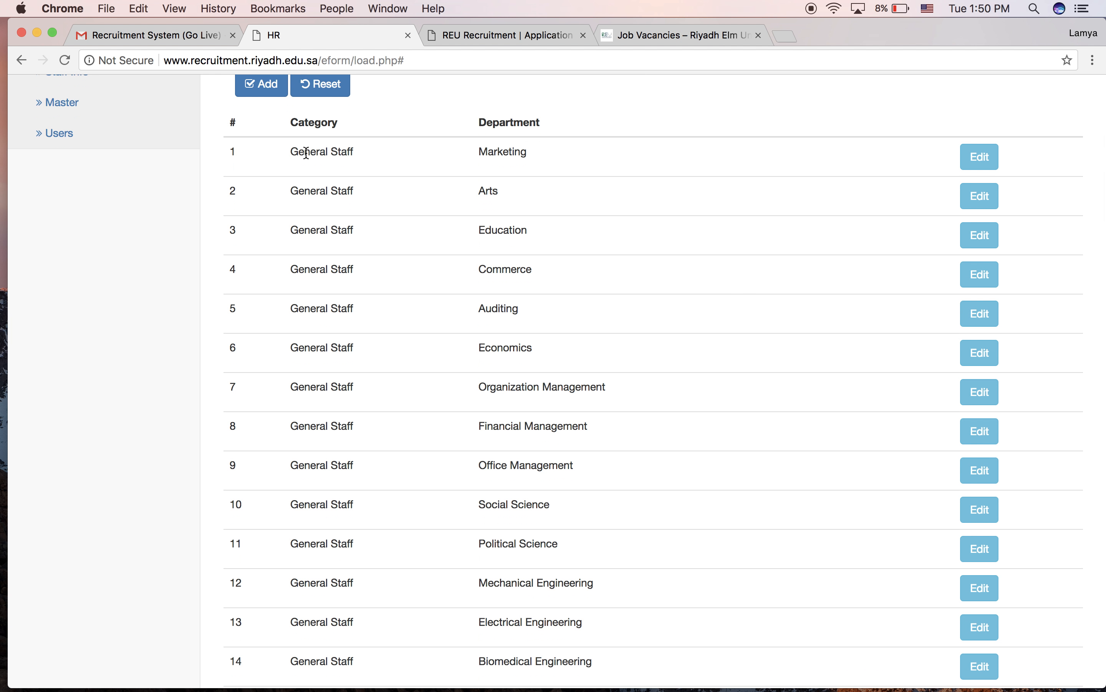
Step: Examine the Designation form and list, and the Degree form and list in the Master settings
scroll(452, 107, up, 6)
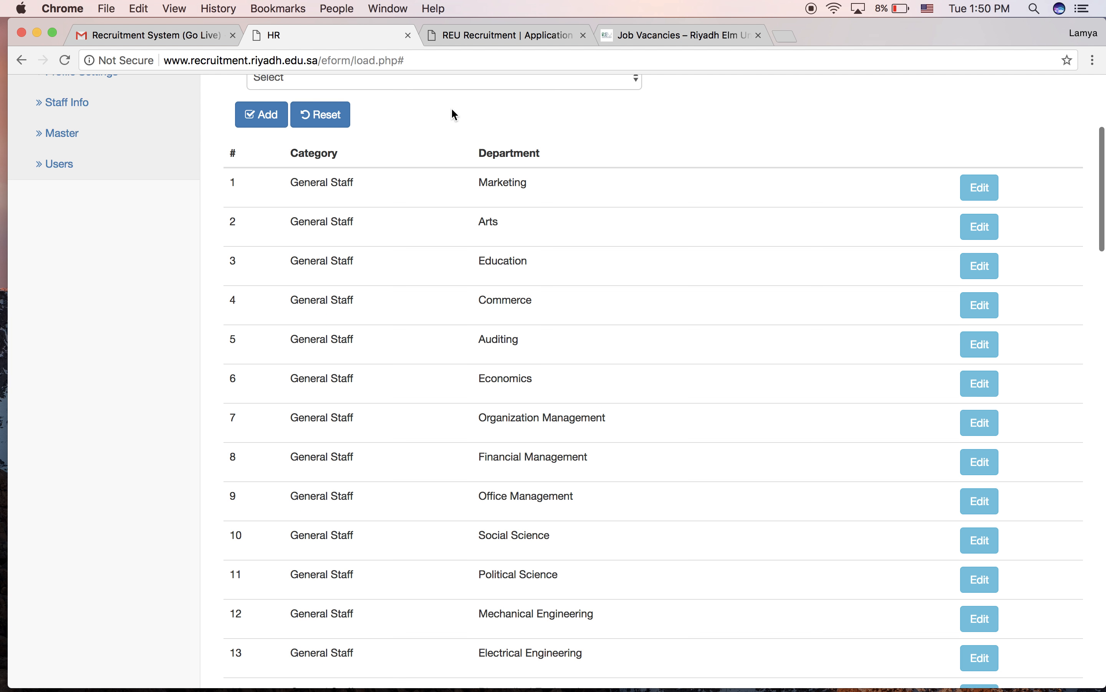
click(425, 146)
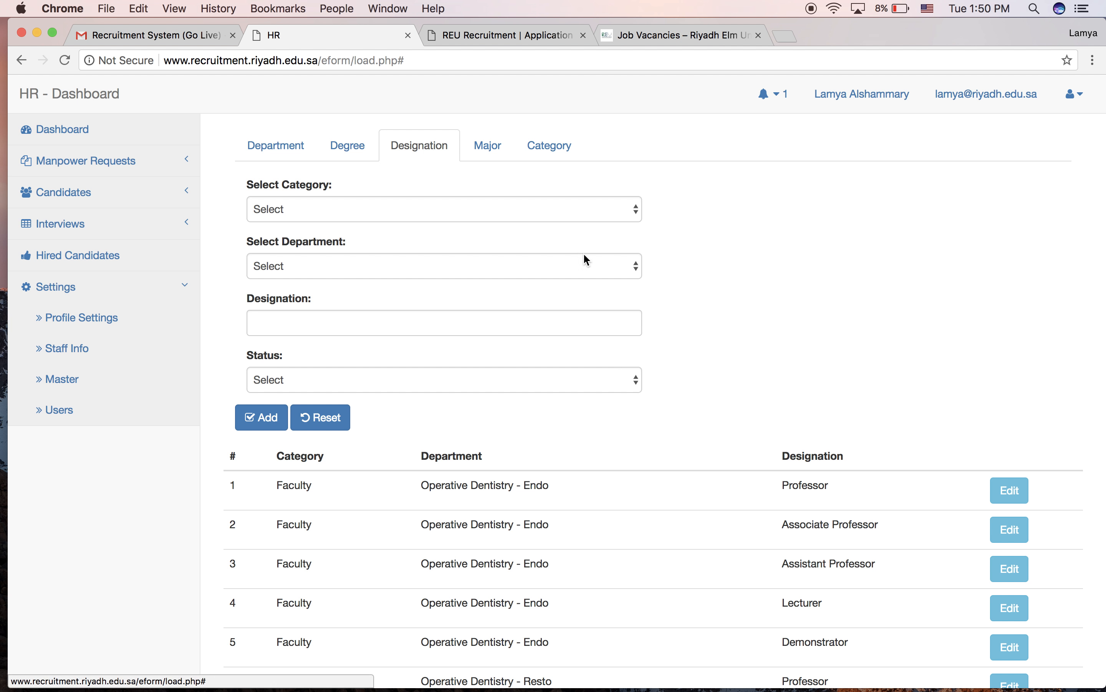
scroll(719, 365, down, 4)
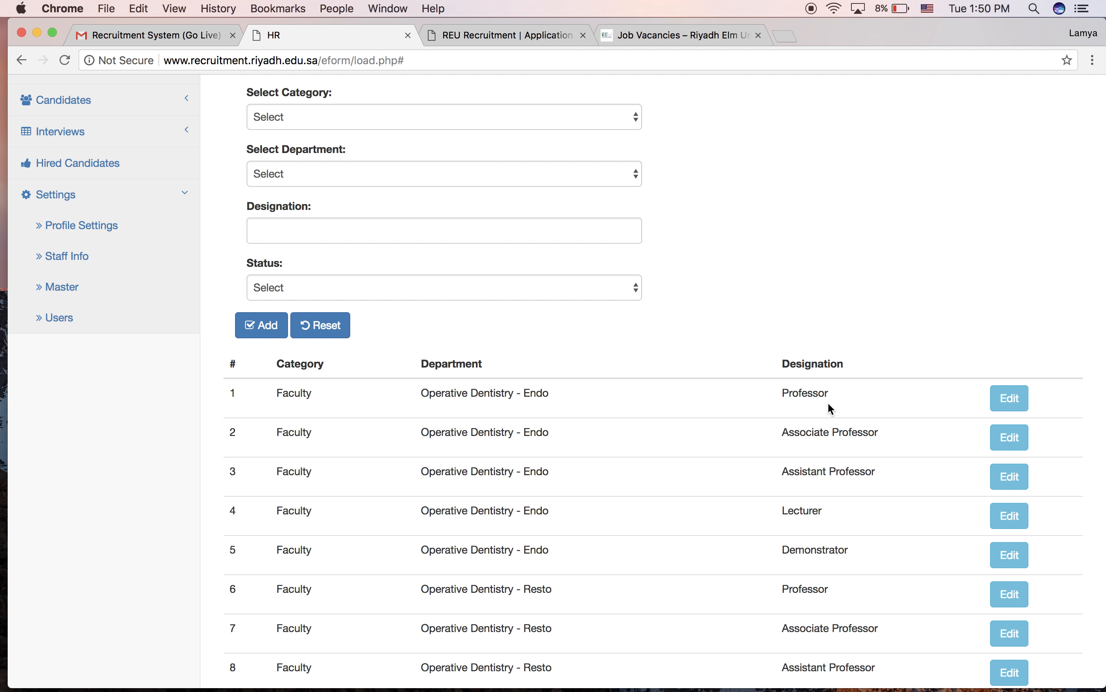
scroll(828, 403, up, 2)
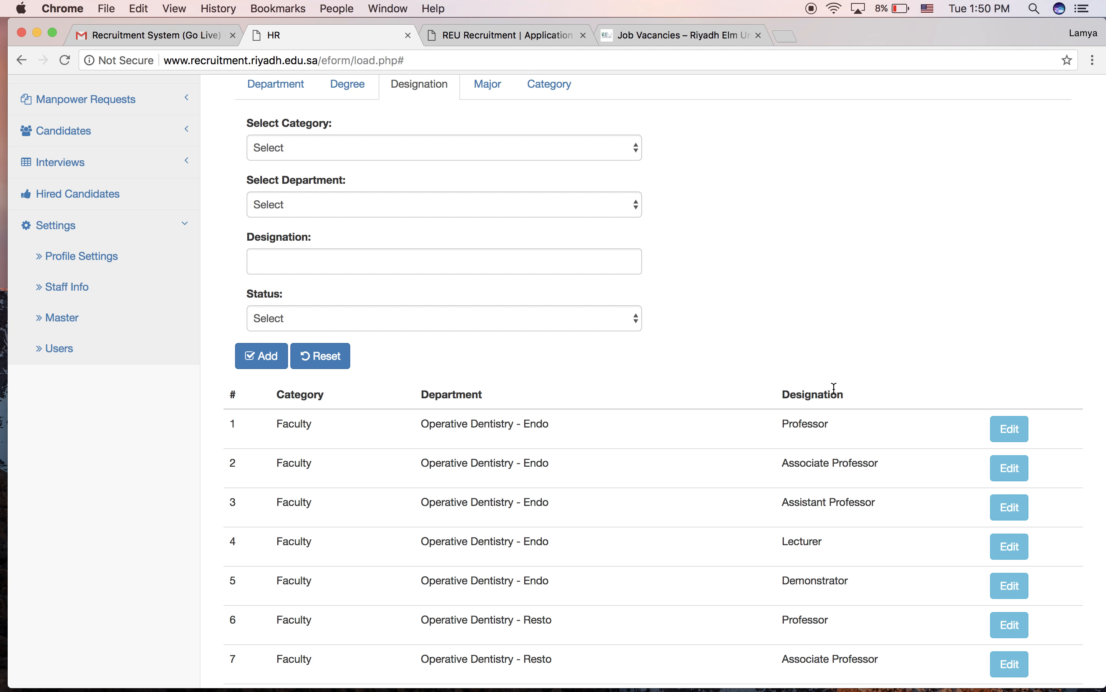
scroll(834, 388, up, 4)
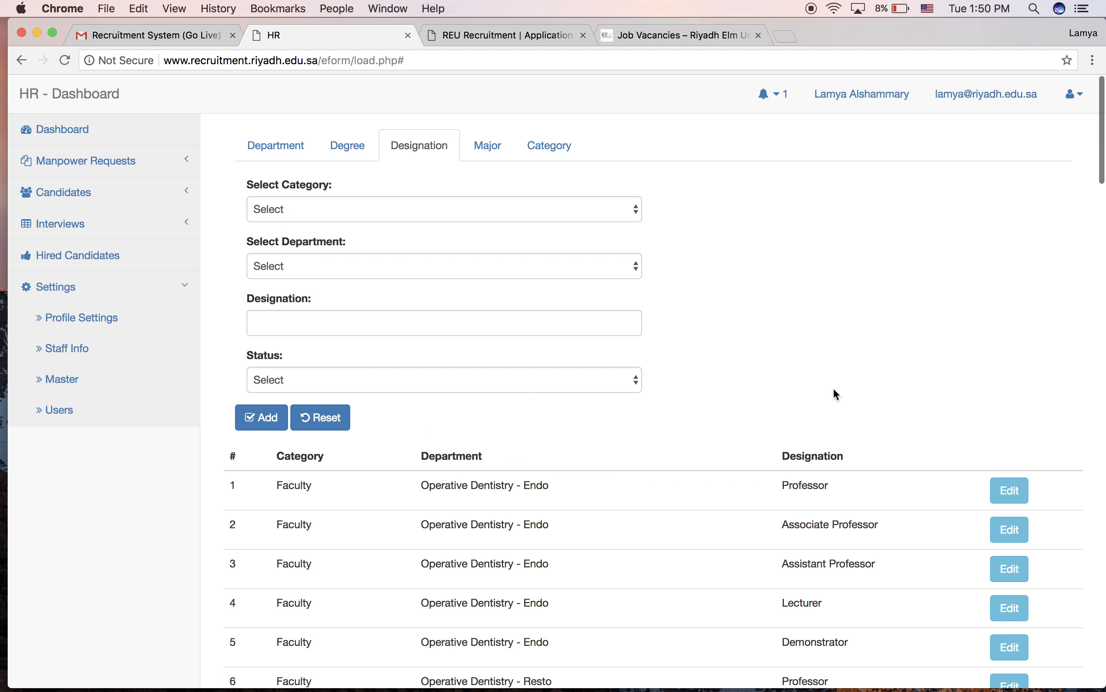
click(345, 155)
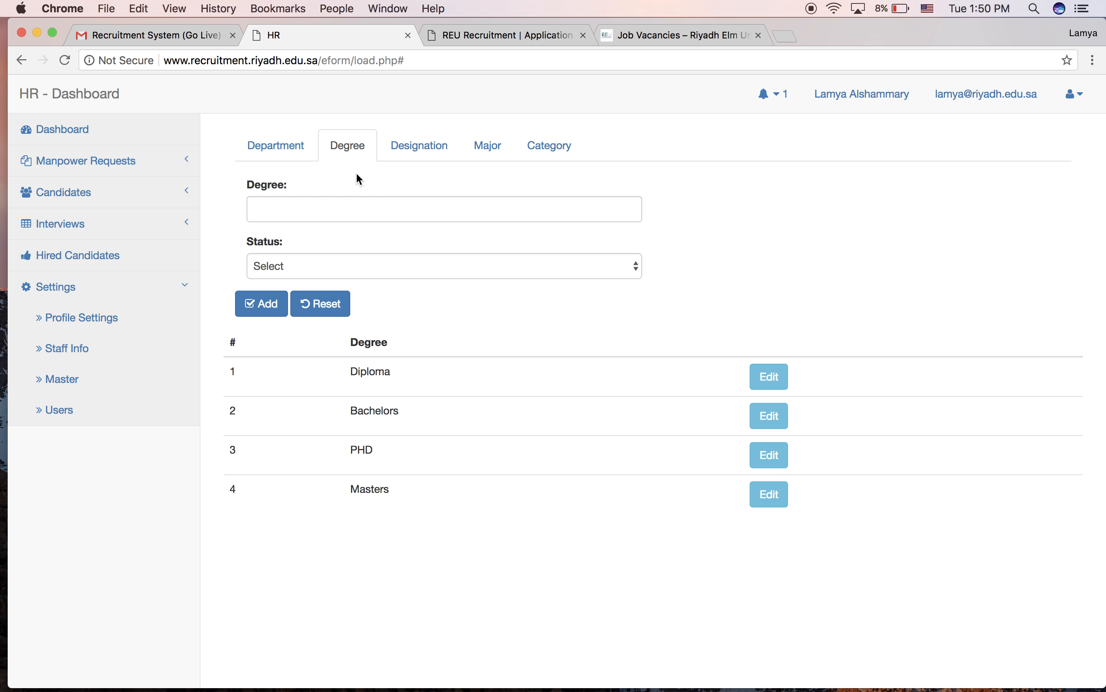
scroll(80, 336, down, 1)
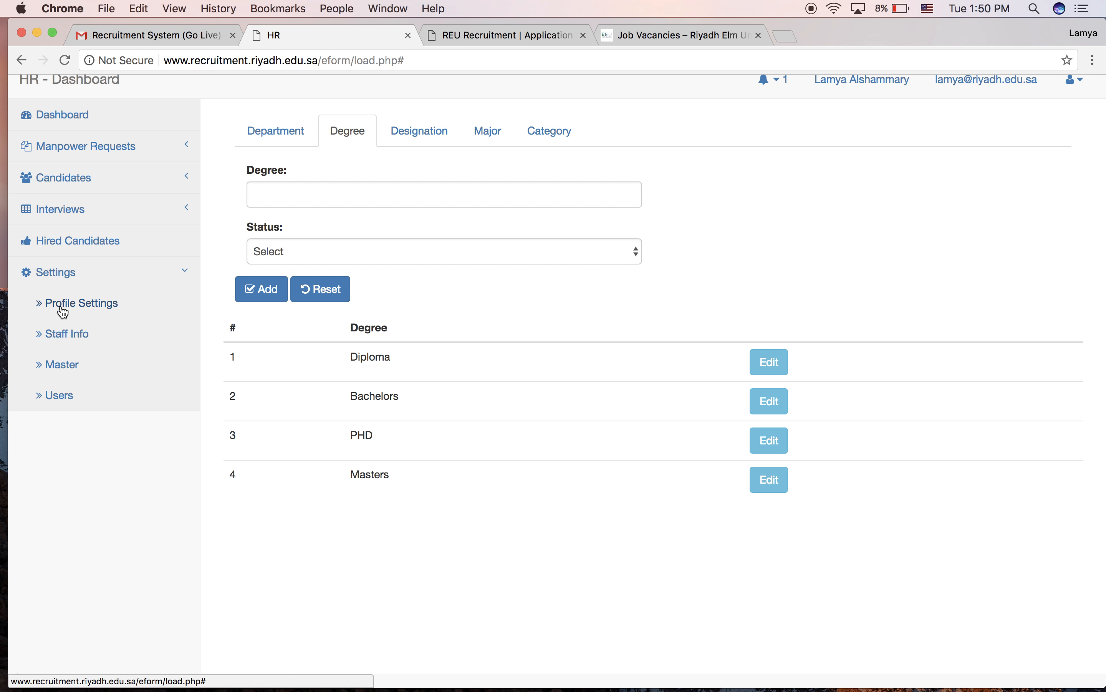
Step: Open the Users settings and examine the Users List, highlighting the recruitment office account's e-mail and type
click(55, 400)
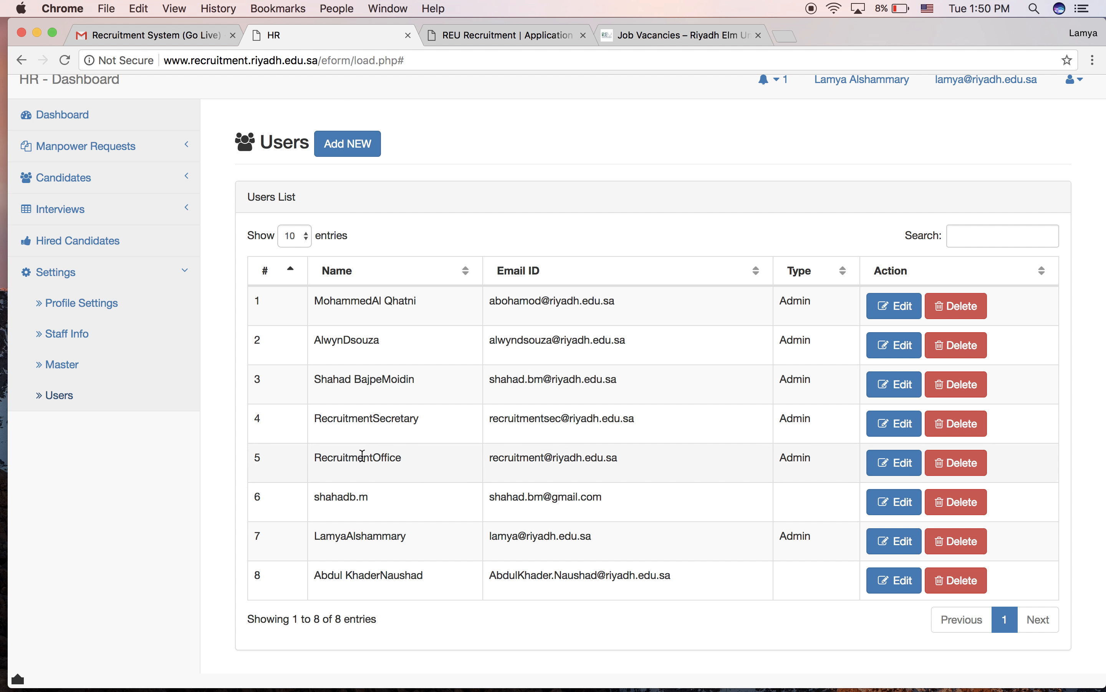
drag(404, 470, 816, 465)
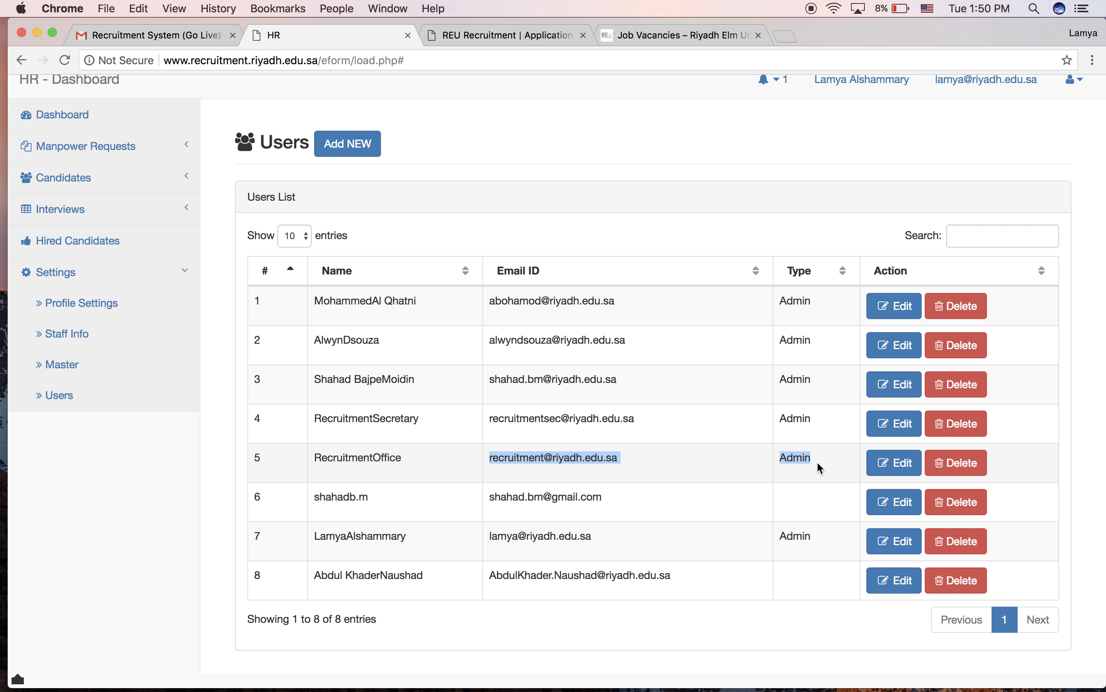
click(817, 464)
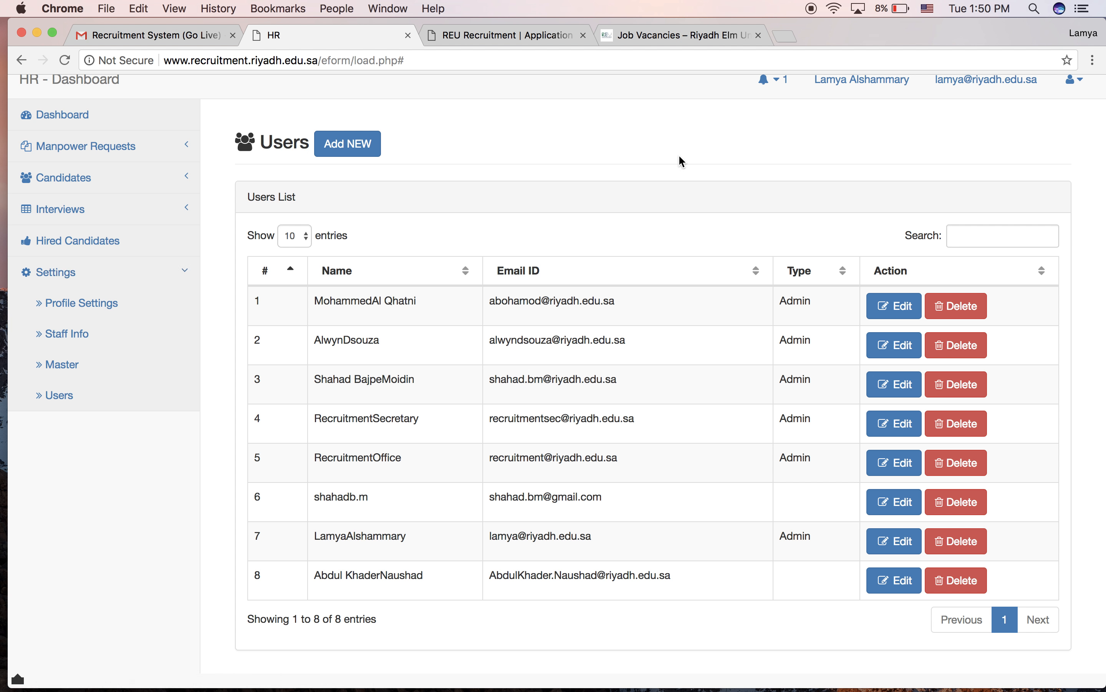
scroll(678, 156, up, 1)
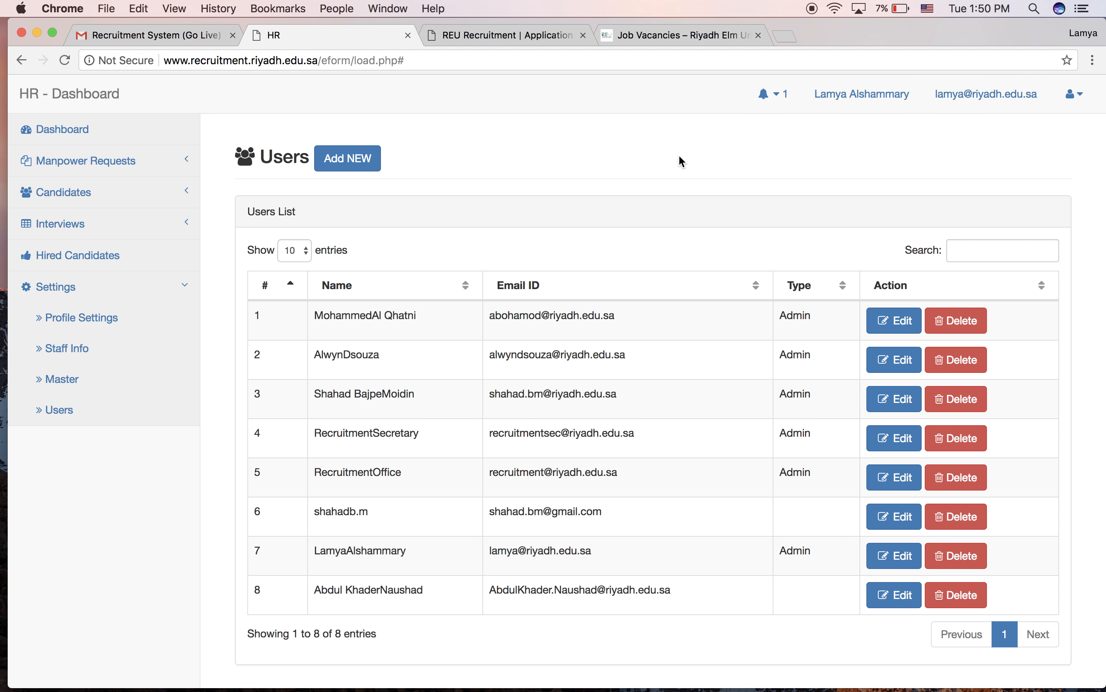